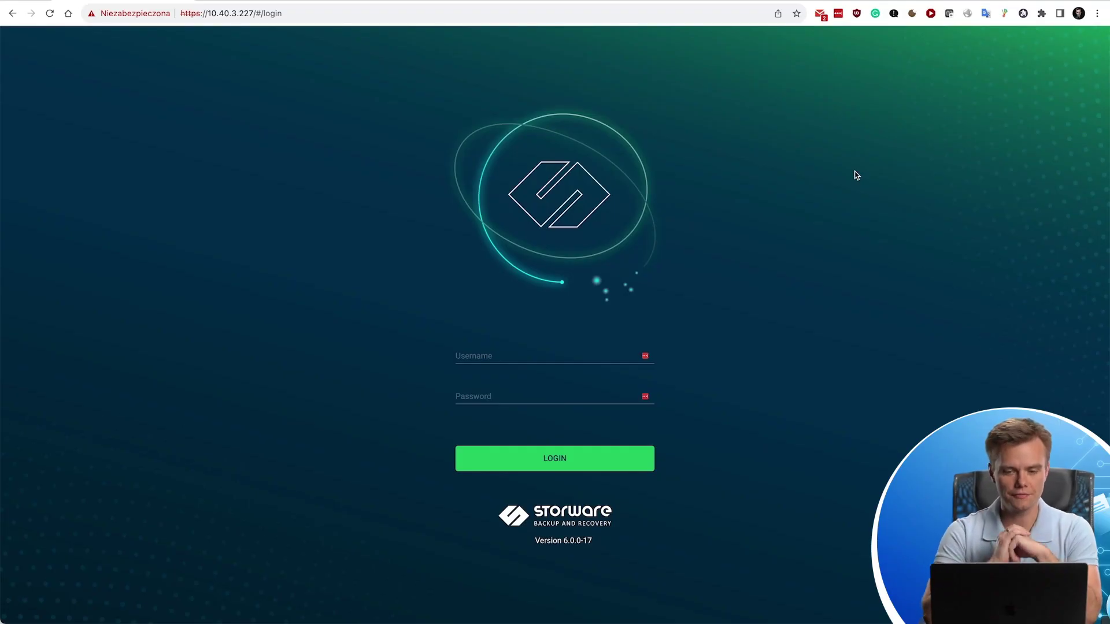
Sign in with the admin username and the account password to reach the General dashboard.
{"action": "left_click", "coordinate": [508, 352]}
{"action": "type", "text": "admin"}
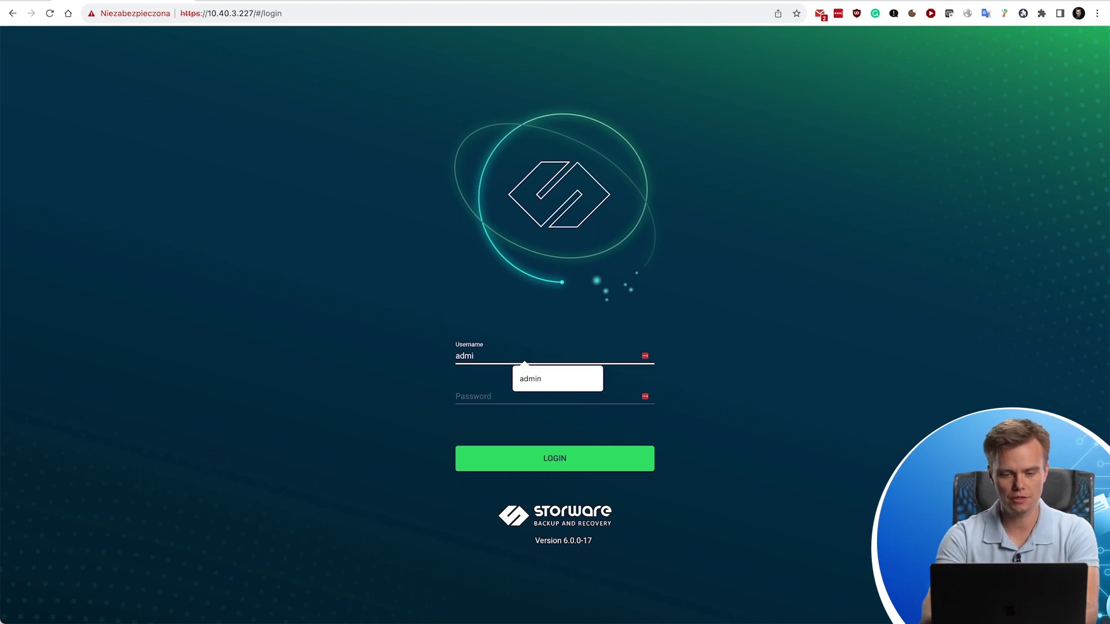
{"action": "key", "text": "Tab"}
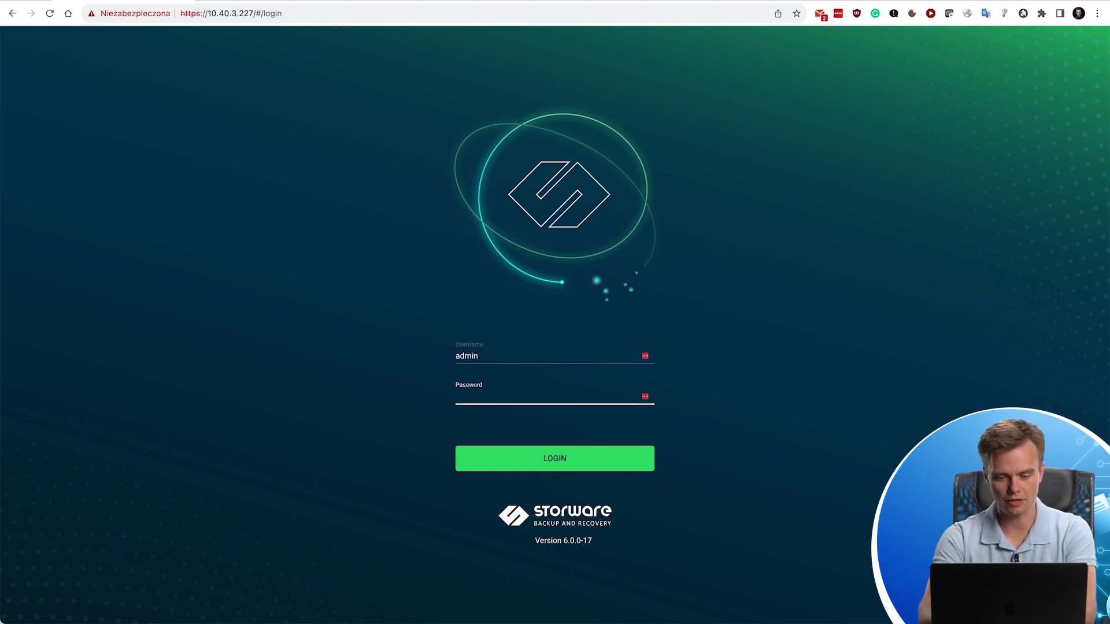
{"action": "type", "text": "••"}
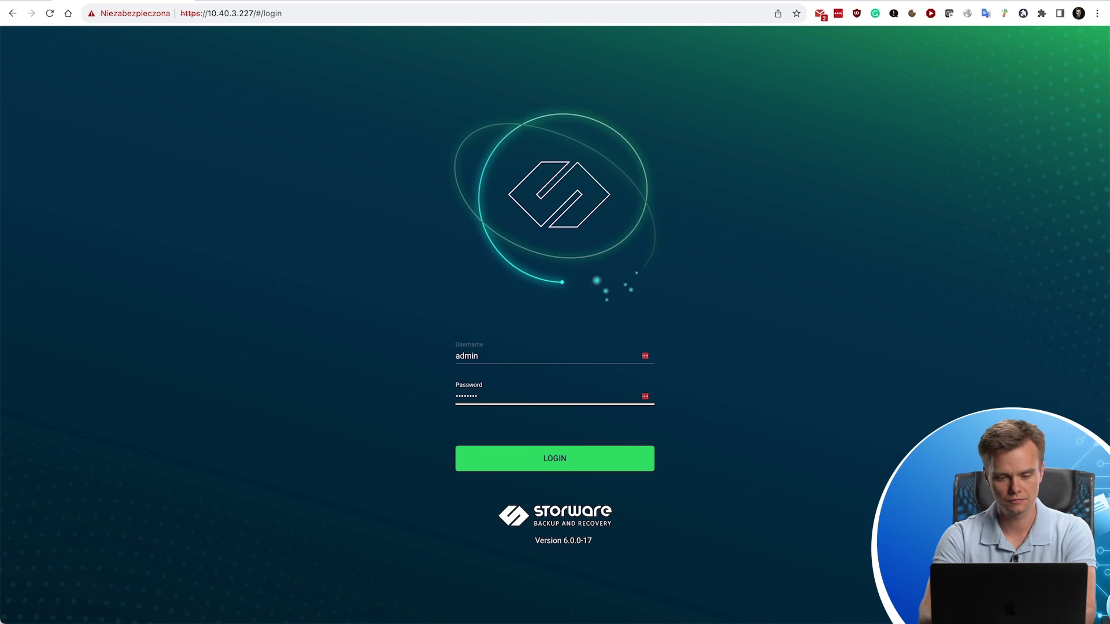
{"action": "key", "text": "Return"}
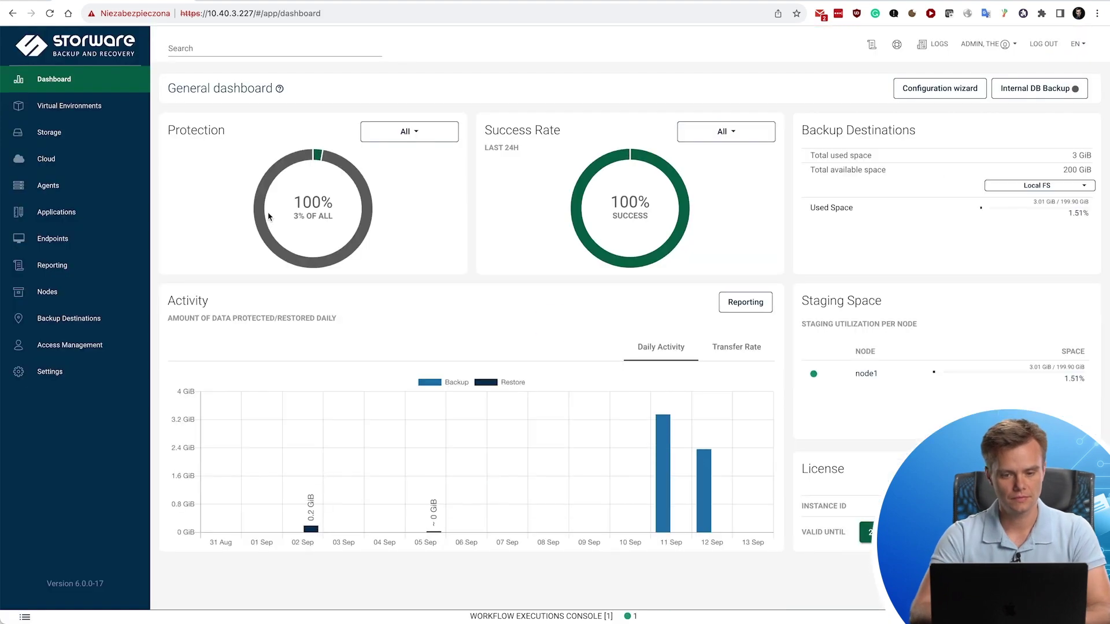
{"action": "key", "text": "ctrl+Tab"}
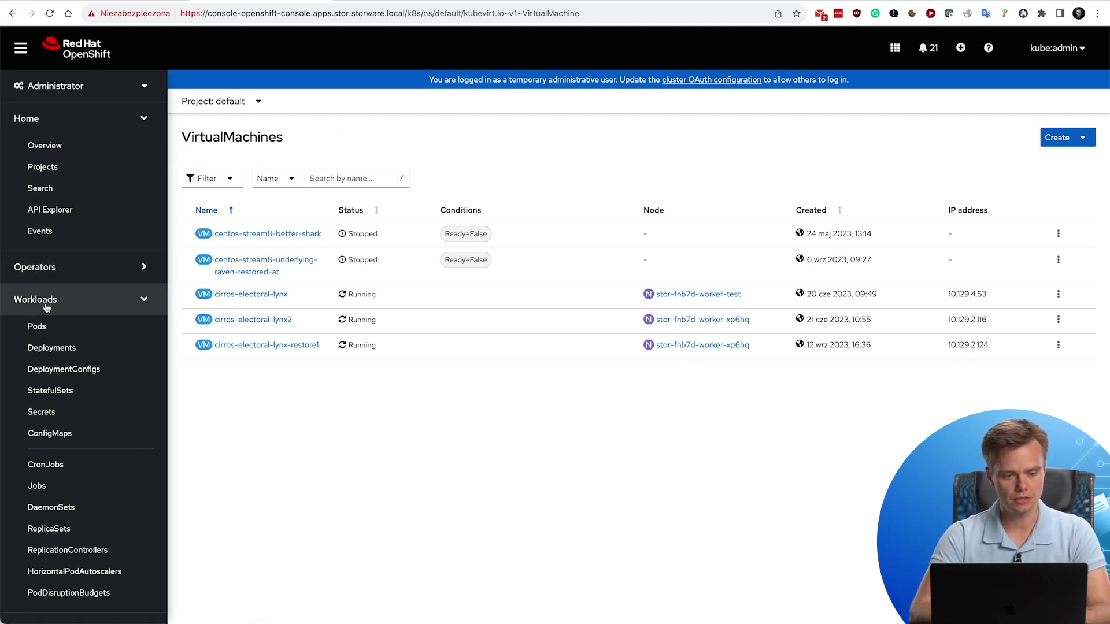
{"action": "left_click", "coordinate": [63, 354]}
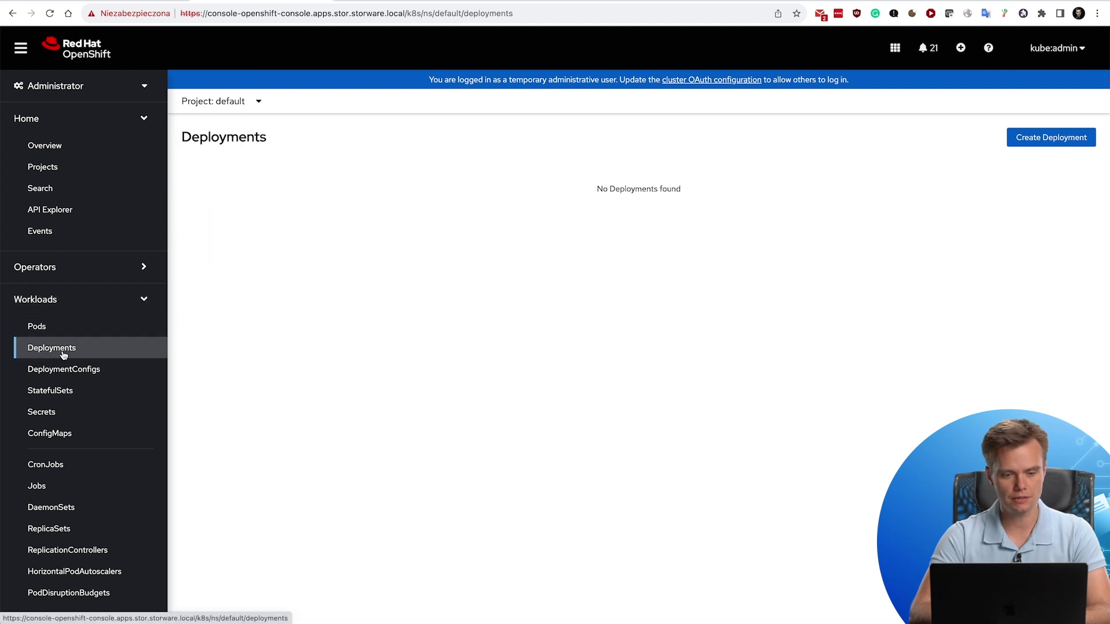
{"action": "left_click", "coordinate": [235, 106]}
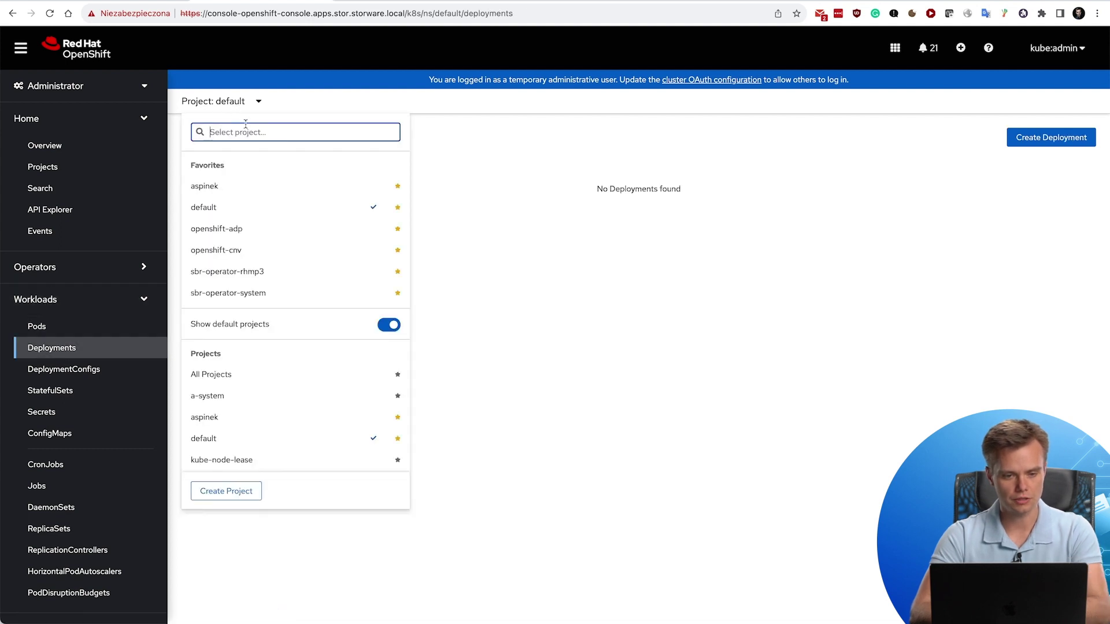
{"action": "left_click", "coordinate": [220, 185]}
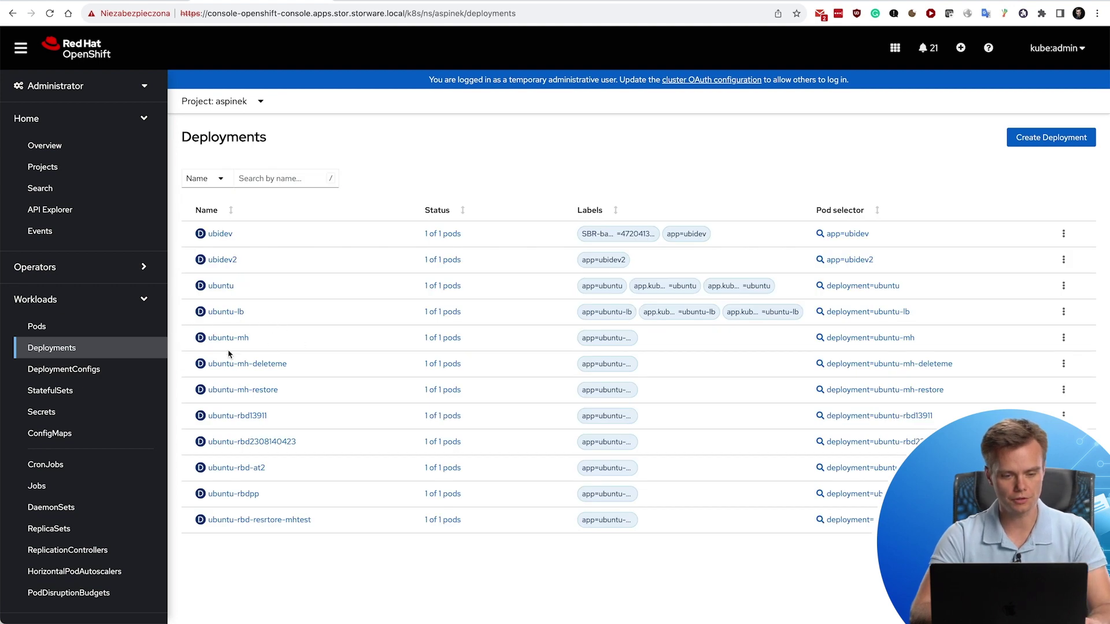
{"action": "left_click", "coordinate": [64, 369]}
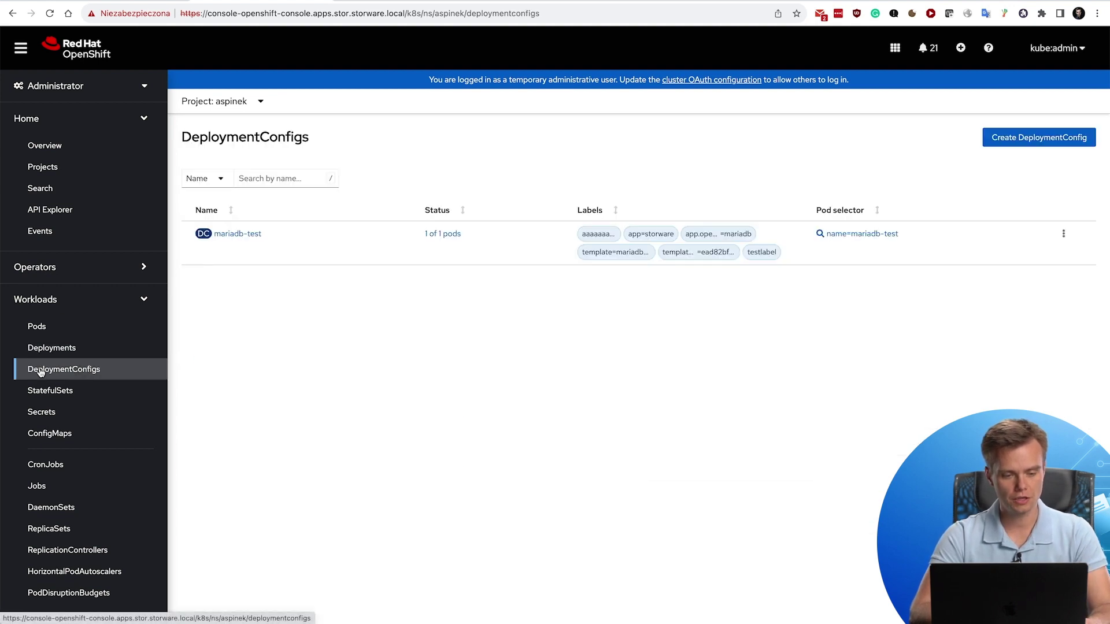
{"action": "left_click", "coordinate": [58, 393]}
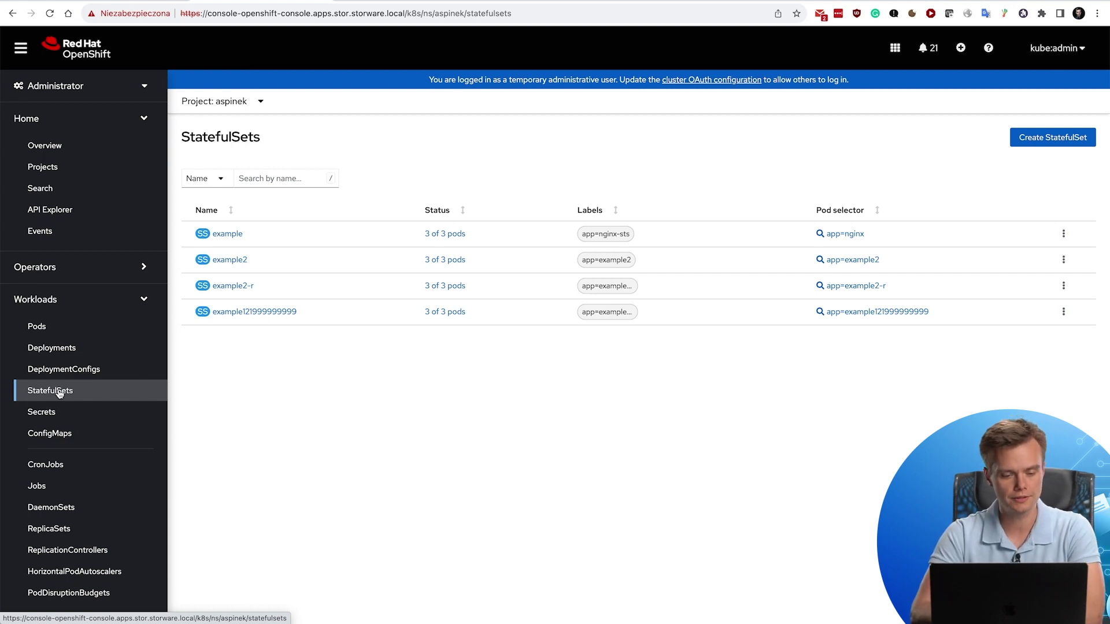
{"action": "scroll", "coordinate": [58, 393], "scroll_direction": "down", "scroll_amount": 3}
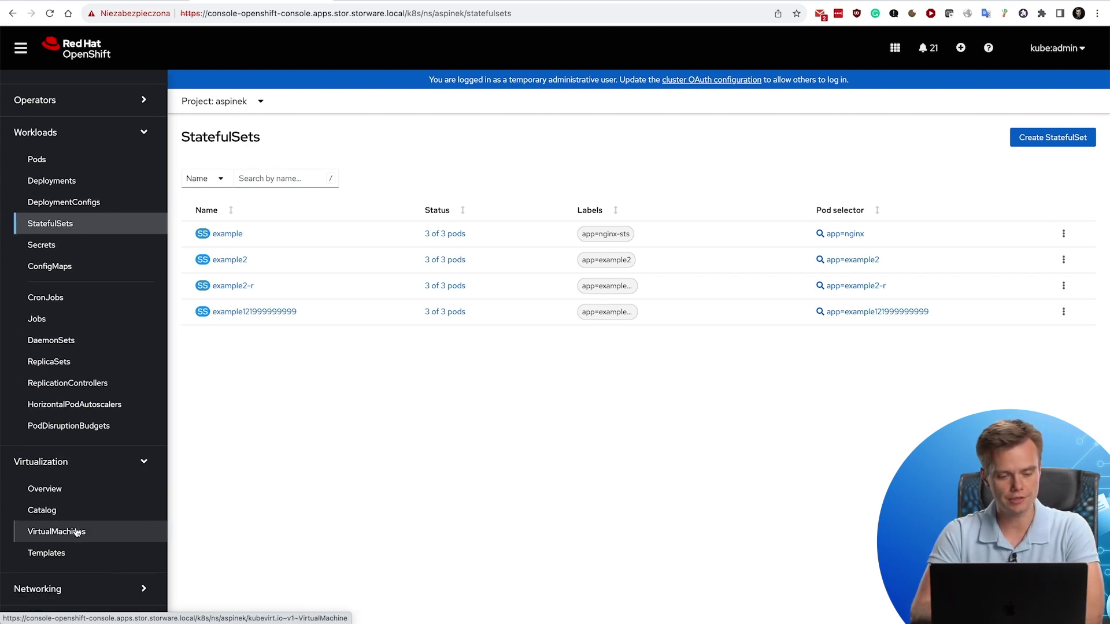
{"action": "left_click", "coordinate": [77, 532]}
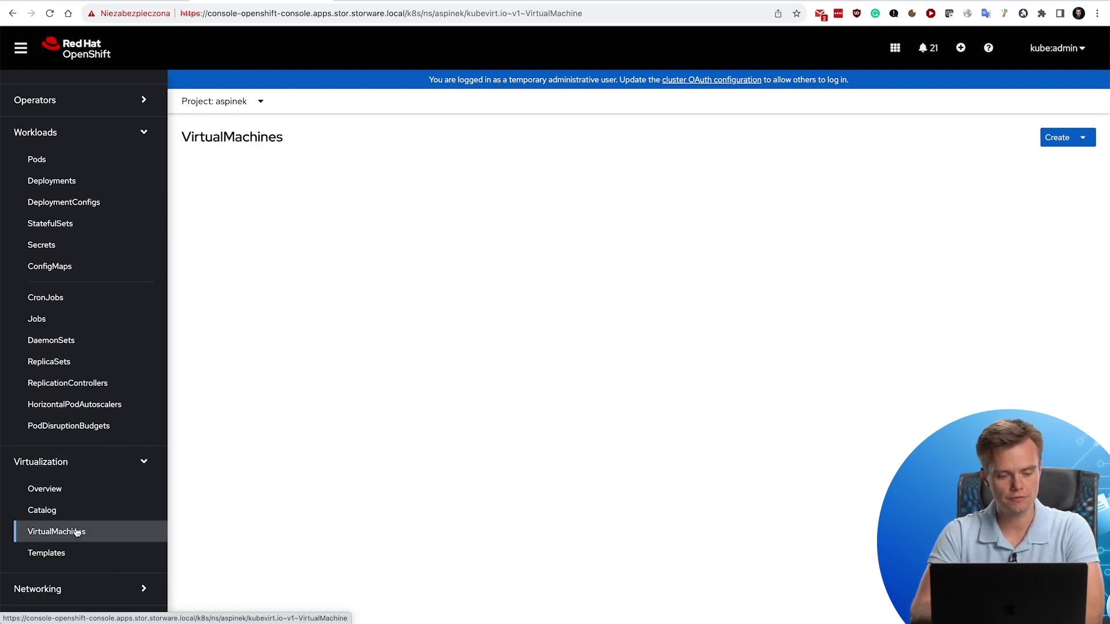
{"action": "left_click", "coordinate": [234, 103]}
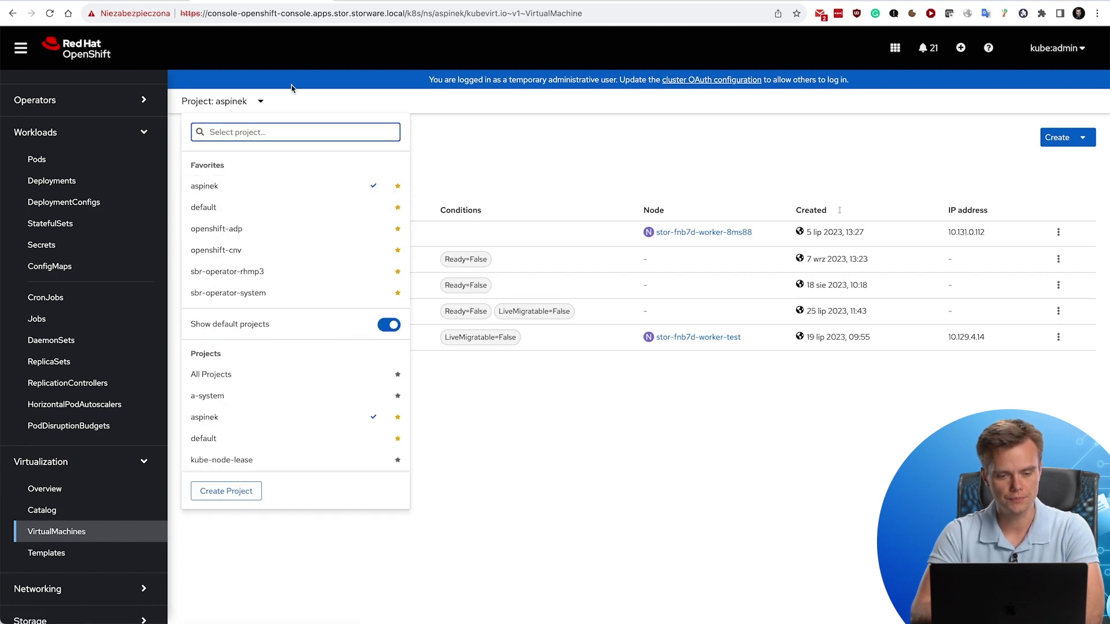
{"action": "type", "text": "def"}
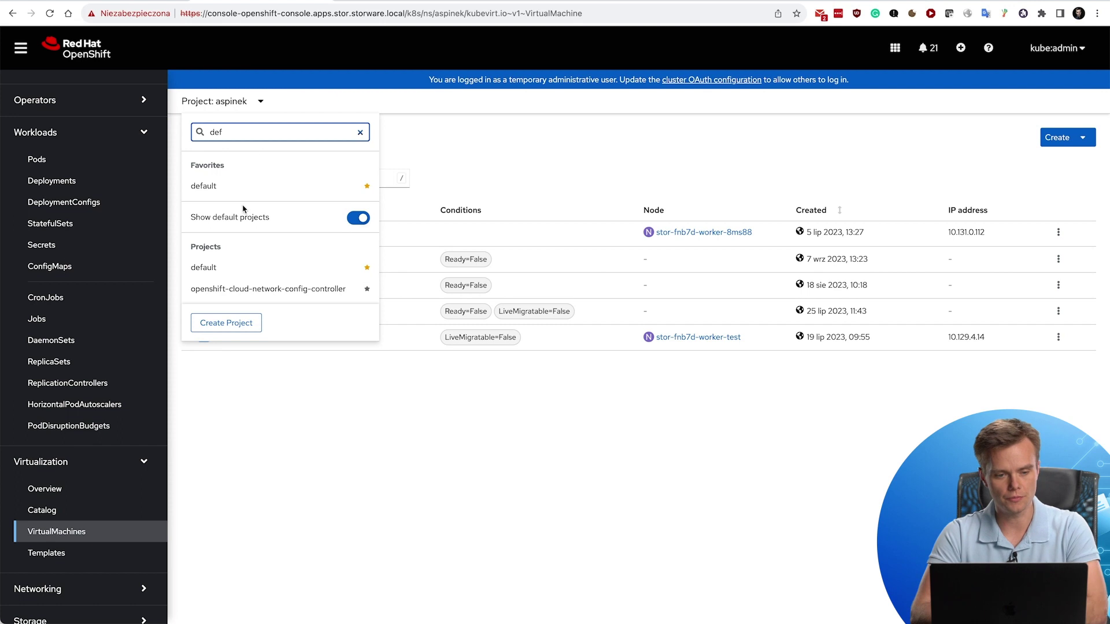
{"action": "left_click", "coordinate": [224, 190]}
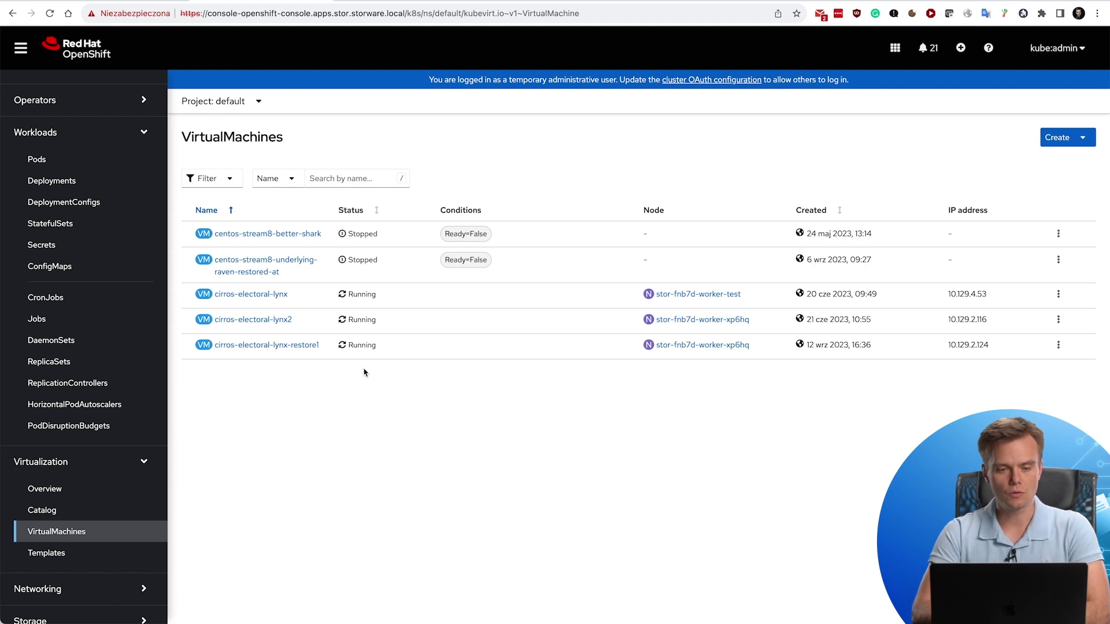
Return to Storware and view Virtual Environments > Infrastructure, showing the OpenShift 4.11.20 manager with 7 hypervisors.
{"action": "left_click", "coordinate": [133, 3]}
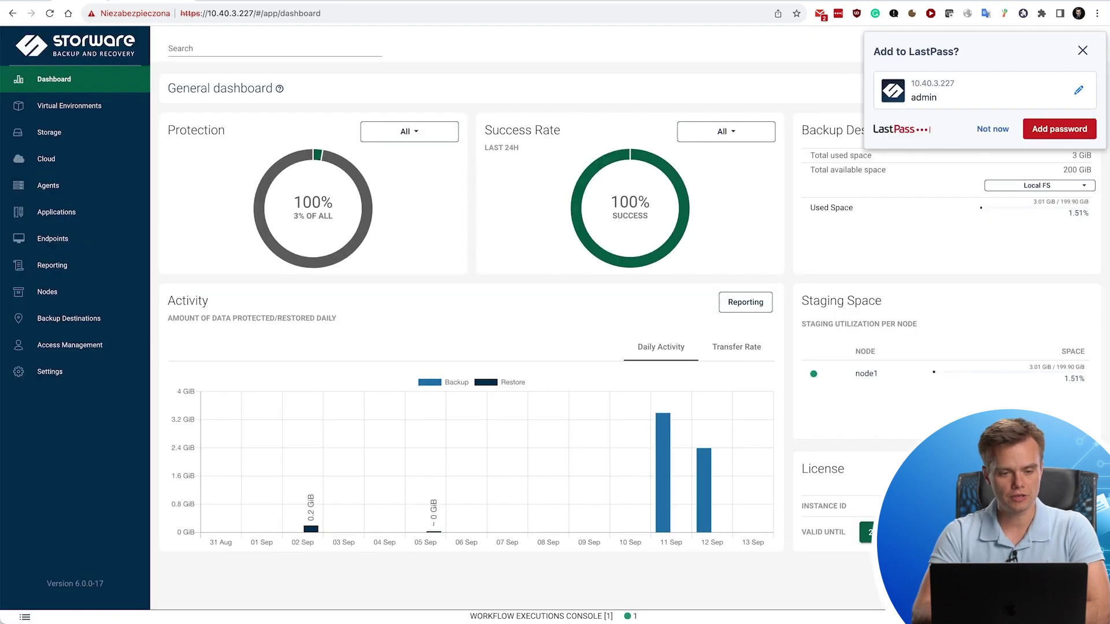
{"action": "left_click", "coordinate": [71, 109]}
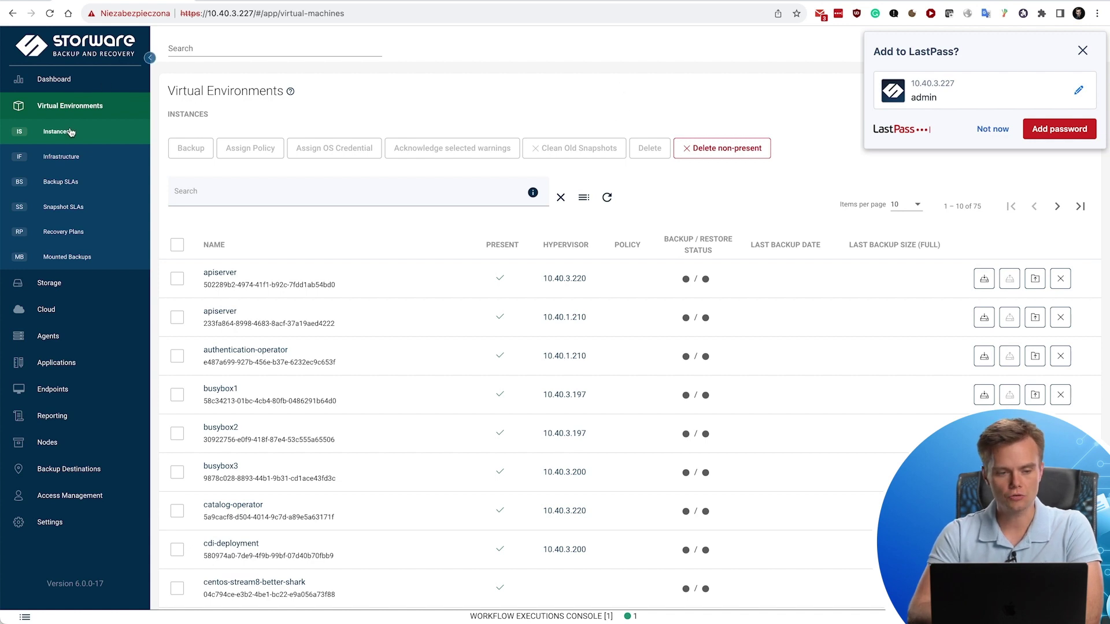
{"action": "left_click", "coordinate": [144, 165]}
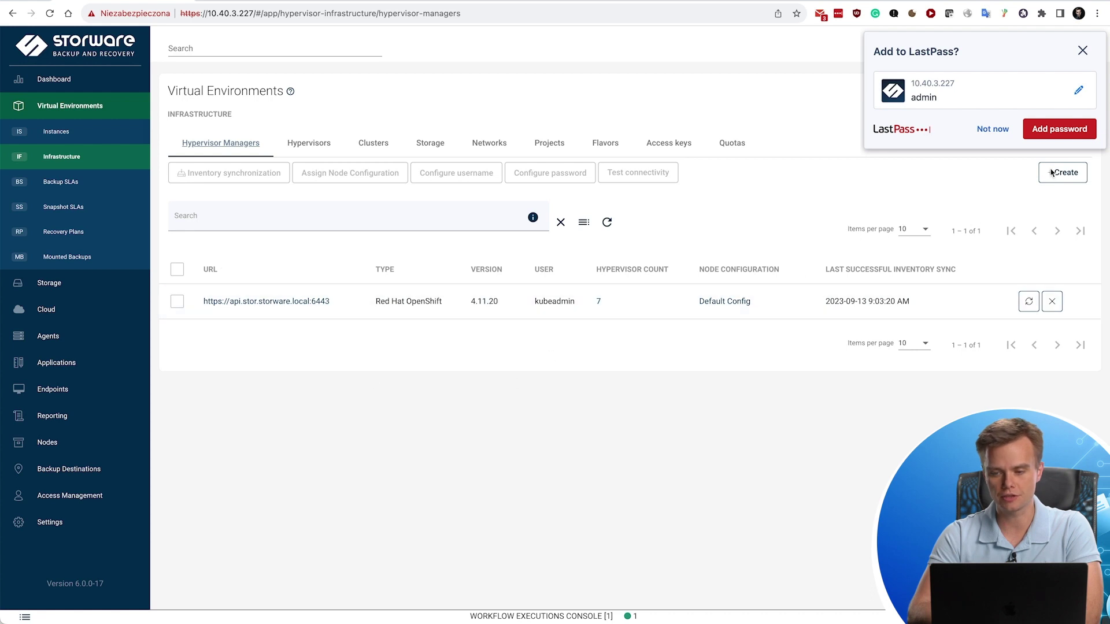
Dismiss the save-password prompt, start a Red Hat OpenShift hypervisor manager form, then cancel it.
{"action": "left_click", "coordinate": [1083, 51]}
{"action": "left_click", "coordinate": [1067, 174]}
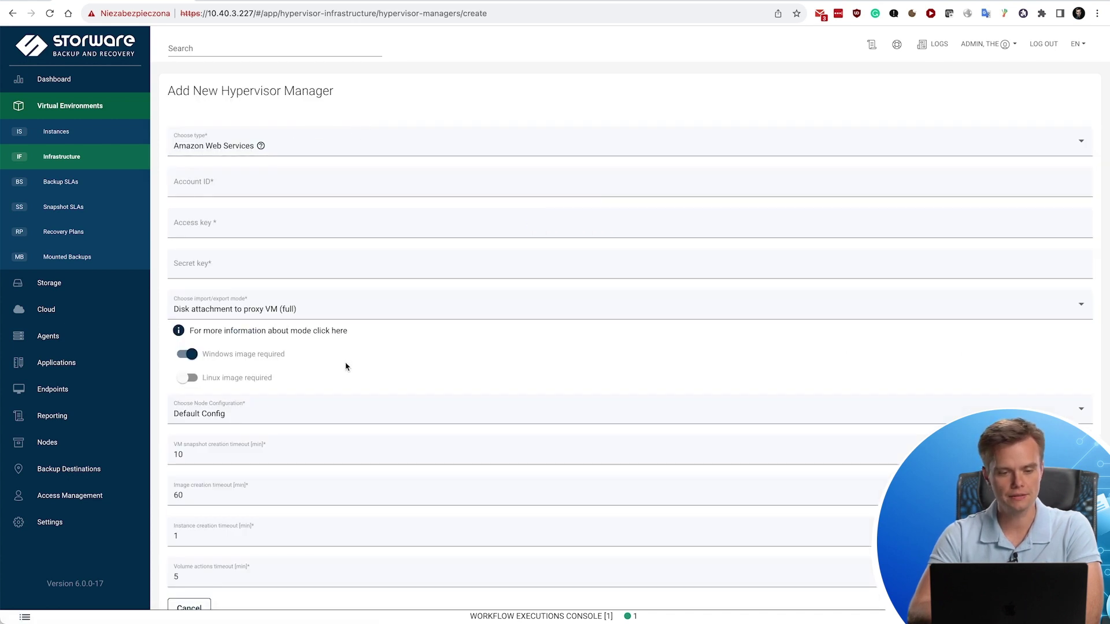
{"action": "left_click", "coordinate": [292, 146]}
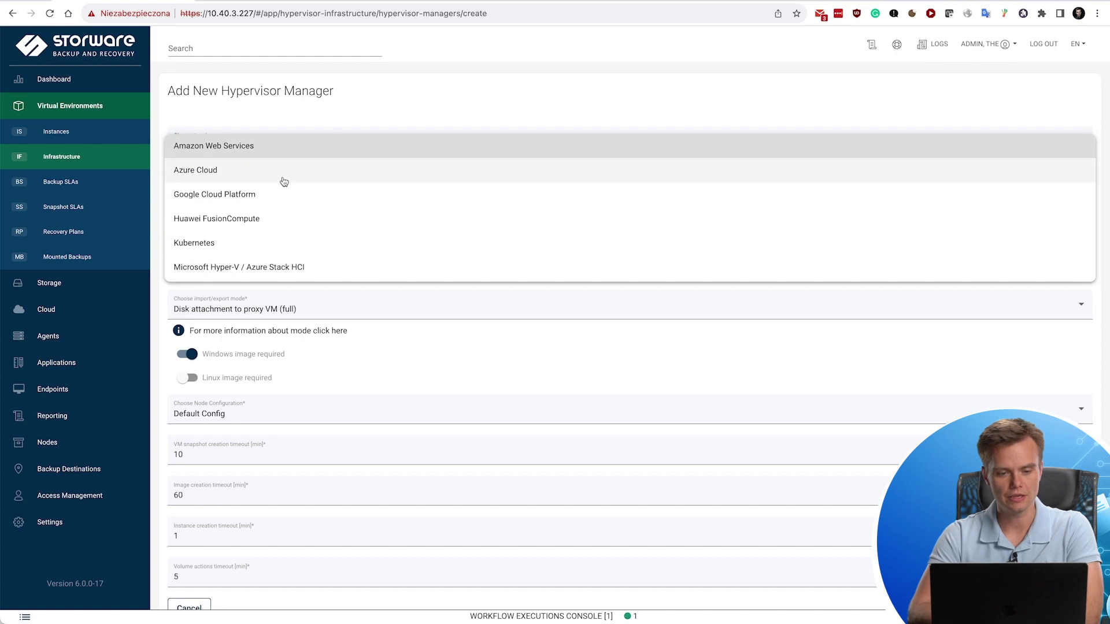
{"action": "scroll", "coordinate": [283, 181], "scroll_direction": "down", "scroll_amount": 3}
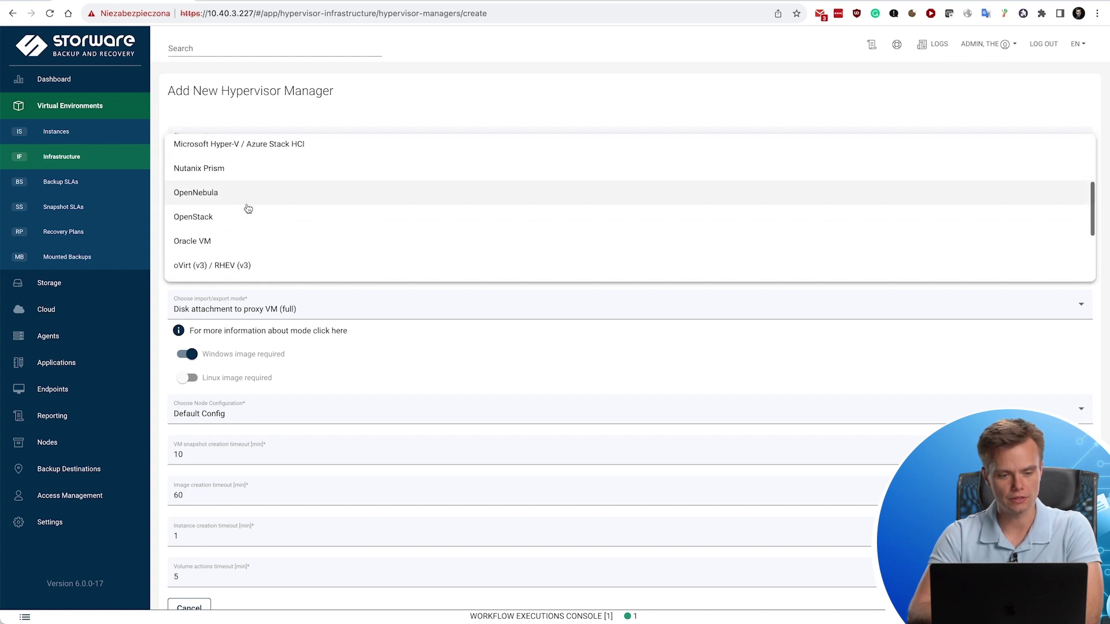
{"action": "scroll", "coordinate": [232, 196], "scroll_direction": "down", "scroll_amount": 5}
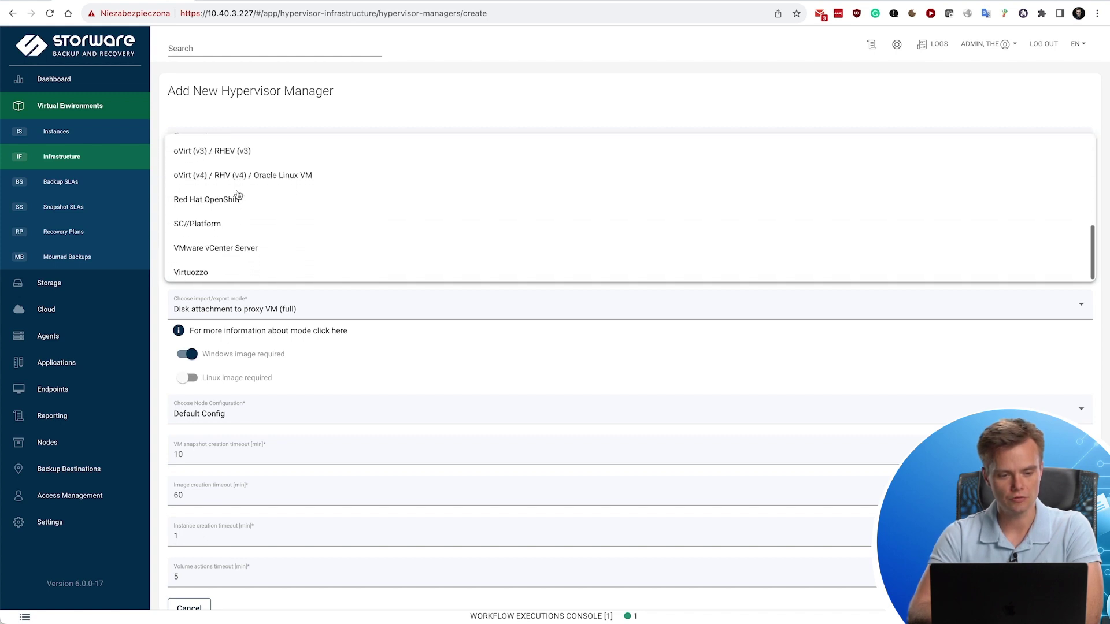
{"action": "left_click", "coordinate": [224, 200]}
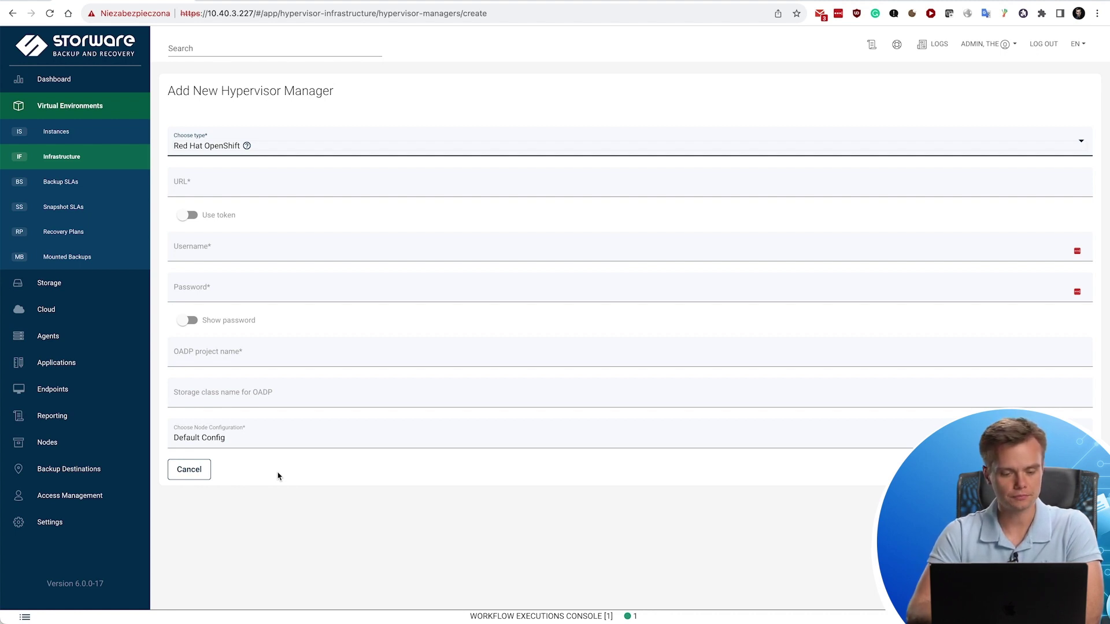
{"action": "left_click", "coordinate": [199, 474]}
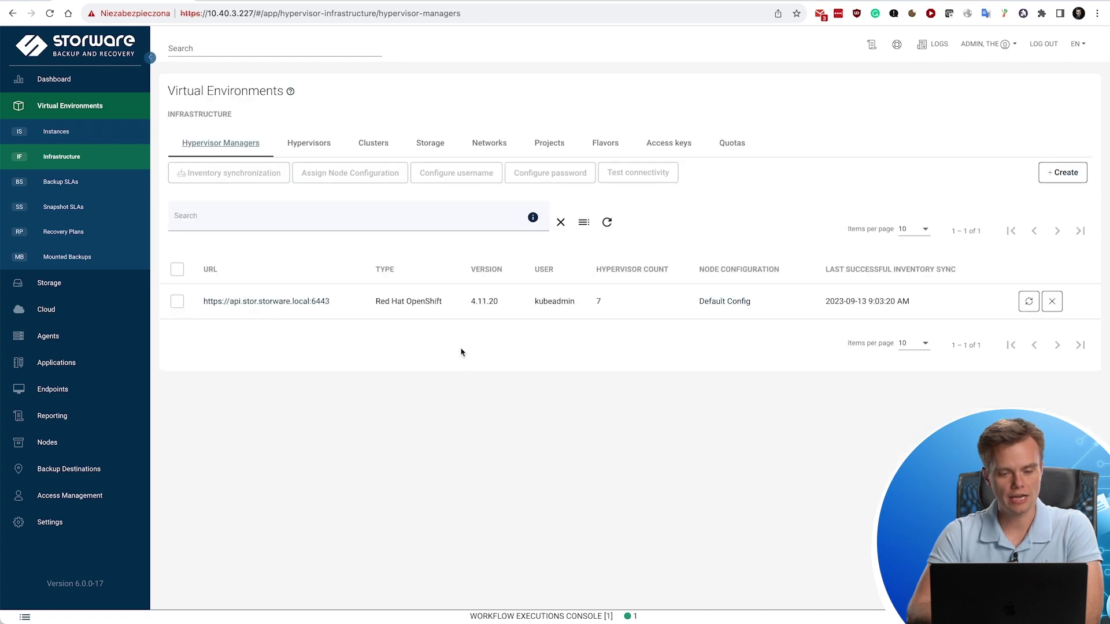
Synchronize the OpenShift manager's inventory and go to the 75-instance Instances list.
{"action": "left_click", "coordinate": [1028, 301]}
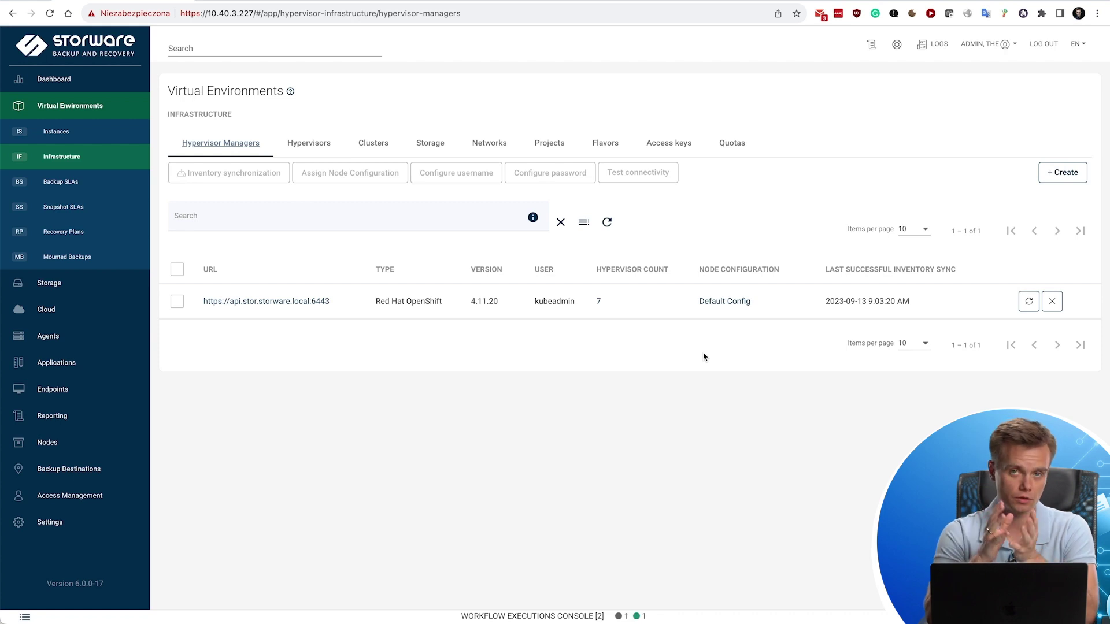
{"action": "left_click", "coordinate": [81, 134]}
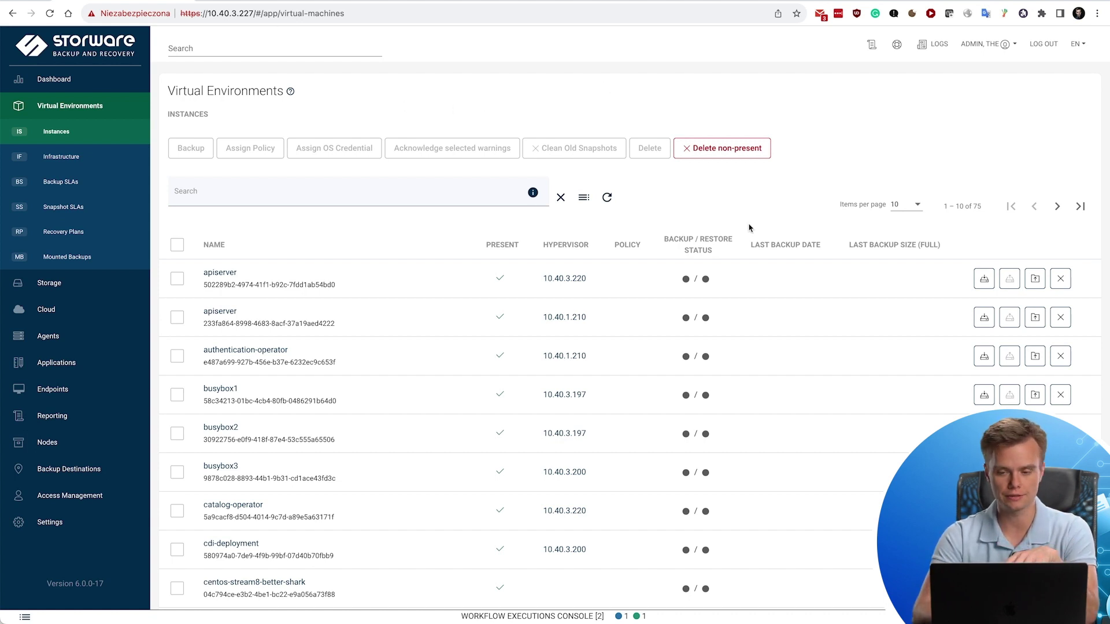
Sort instances by last backup date, newest first, and confirm in the workflow console the inventory sync finished in 13 s.
{"action": "left_click", "coordinate": [772, 246]}
{"action": "left_click", "coordinate": [785, 247]}
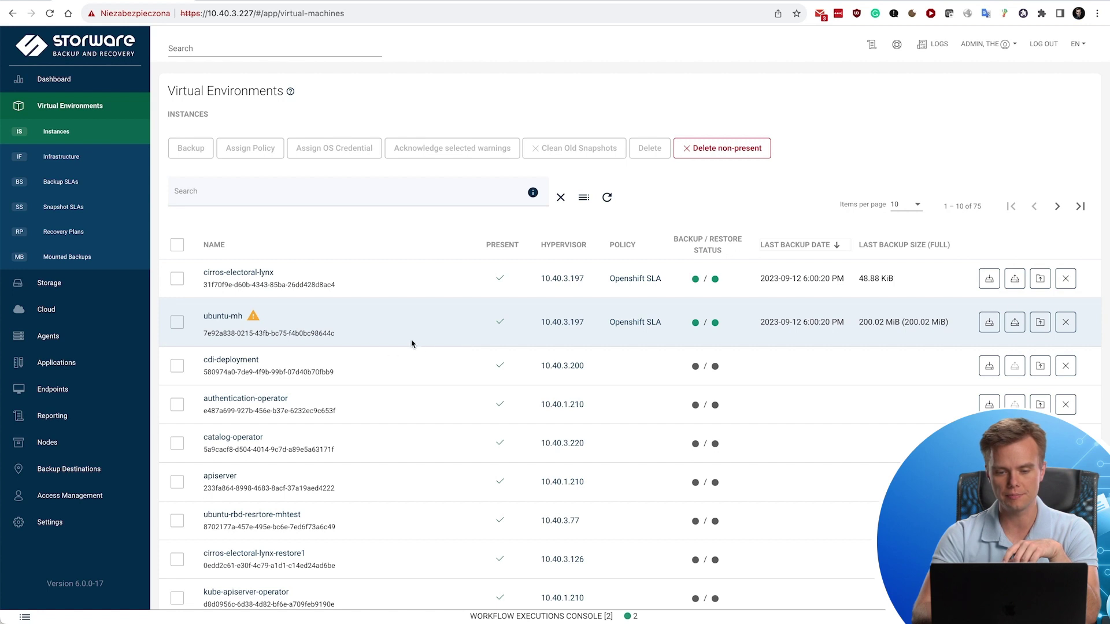
{"action": "left_click", "coordinate": [688, 620]}
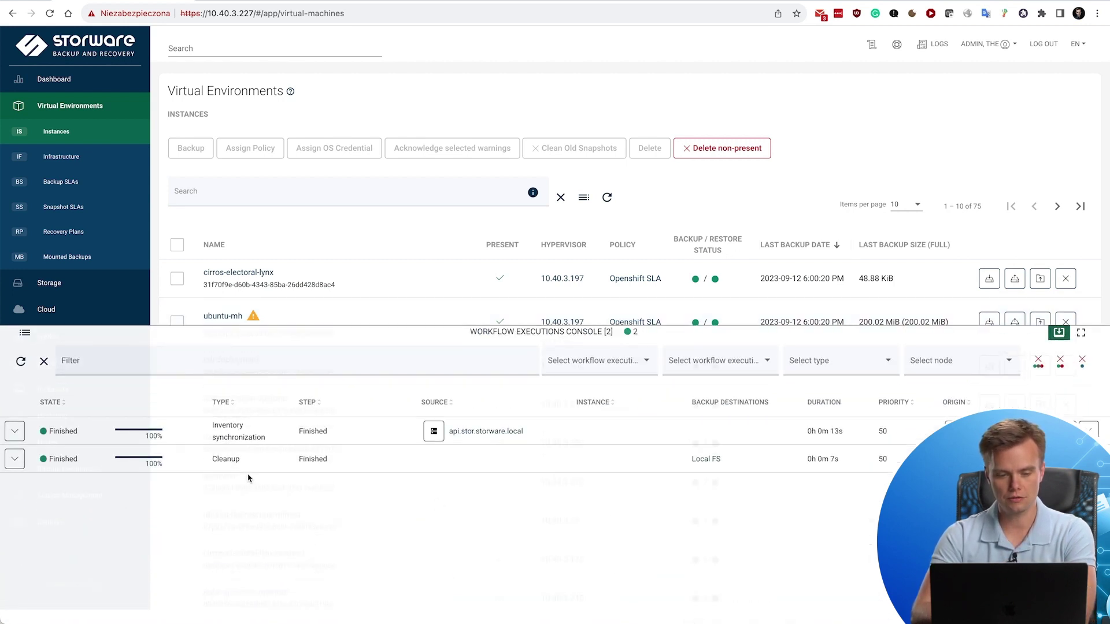
{"action": "left_click", "coordinate": [15, 431]}
{"action": "left_click", "coordinate": [15, 431]}
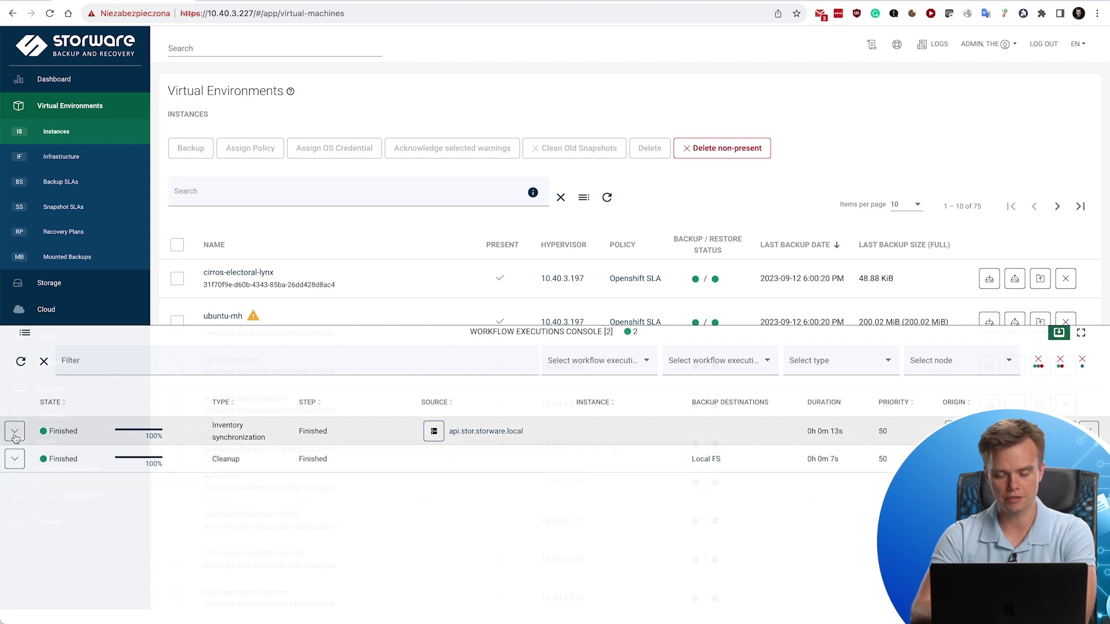
{"action": "left_click", "coordinate": [517, 332]}
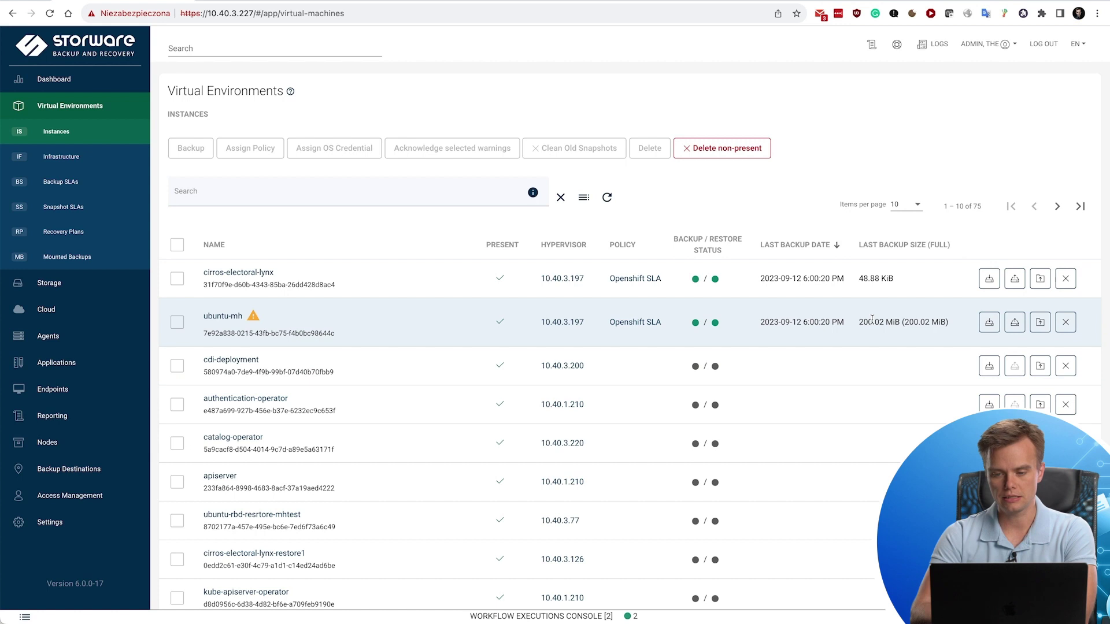
Submit an incremental backup of cirros-electoral-lynx.
{"action": "left_click", "coordinate": [989, 279]}
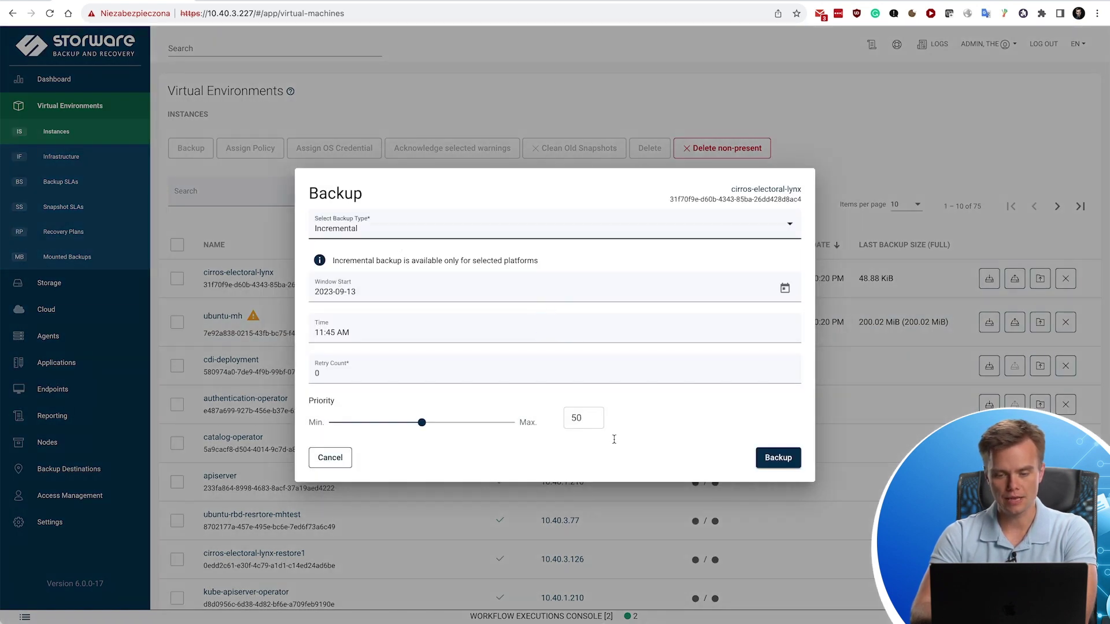
{"action": "left_click", "coordinate": [777, 458]}
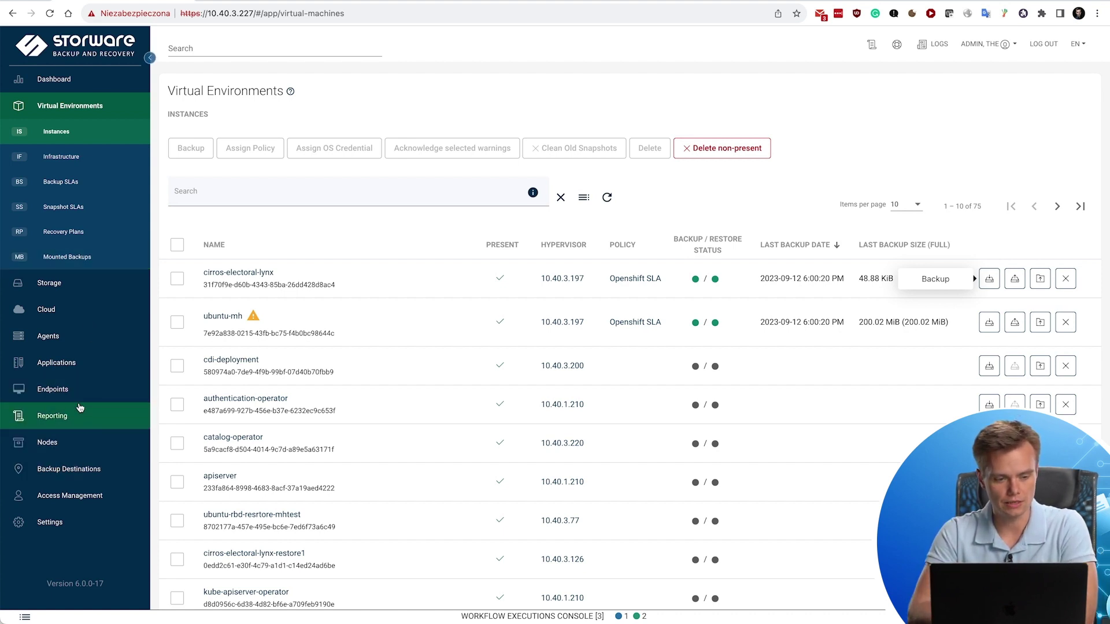
Browse Storage, Dashboard and Infrastructure, then sort Instances by last backup date, newest first.
{"action": "left_click", "coordinate": [58, 287]}
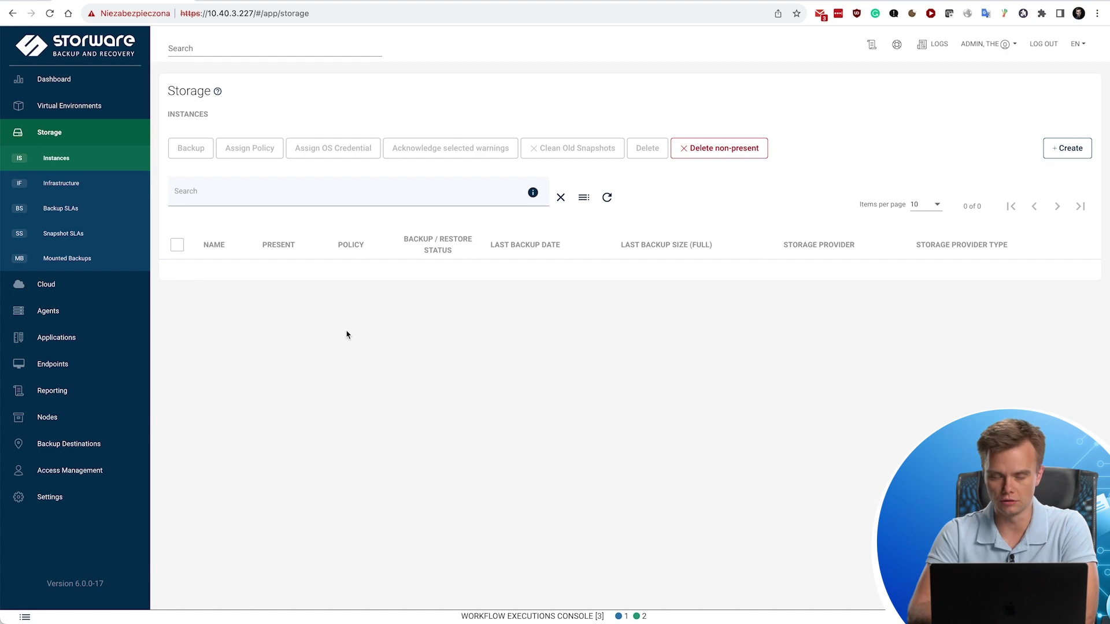
{"action": "left_click", "coordinate": [62, 86]}
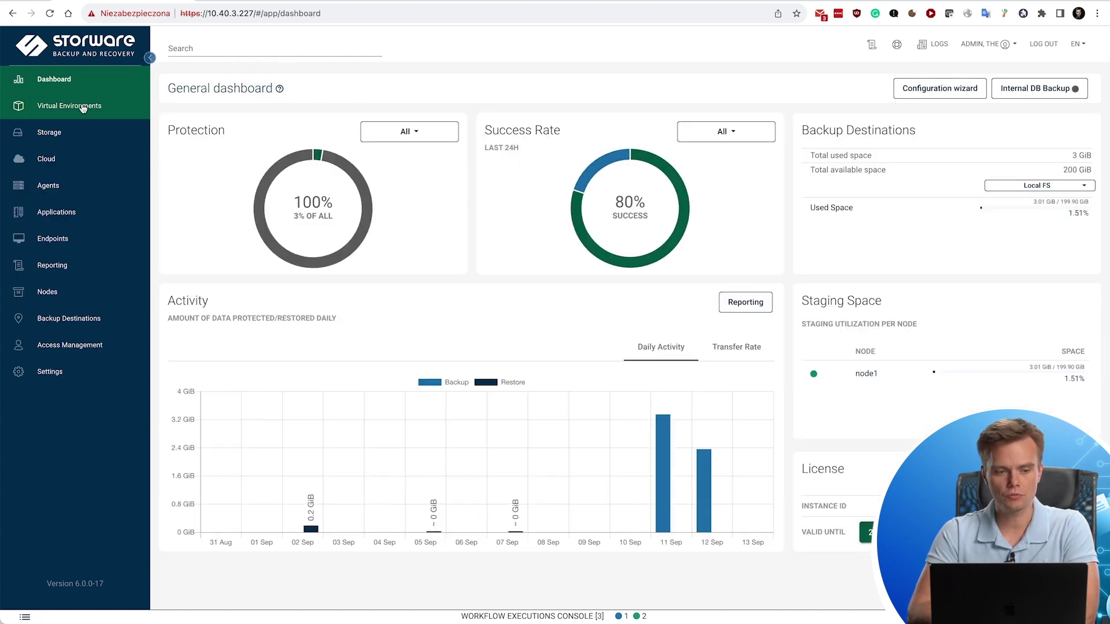
{"action": "left_click", "coordinate": [82, 108]}
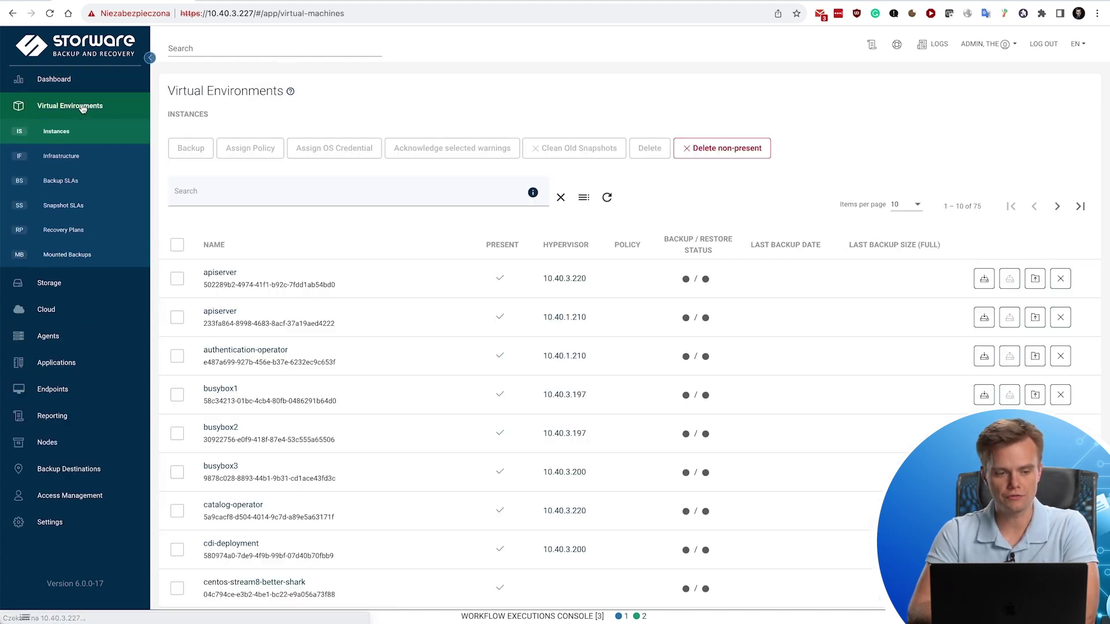
{"action": "left_click", "coordinate": [62, 157]}
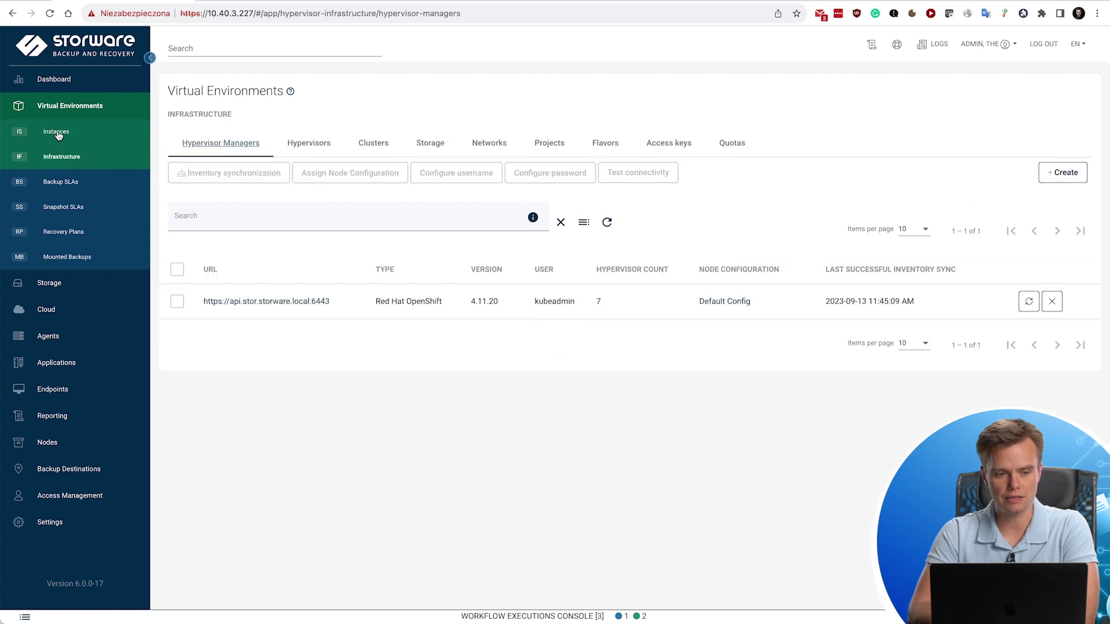
{"action": "left_click", "coordinate": [57, 132]}
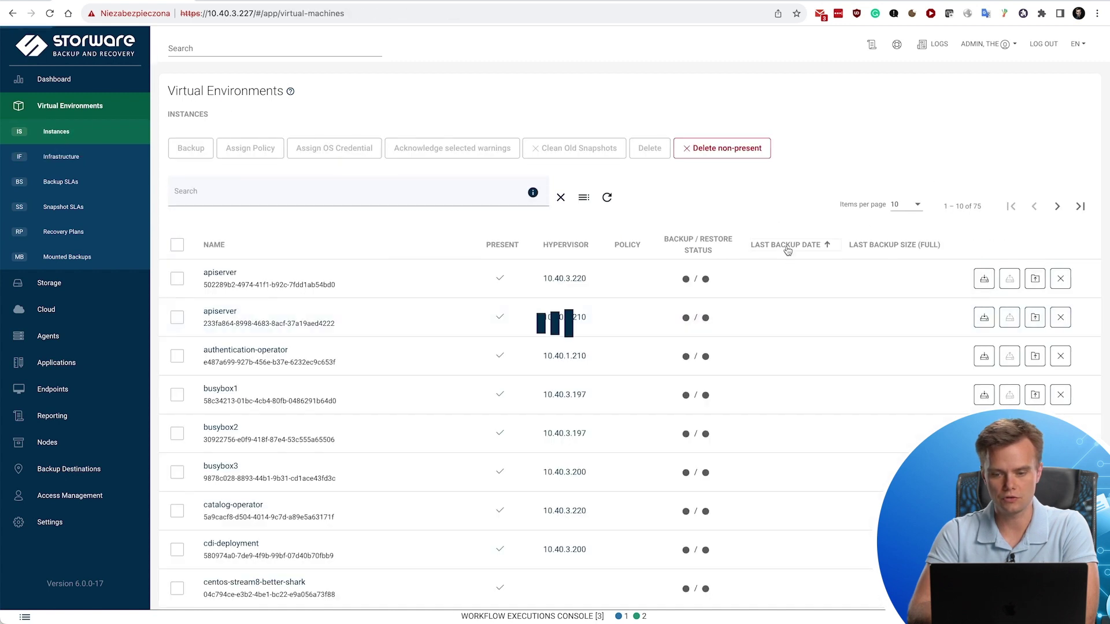
{"action": "double_click", "coordinate": [787, 249]}
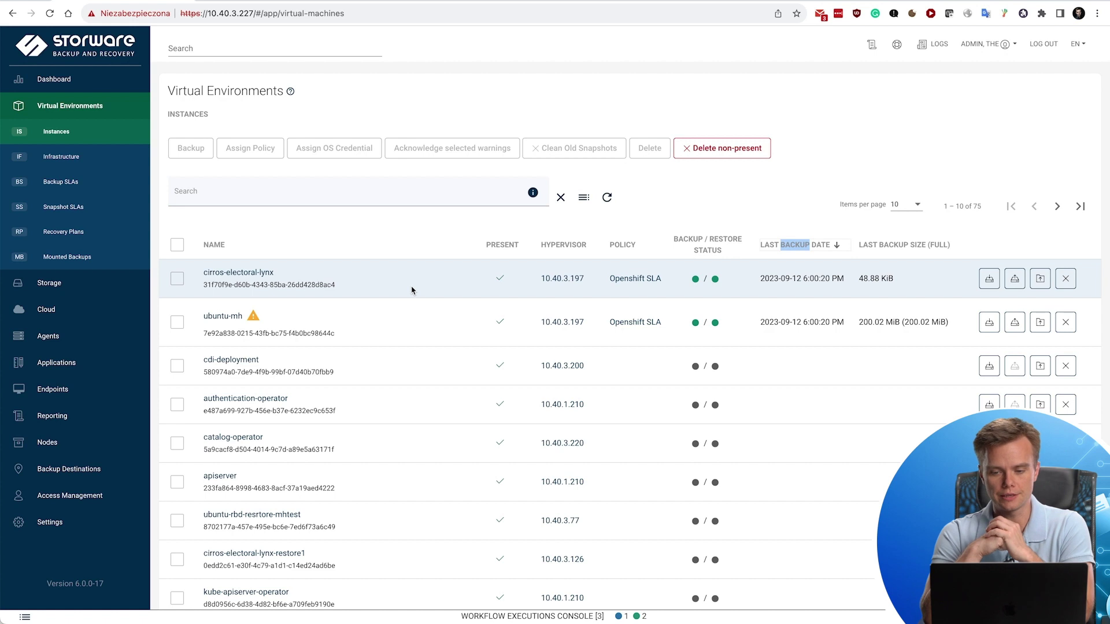
View cirros-electoral-lynx's Disks (1) tab, then check its Local FS backup completed in the workflow console.
{"action": "left_click", "coordinate": [253, 273]}
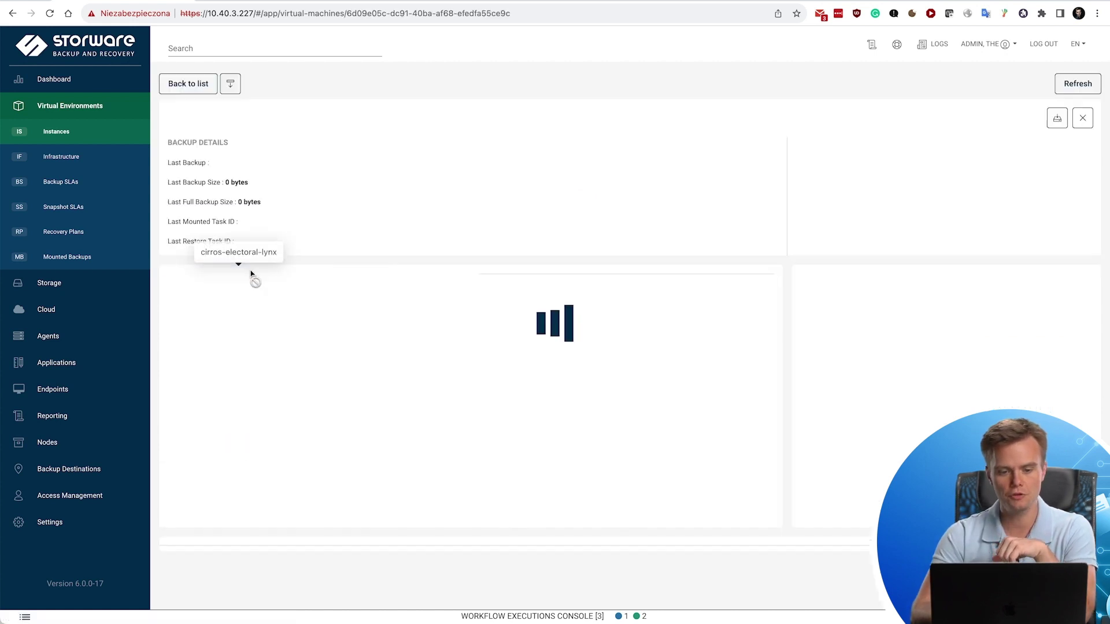
{"action": "scroll", "coordinate": [541, 134], "scroll_direction": "down", "scroll_amount": 1}
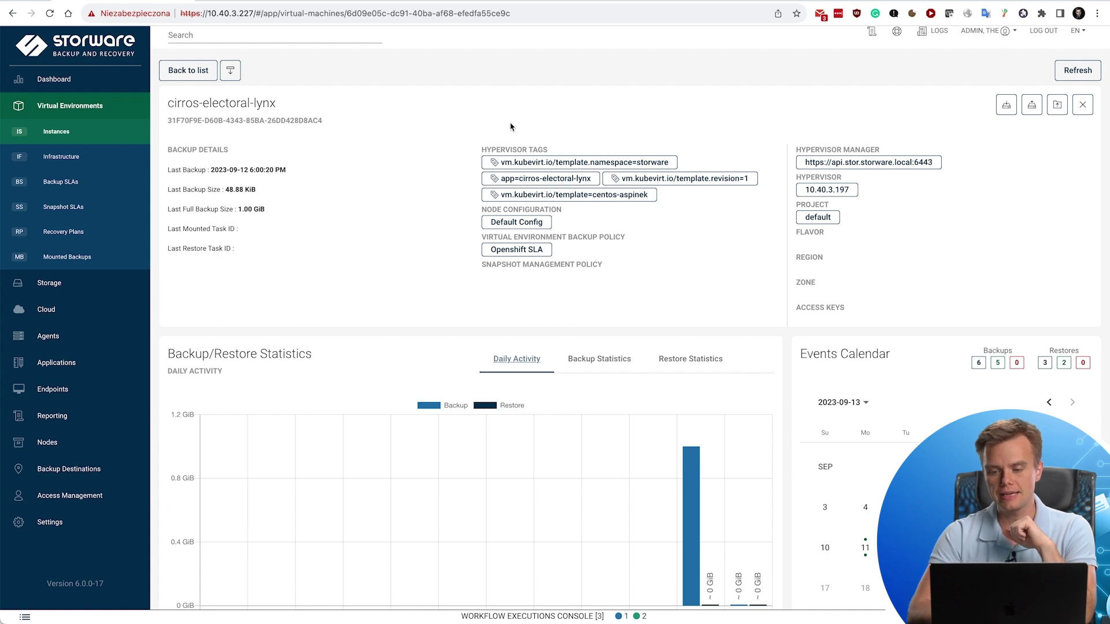
{"action": "scroll", "coordinate": [636, 231], "scroll_direction": "down", "scroll_amount": 6}
{"action": "scroll", "coordinate": [689, 305], "scroll_direction": "down", "scroll_amount": 1}
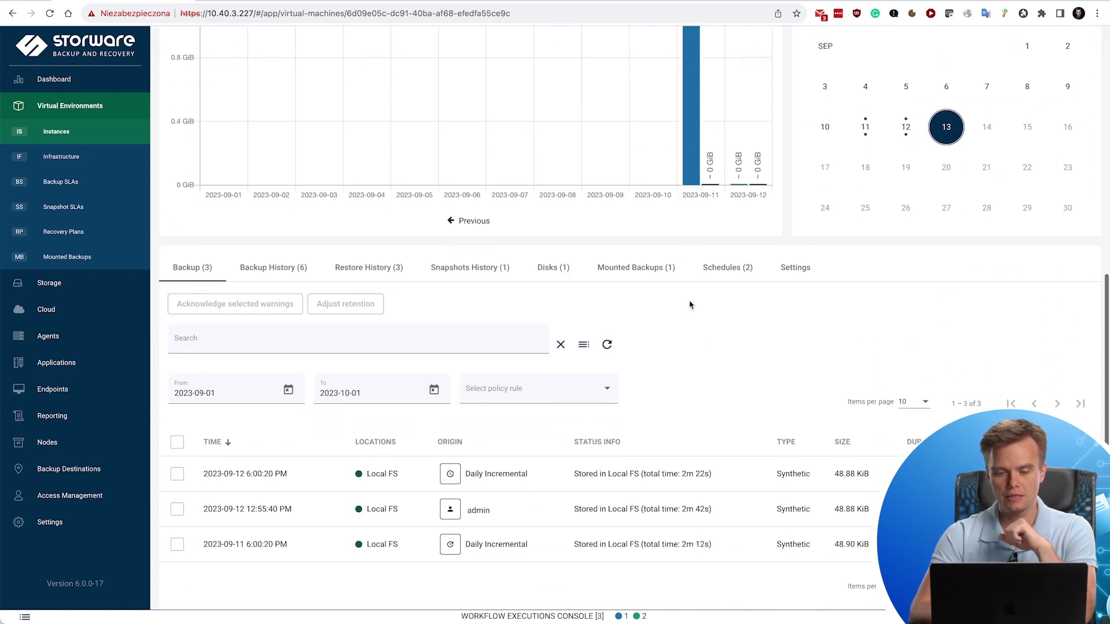
{"action": "left_click", "coordinate": [558, 272]}
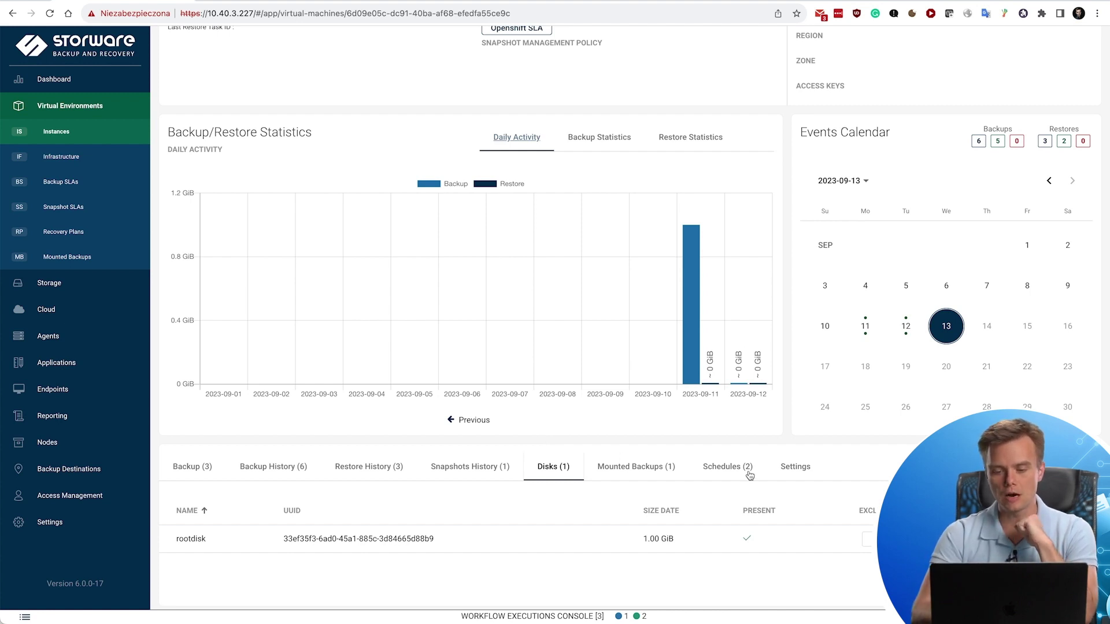
{"action": "scroll", "coordinate": [613, 282], "scroll_direction": "up", "scroll_amount": 5}
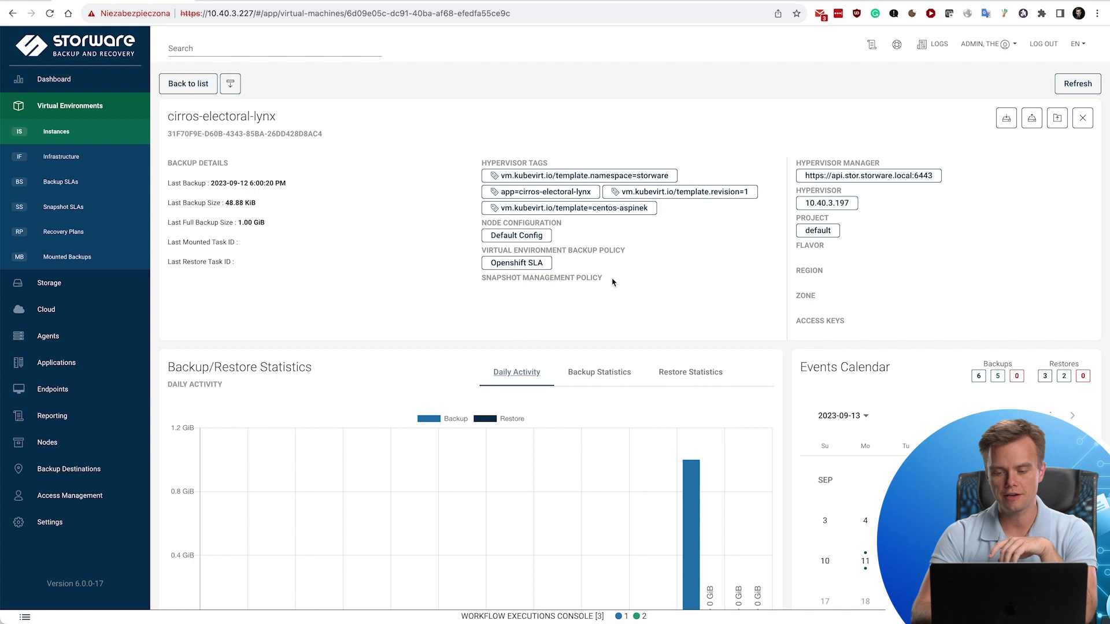
{"action": "scroll", "coordinate": [688, 457], "scroll_direction": "down", "scroll_amount": 5}
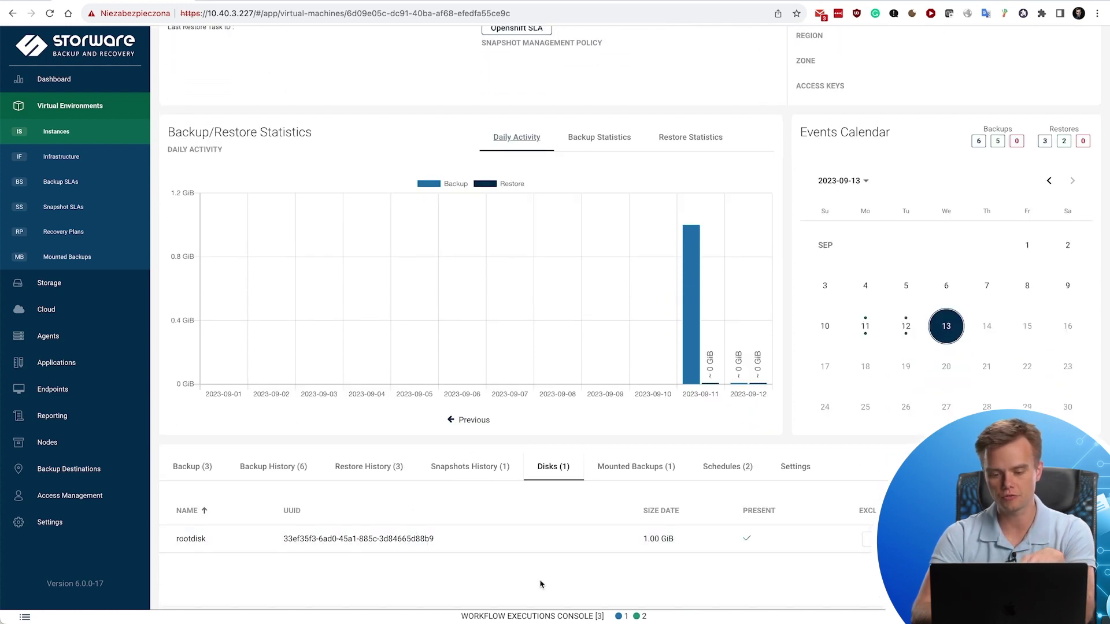
{"action": "left_click", "coordinate": [657, 620]}
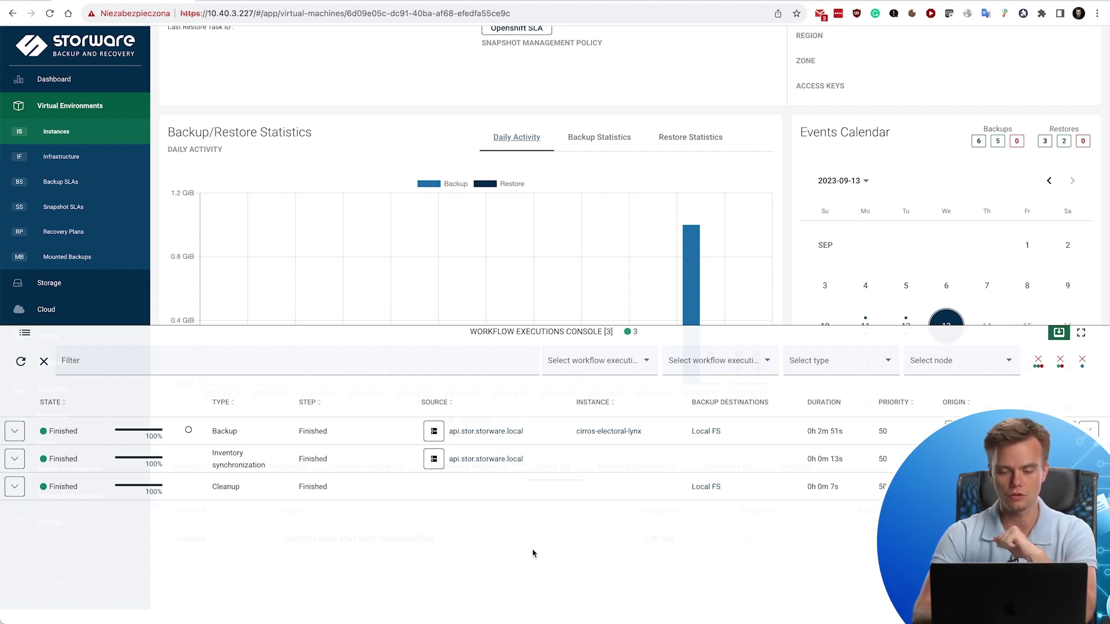
{"action": "left_click", "coordinate": [15, 432]}
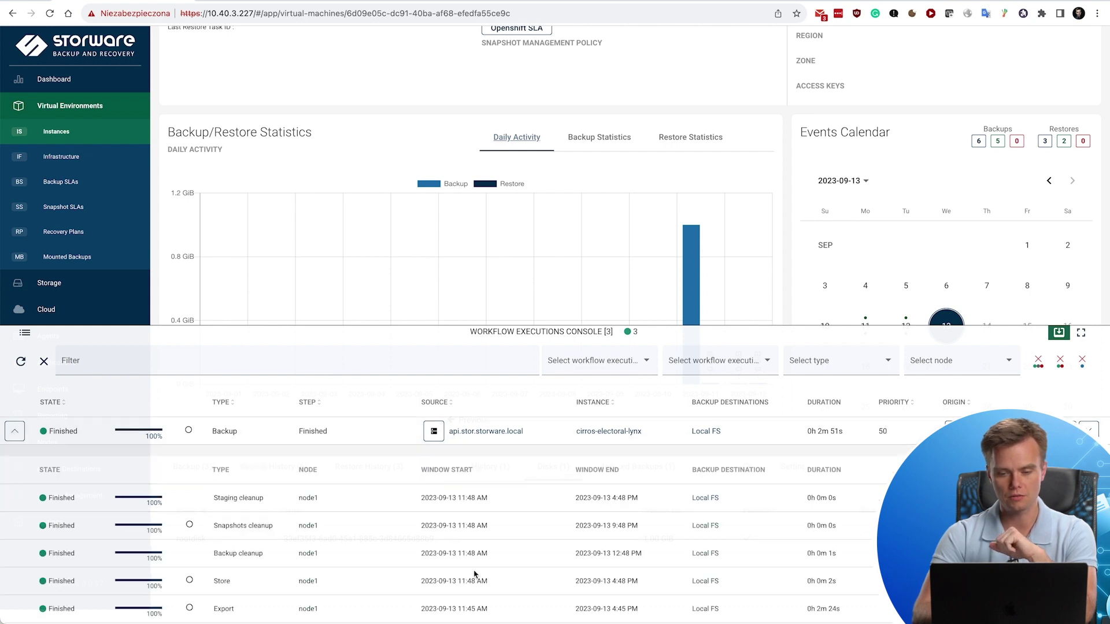
{"action": "scroll", "coordinate": [475, 578], "scroll_direction": "down", "scroll_amount": 1}
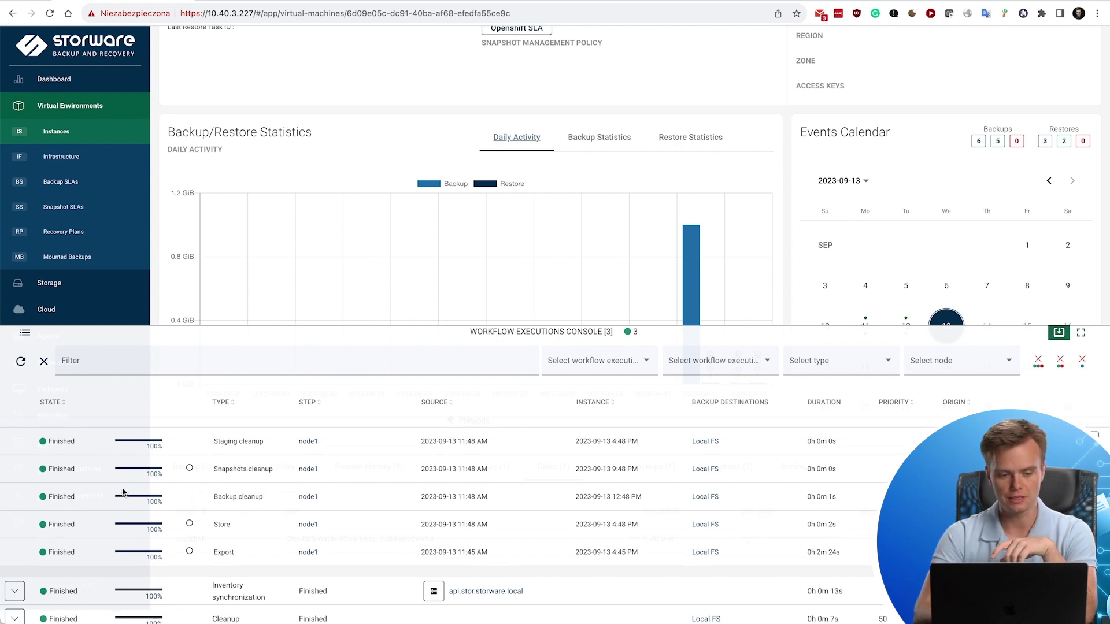
{"action": "scroll", "coordinate": [123, 493], "scroll_direction": "up", "scroll_amount": 1}
{"action": "left_click", "coordinate": [15, 437]}
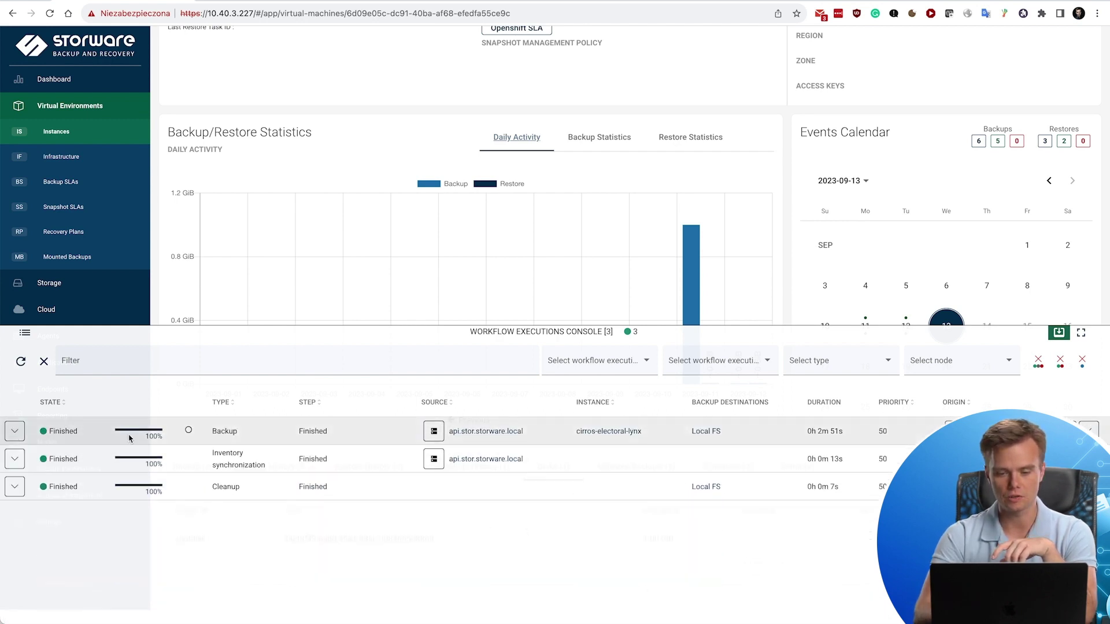
Start restoring cirros-electoral-lynx to the hypervisor manager, renamed cirros-electoral-lynx-restore2.
{"action": "left_click", "coordinate": [516, 333]}
{"action": "scroll", "coordinate": [534, 278], "scroll_direction": "up", "scroll_amount": 4}
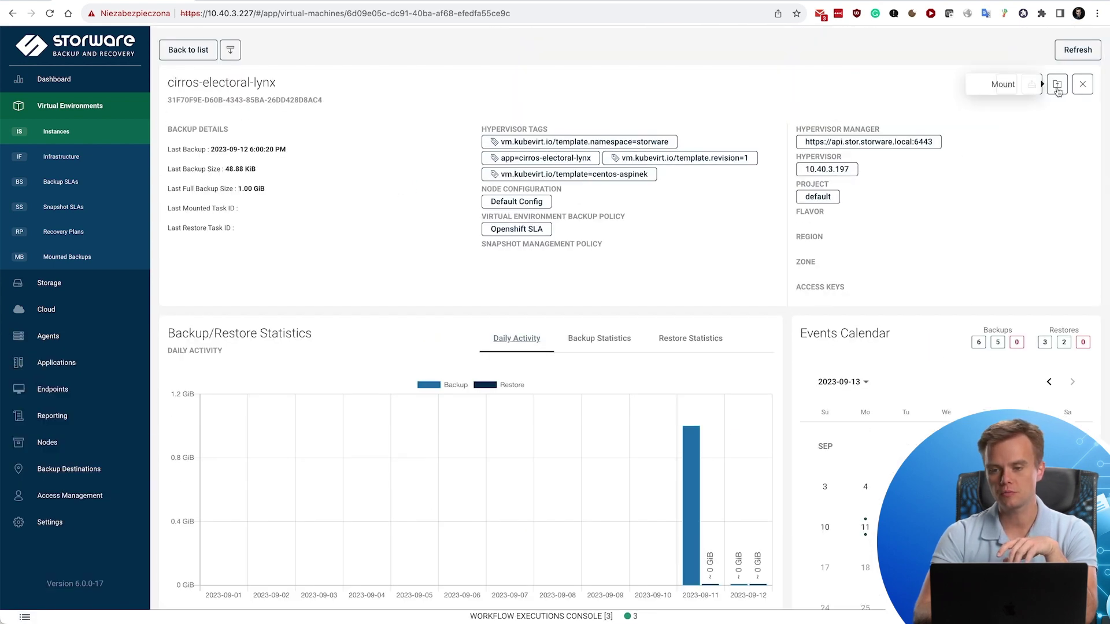
{"action": "left_click", "coordinate": [1032, 91]}
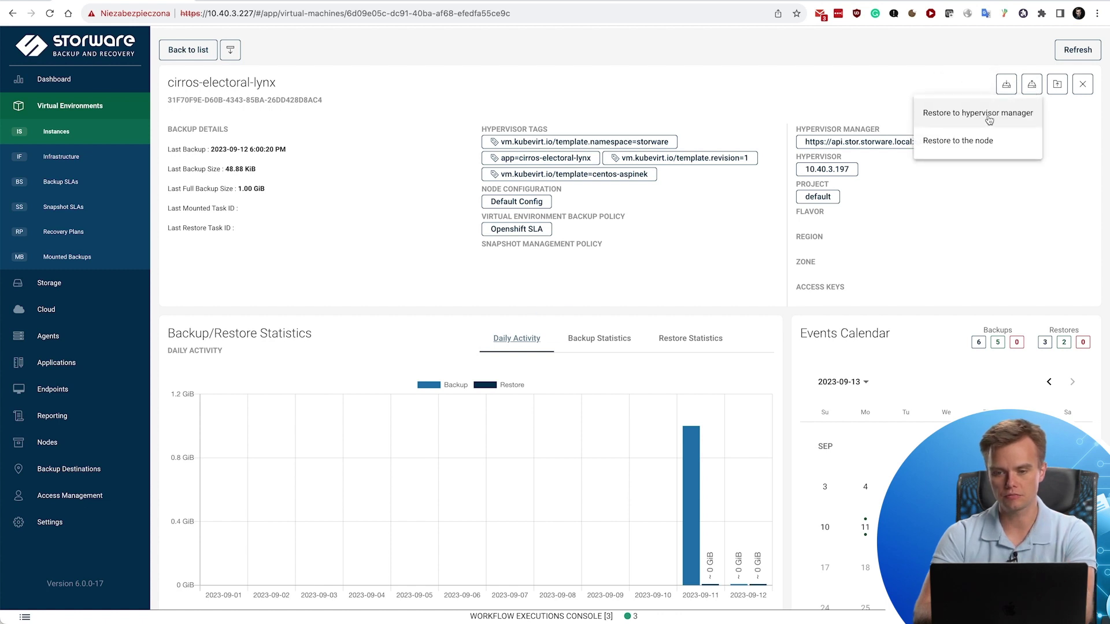
{"action": "left_click", "coordinate": [968, 114]}
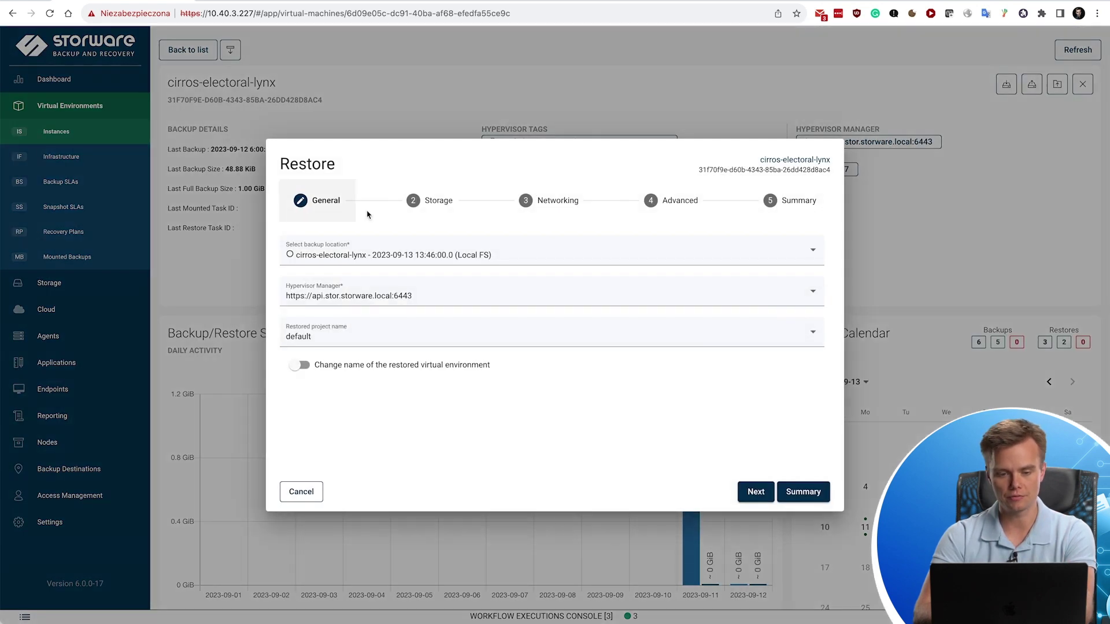
{"action": "left_click", "coordinate": [348, 365]}
{"action": "left_click", "coordinate": [358, 387]}
{"action": "type", "text": "-re"}
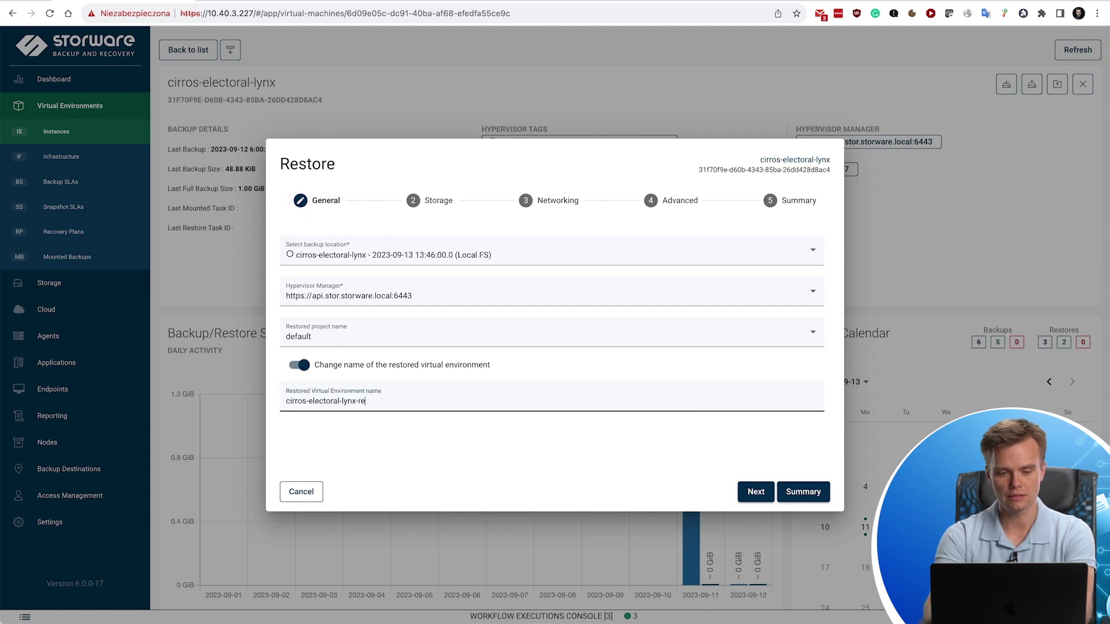
{"action": "type", "text": "store2"}
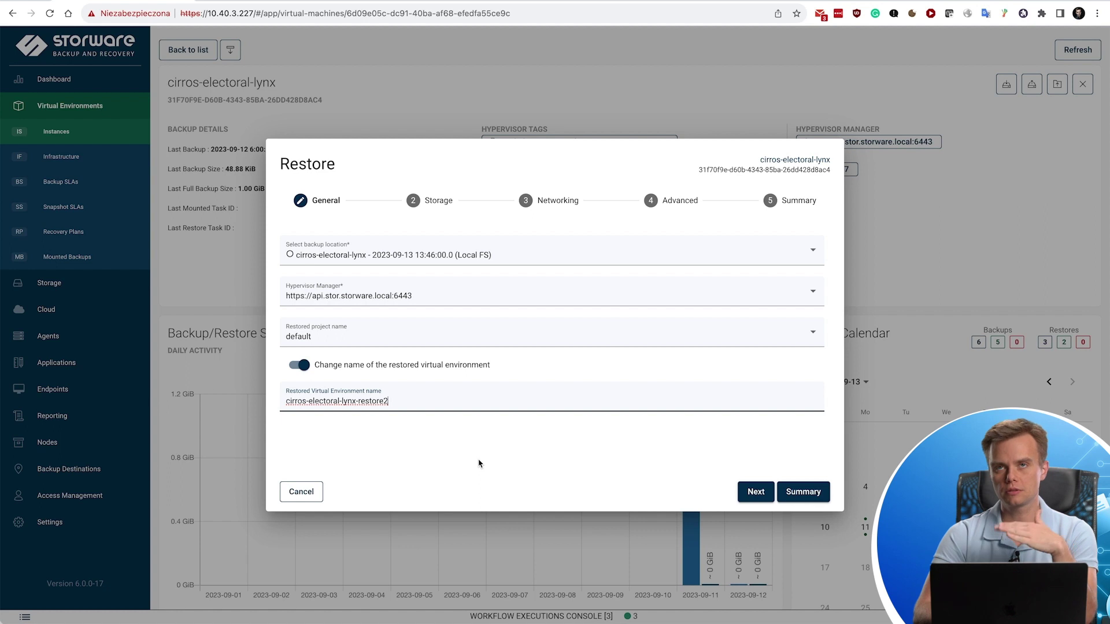
Keep ocs-storagecluster-ceph-rbd storage and Pod networking, then submit the restore from the summary.
{"action": "left_click", "coordinate": [753, 493]}
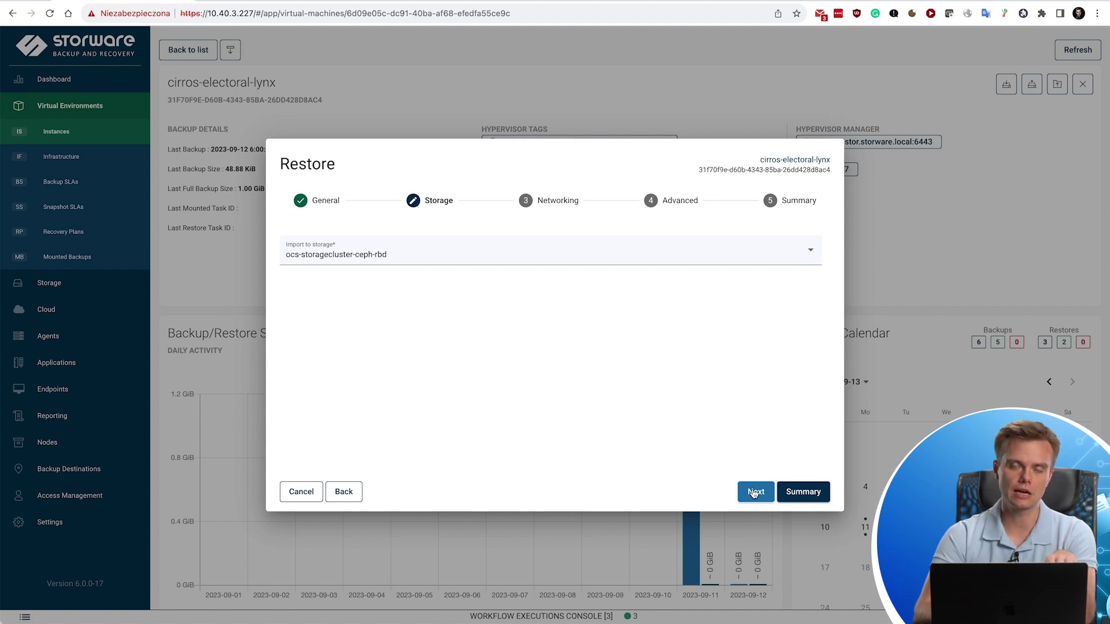
{"action": "left_click", "coordinate": [753, 492]}
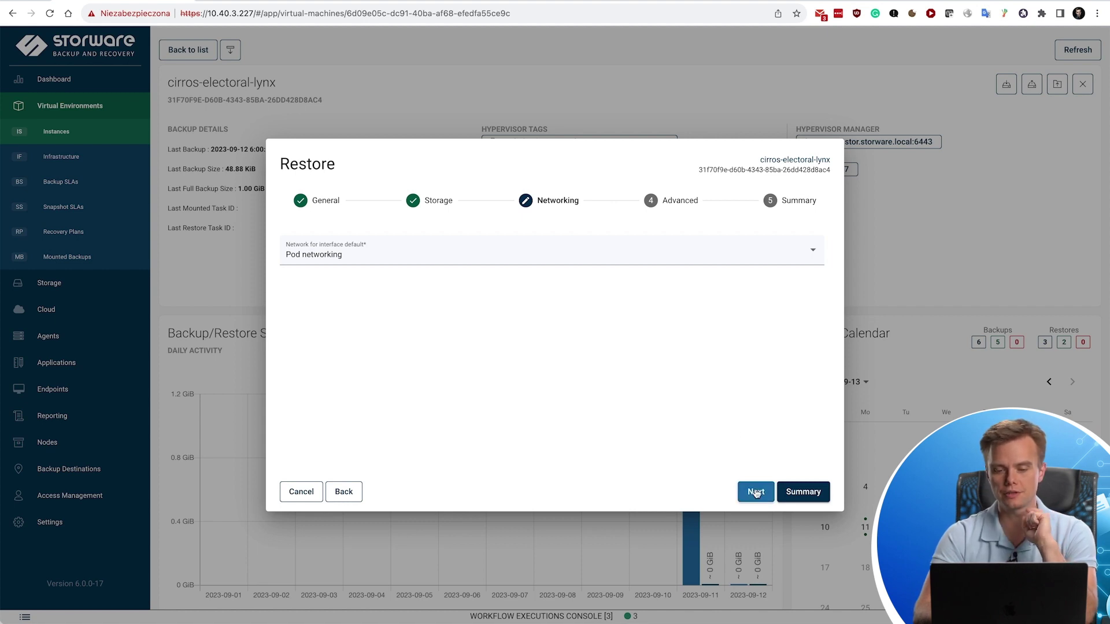
{"action": "left_click", "coordinate": [755, 493]}
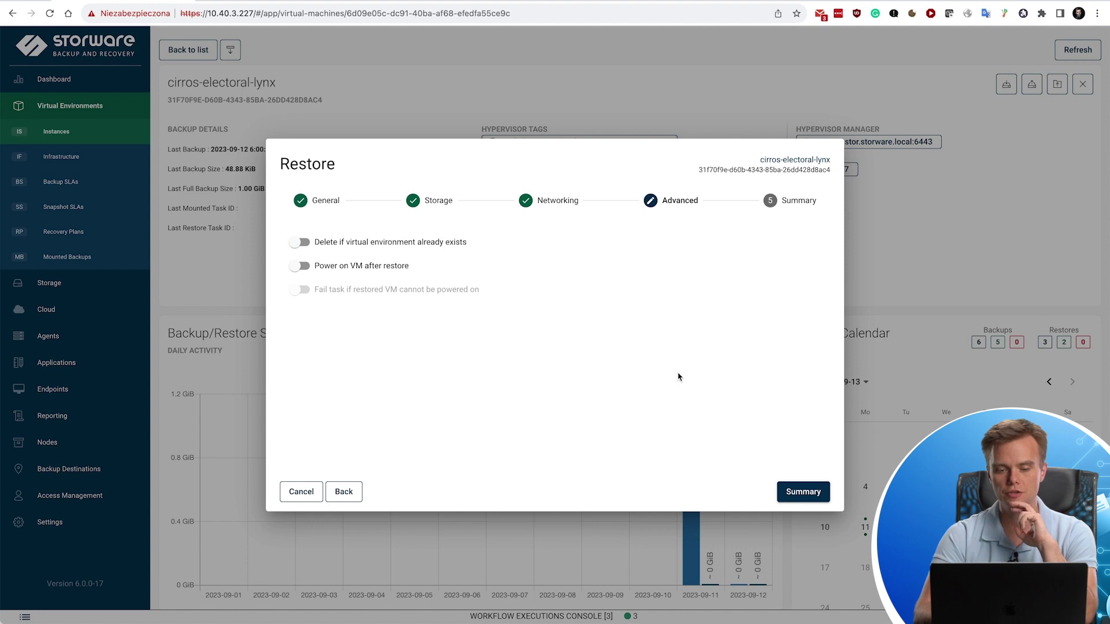
{"action": "left_click", "coordinate": [807, 495]}
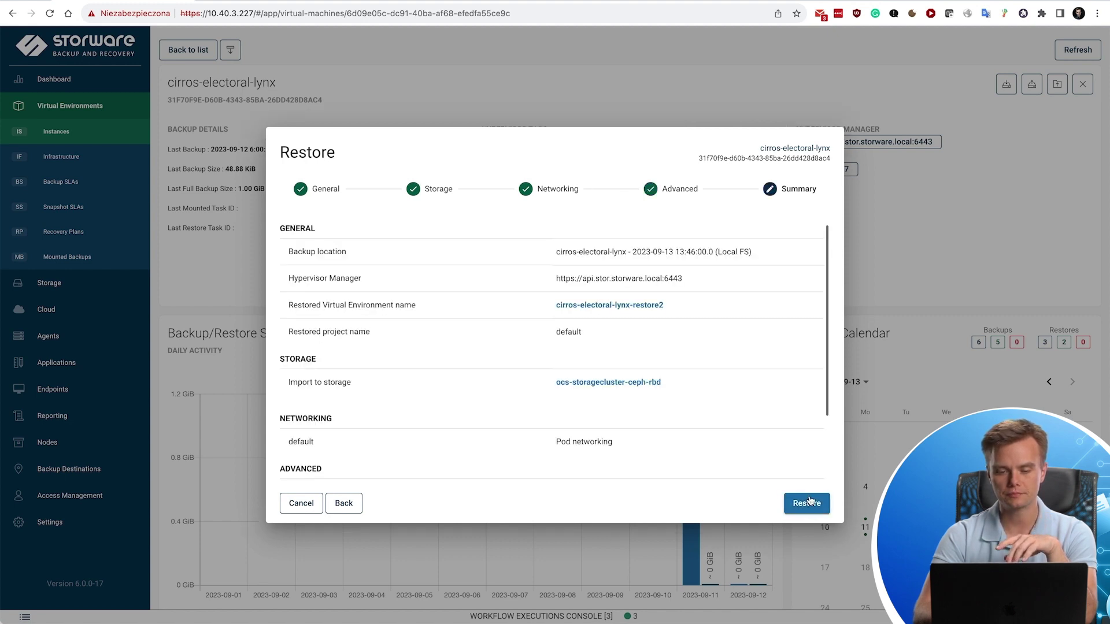
{"action": "left_click", "coordinate": [808, 502]}
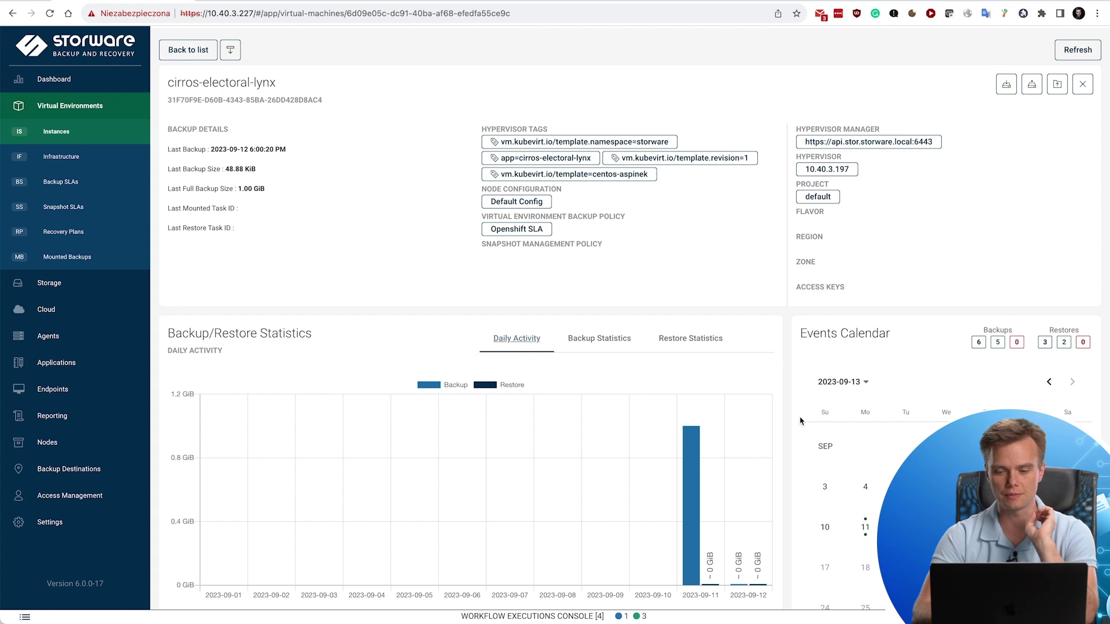
Inspect the running cirros-electoral-lynx restore's sub-tasks in the workflow executions console.
{"action": "left_click", "coordinate": [702, 617]}
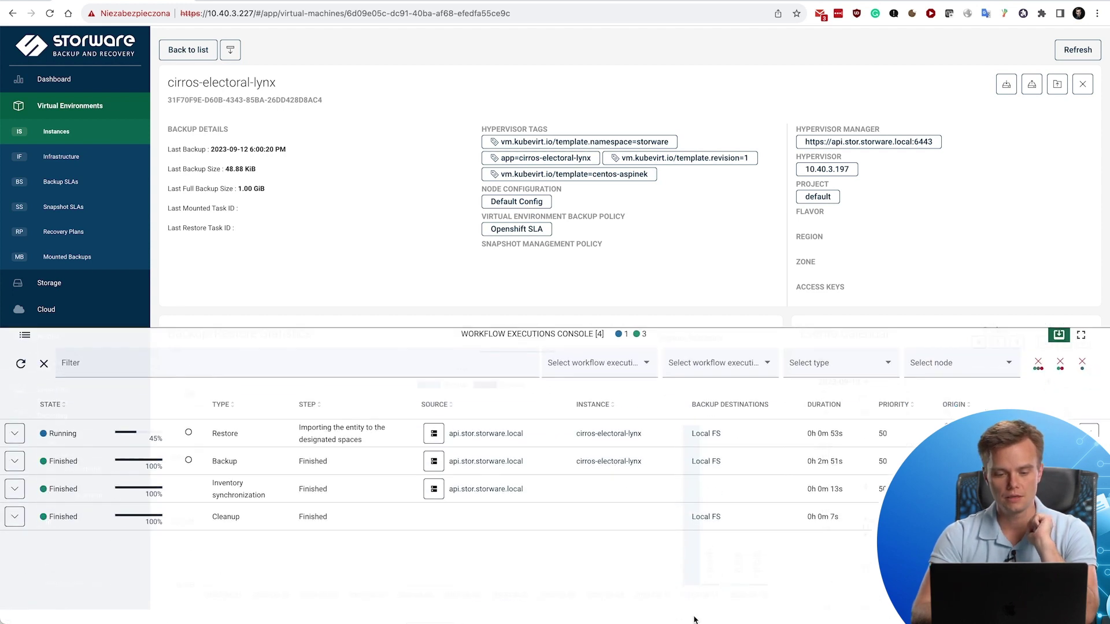
{"action": "left_click", "coordinate": [248, 433]}
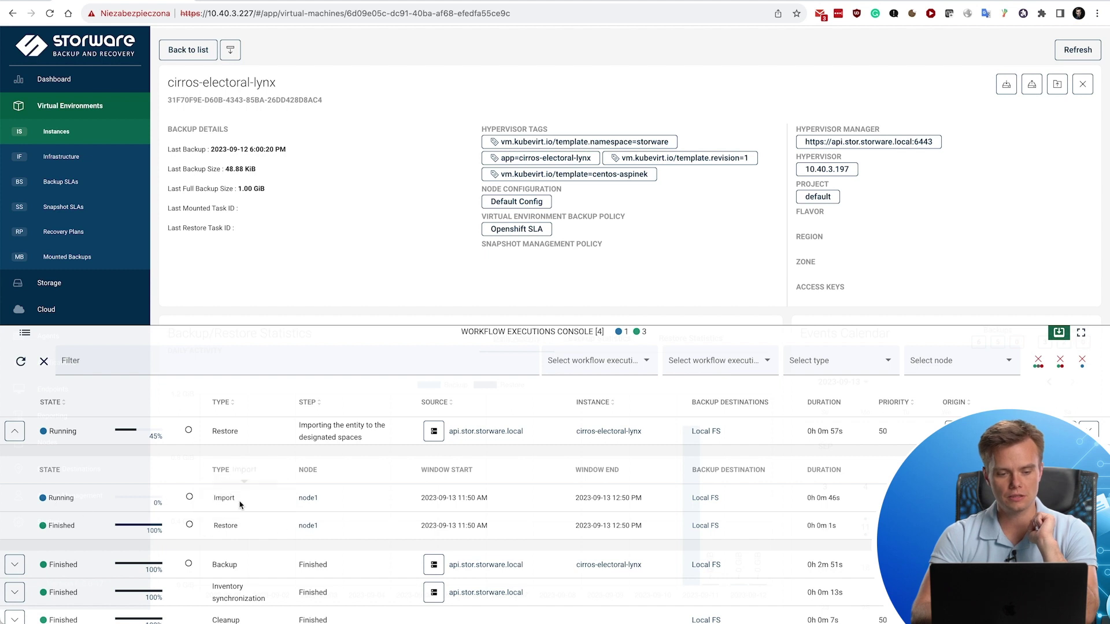
{"action": "left_click", "coordinate": [16, 431]}
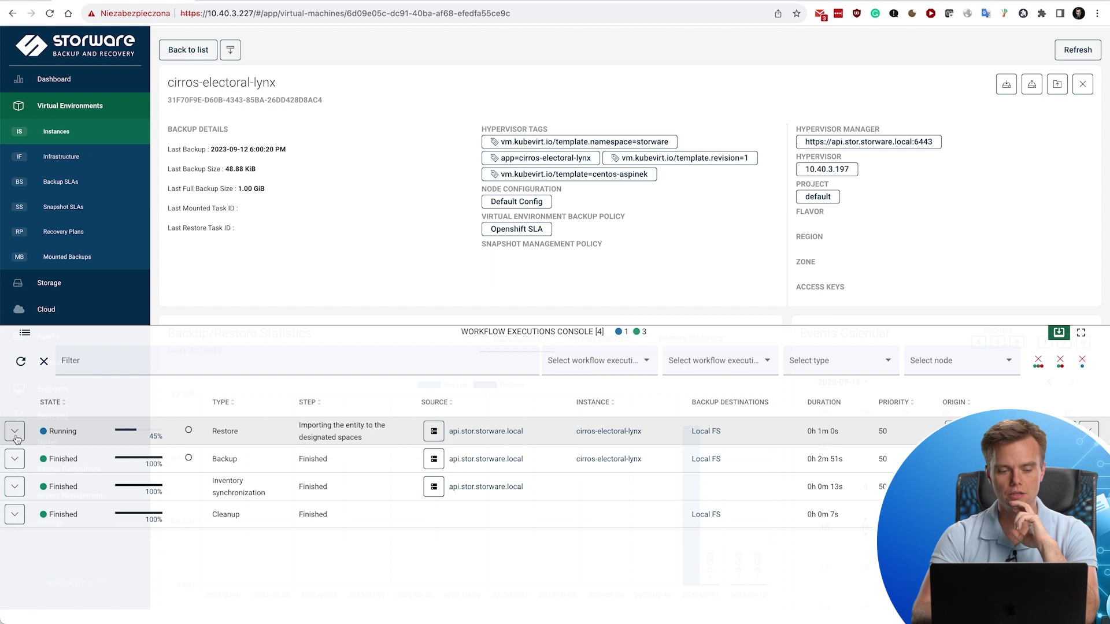
{"action": "left_click", "coordinate": [360, 336]}
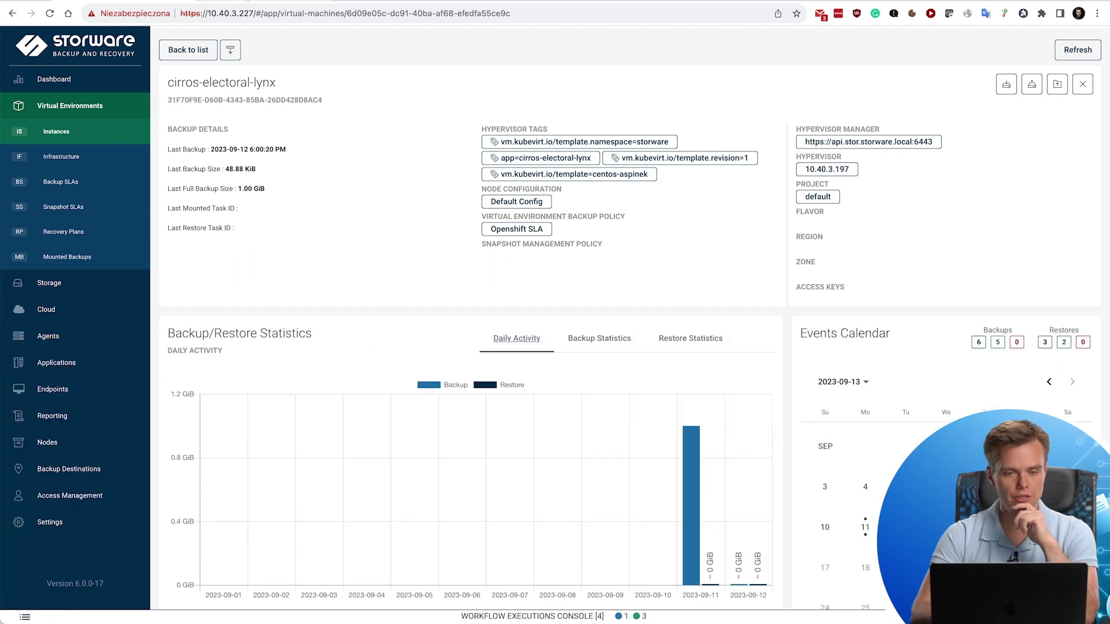
Delete cirros-electoral-lynx-restore1 and its disk in OpenShift, leaving four VMs, then return to Storware.
{"action": "key", "text": "ctrl+Tab"}
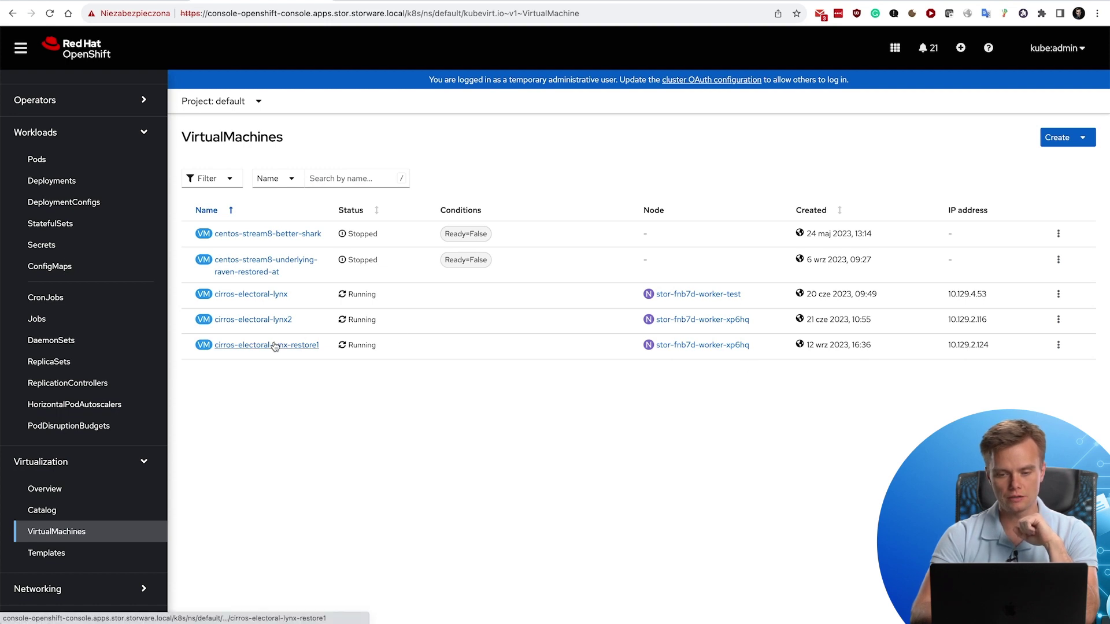
{"action": "left_click", "coordinate": [1058, 345]}
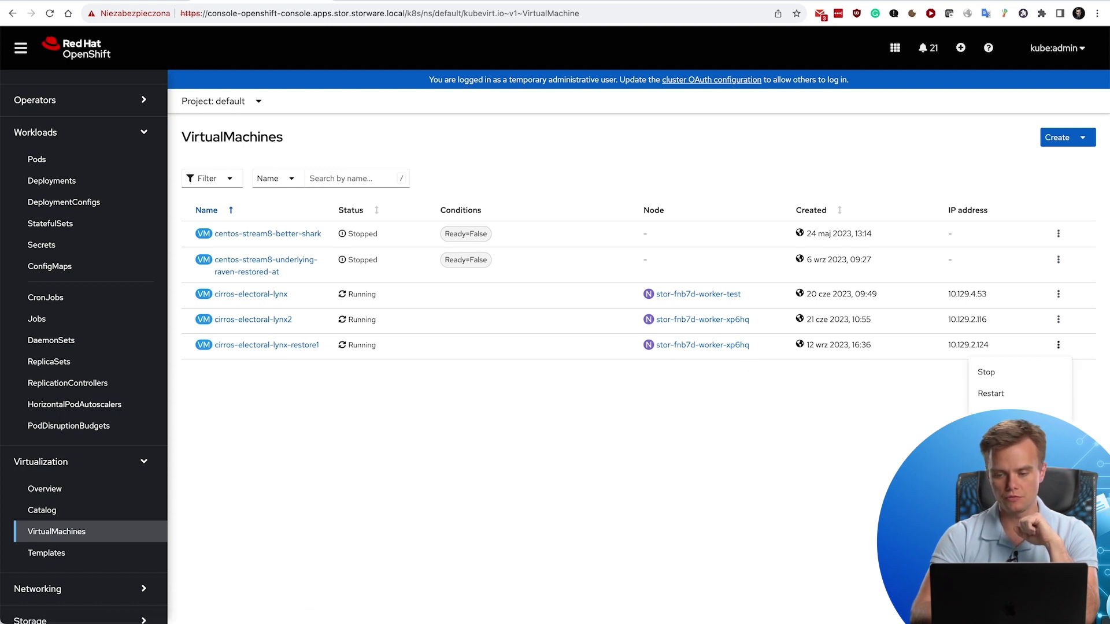
{"action": "left_click", "coordinate": [994, 542]}
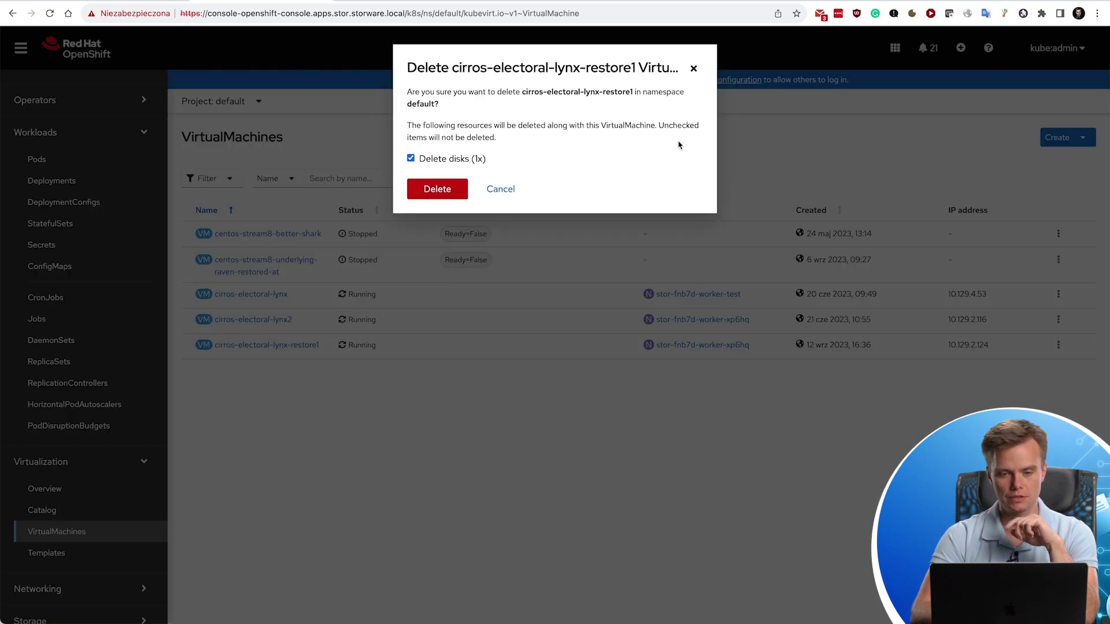
{"action": "left_click", "coordinate": [431, 191]}
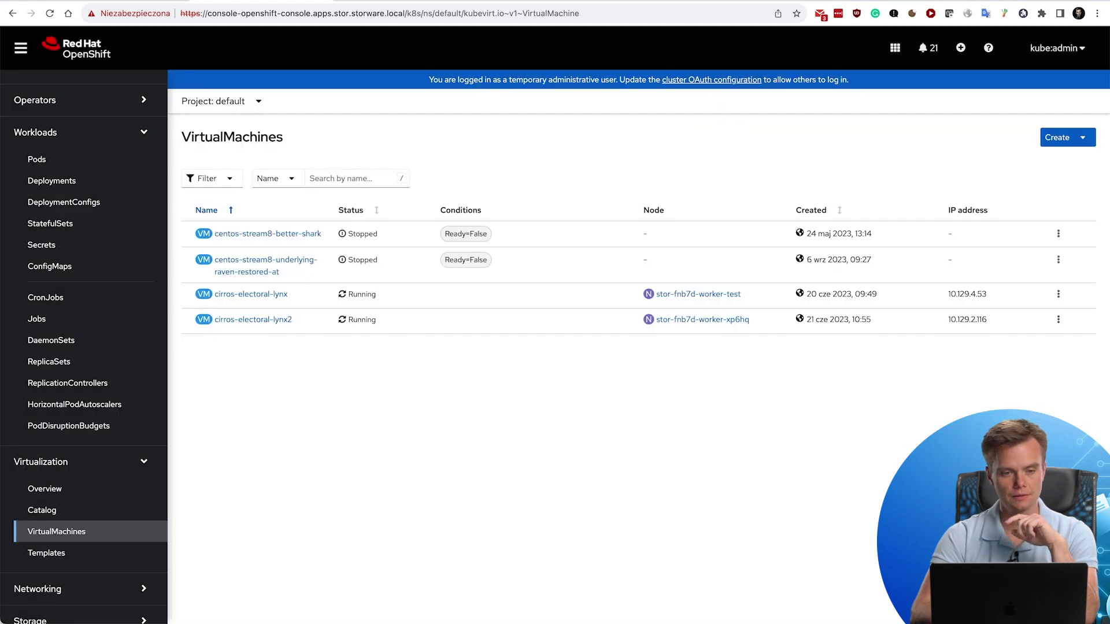
{"action": "key", "text": "ctrl+Tab"}
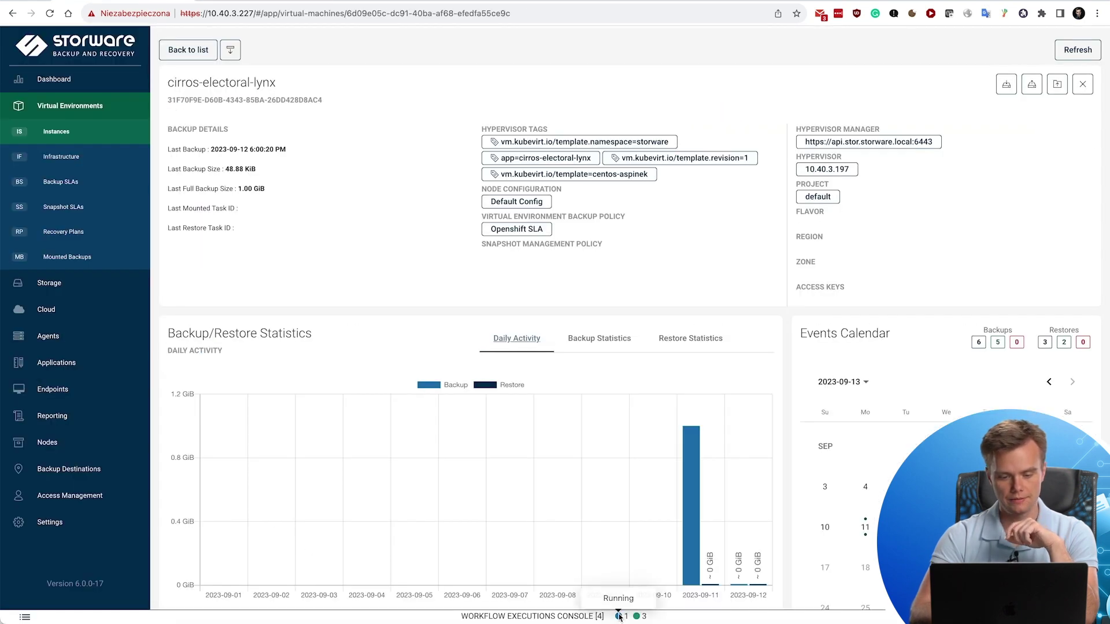
Check the workflow executions console, then select 11 September in the Events Calendar.
{"action": "left_click", "coordinate": [621, 614]}
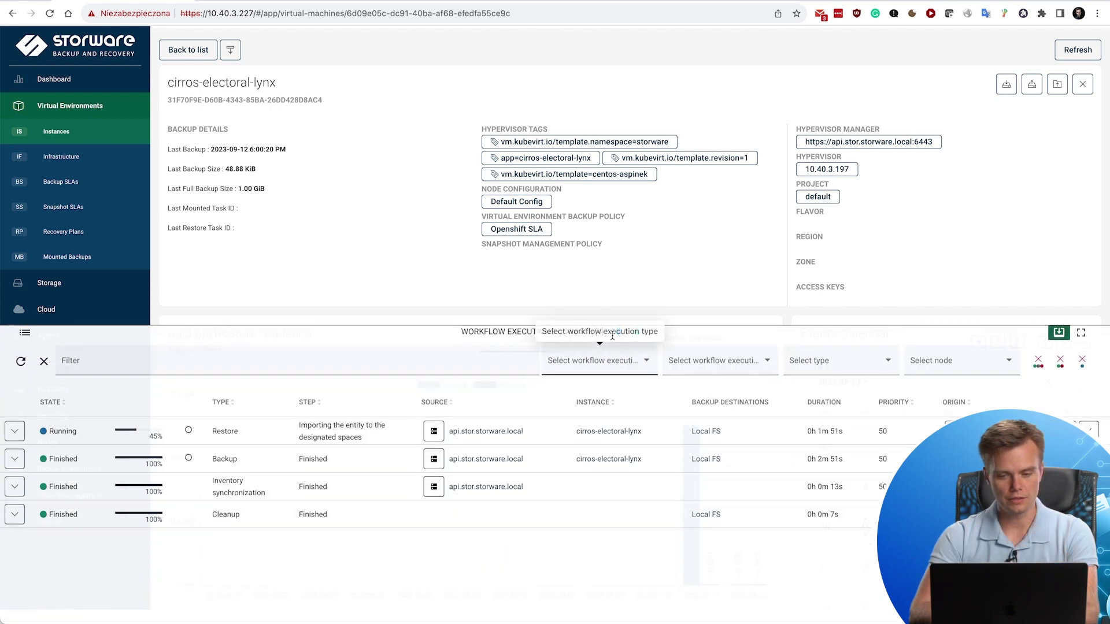
{"action": "left_click", "coordinate": [613, 335]}
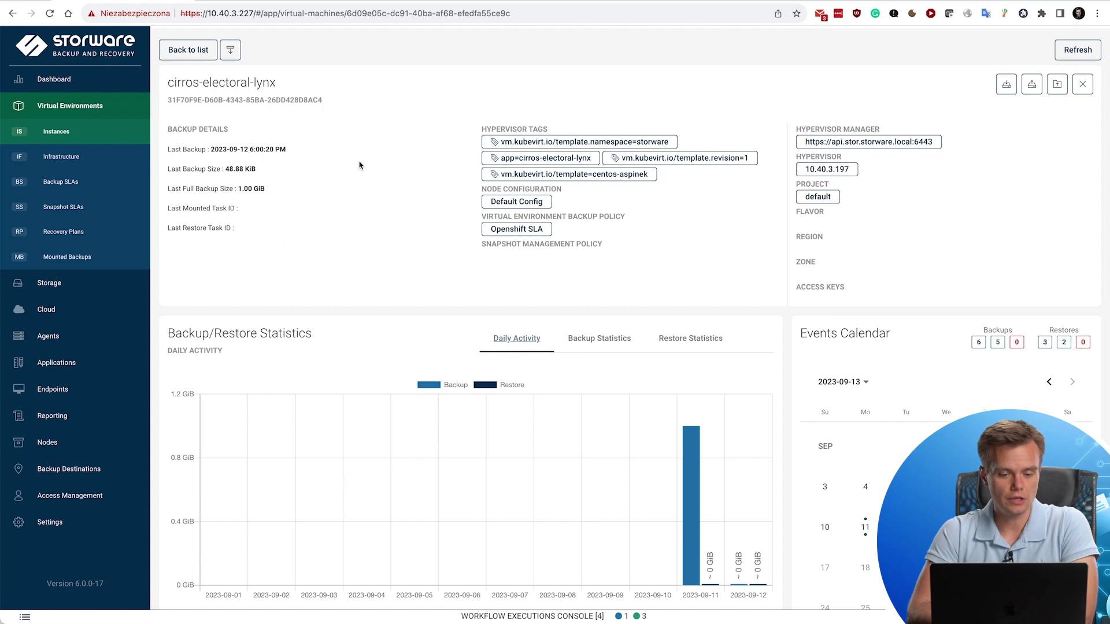
{"action": "scroll", "coordinate": [359, 166], "scroll_direction": "down", "scroll_amount": 5}
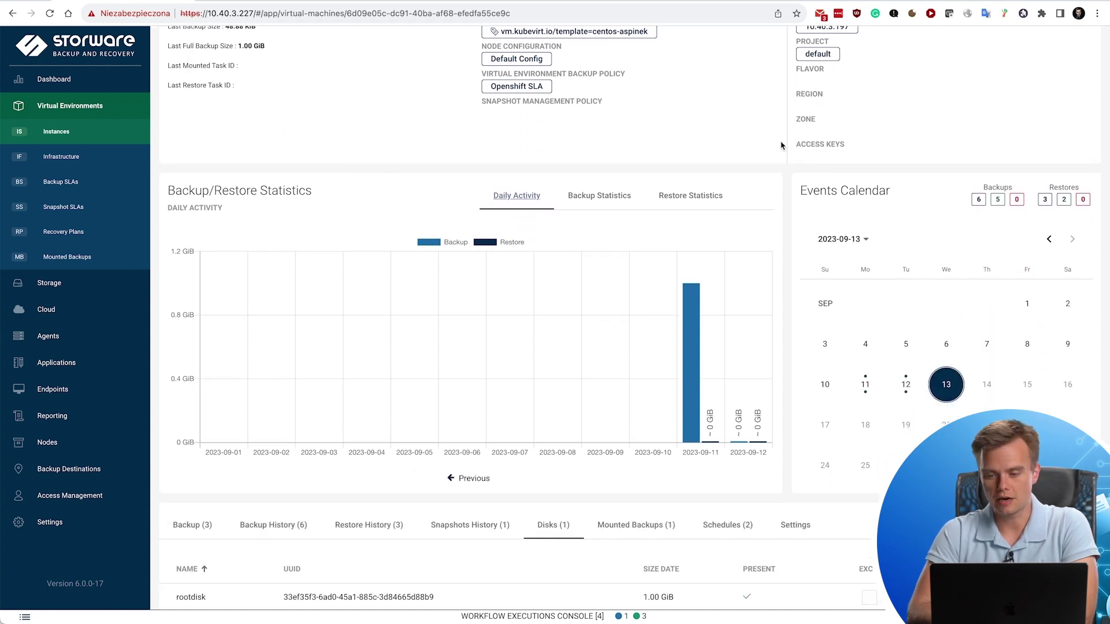
{"action": "scroll", "coordinate": [782, 143], "scroll_direction": "down", "scroll_amount": 2}
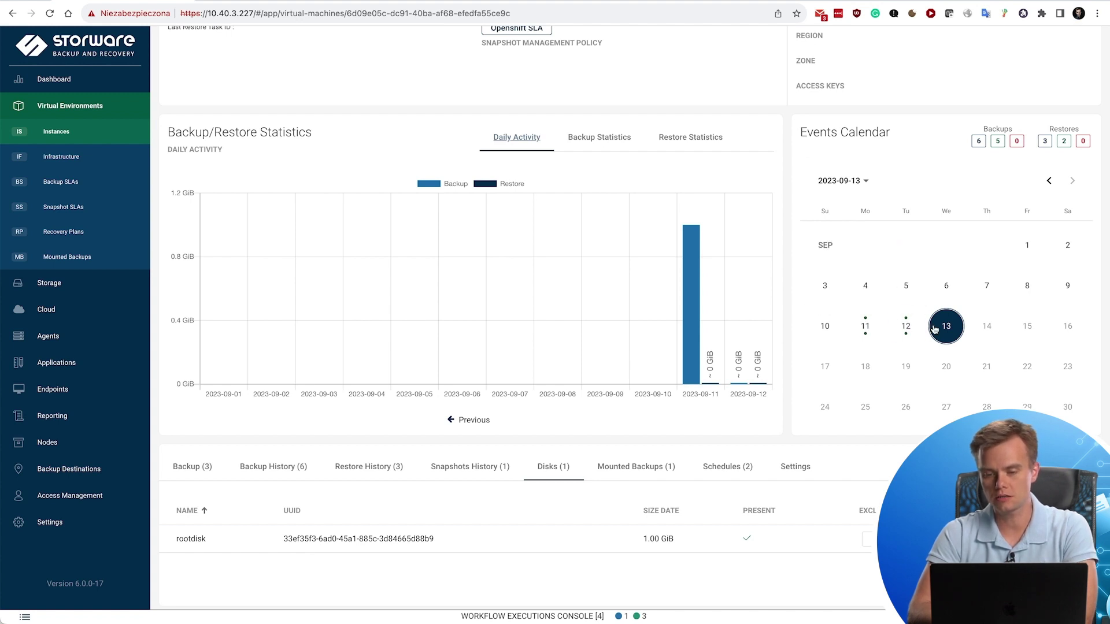
{"action": "left_click", "coordinate": [865, 326]}
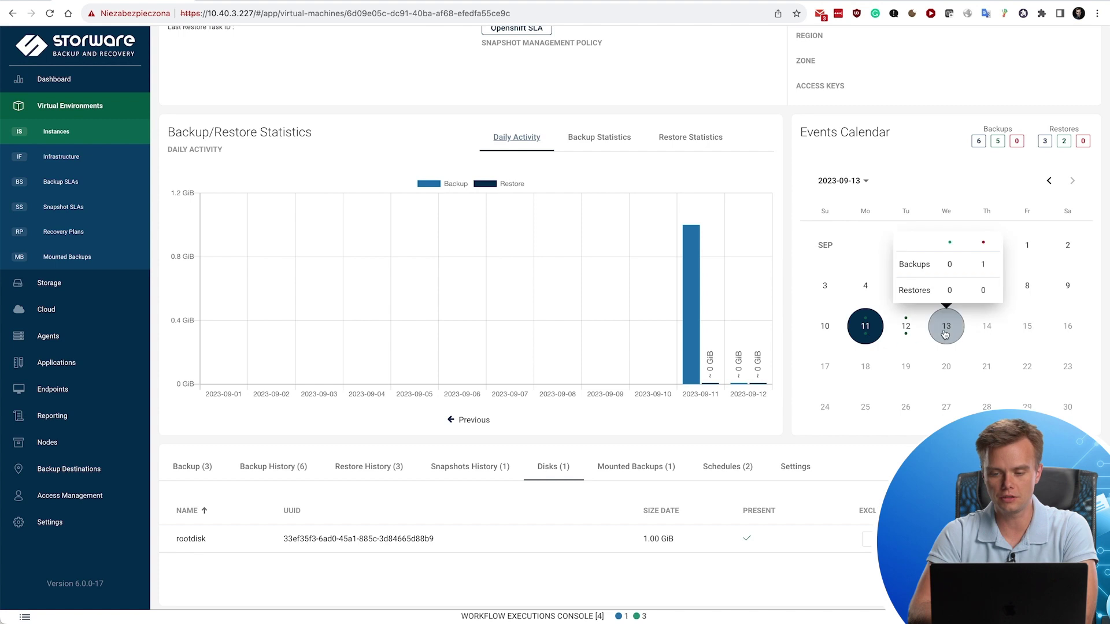
{"action": "left_click", "coordinate": [945, 326]}
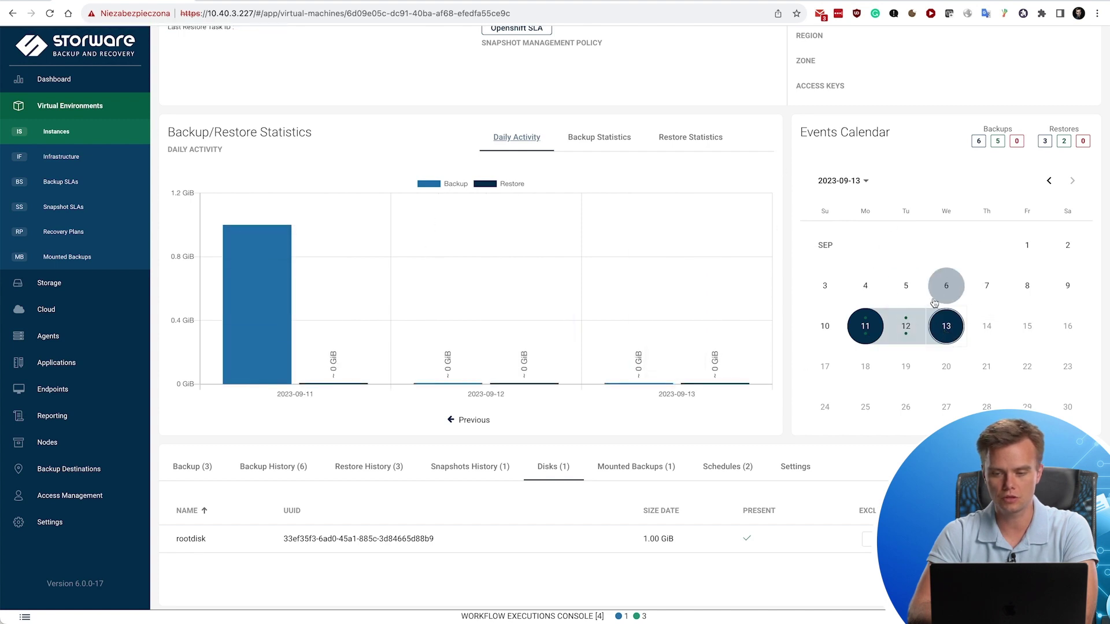
{"action": "left_click", "coordinate": [861, 333]}
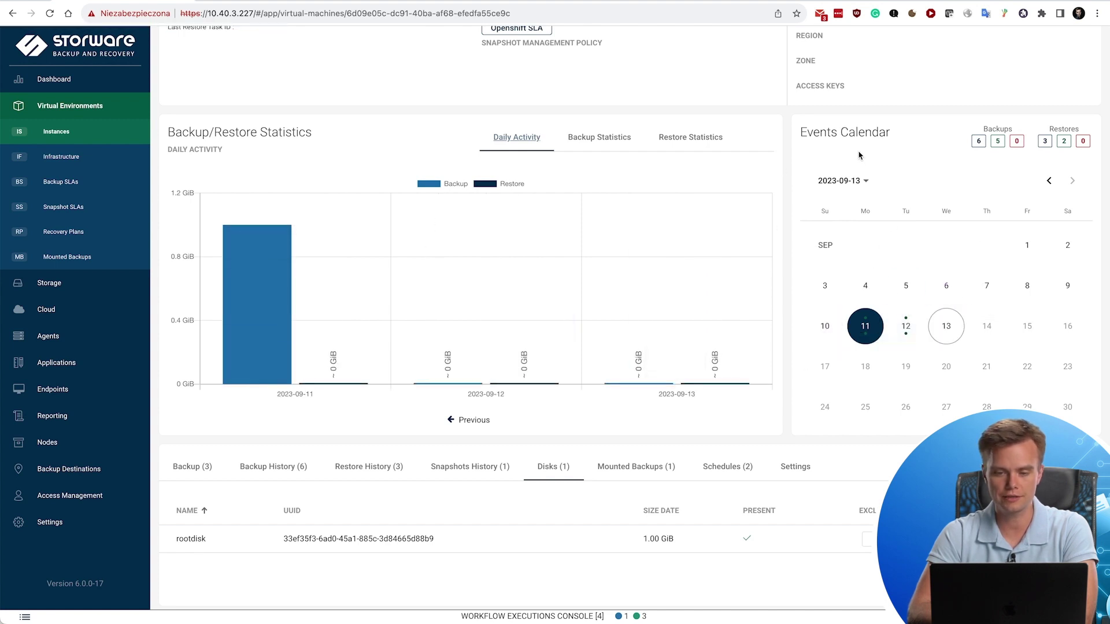
Review the Backup Time chart, then show the Restore Time chart of the four restores.
{"action": "left_click", "coordinate": [579, 136]}
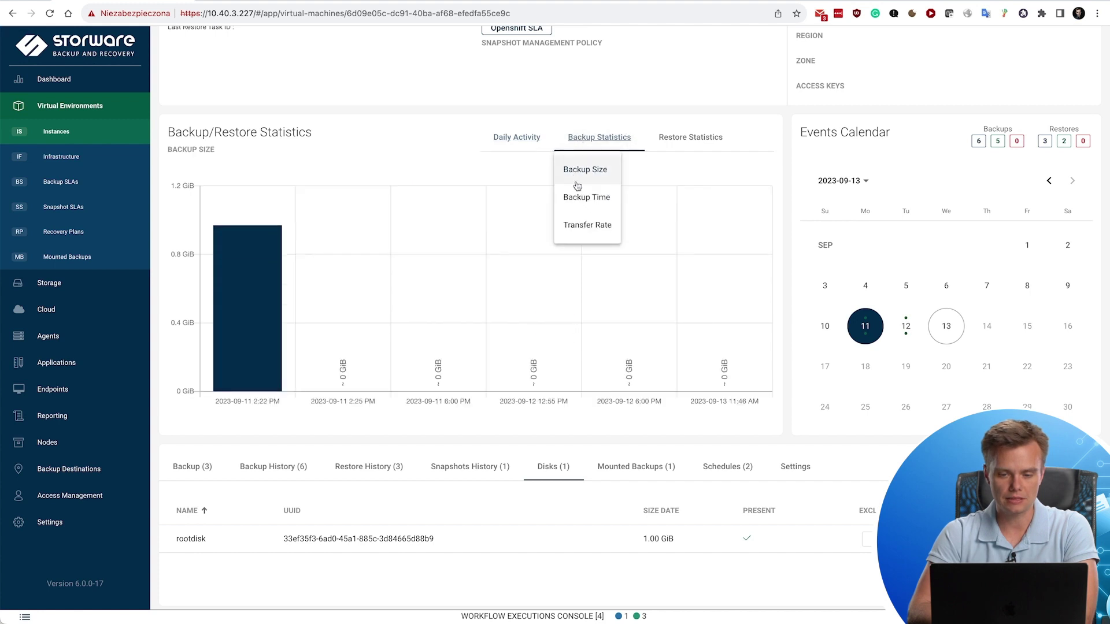
{"action": "left_click", "coordinate": [576, 207]}
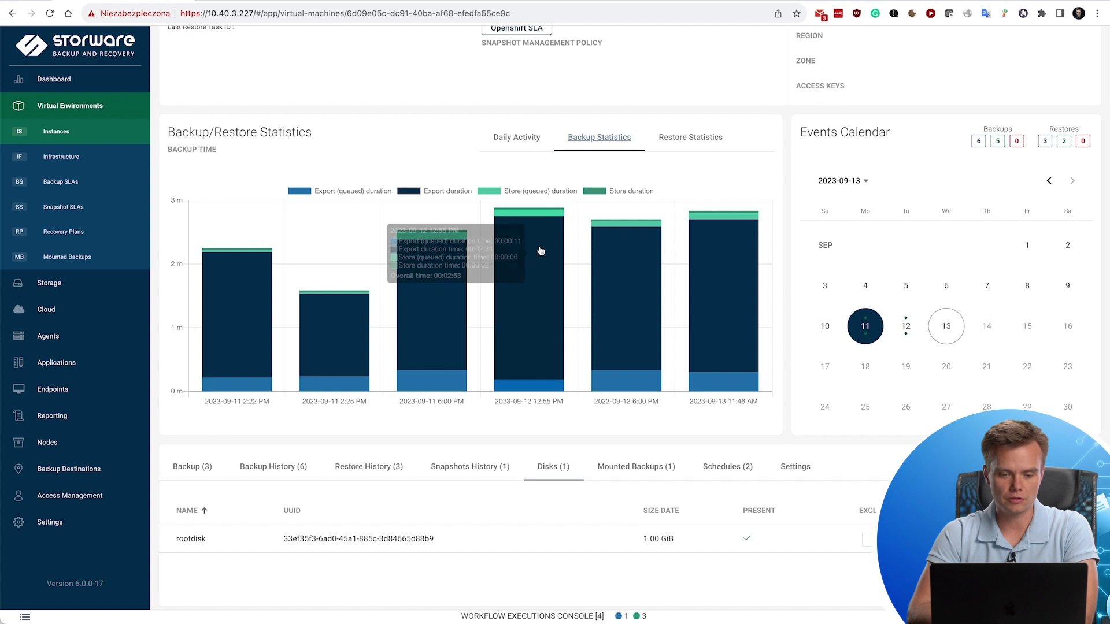
{"action": "left_click", "coordinate": [691, 140]}
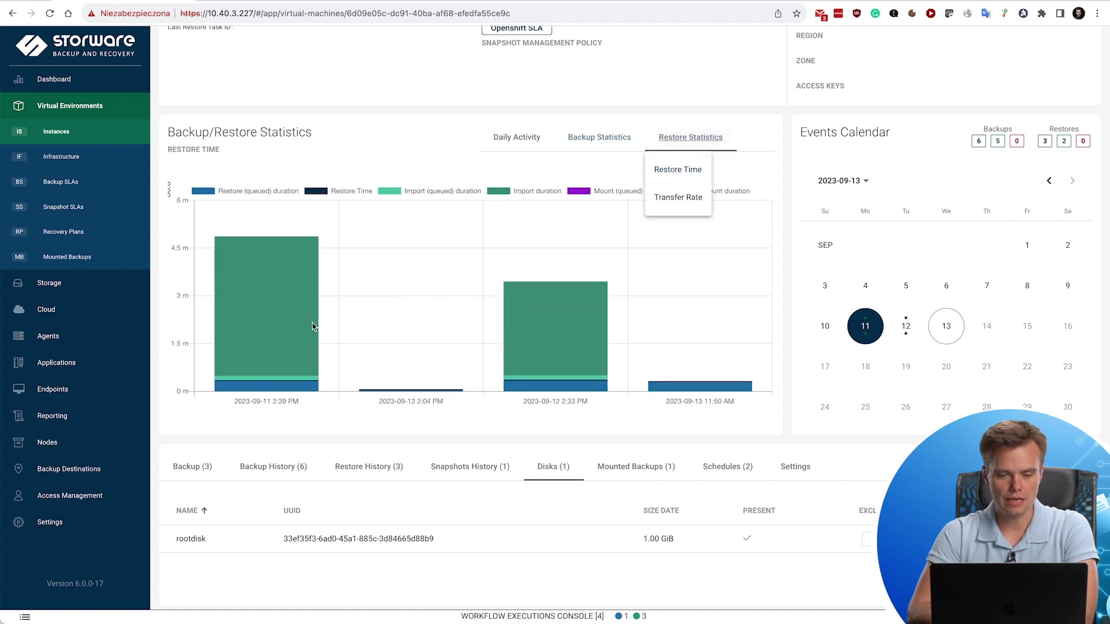
{"action": "left_click", "coordinate": [563, 168]}
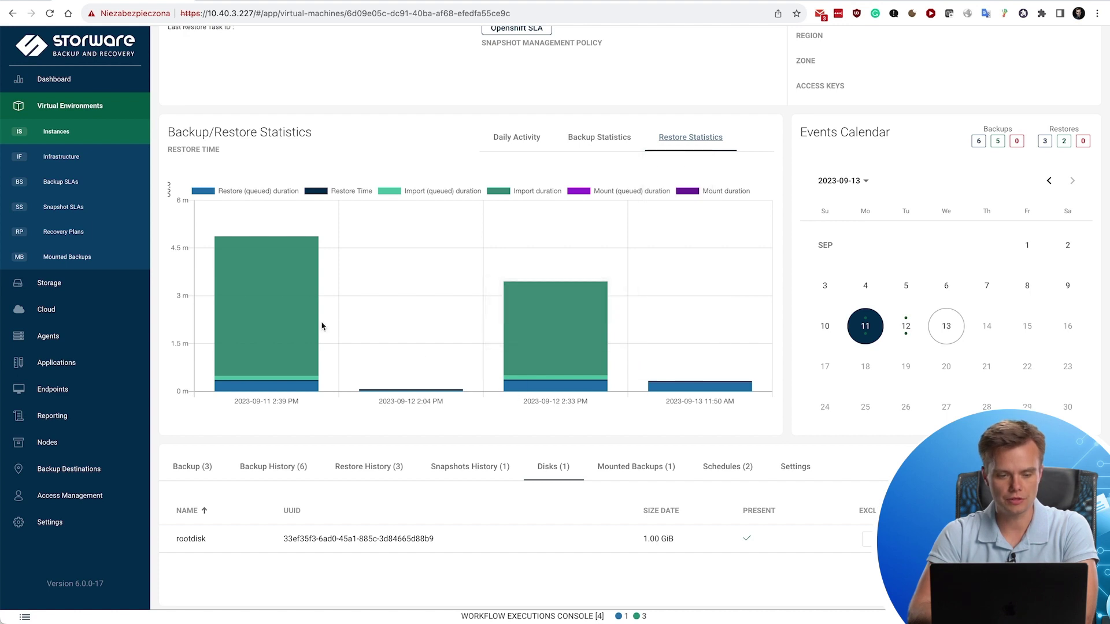
{"action": "mouse_move", "coordinate": [282, 315]}
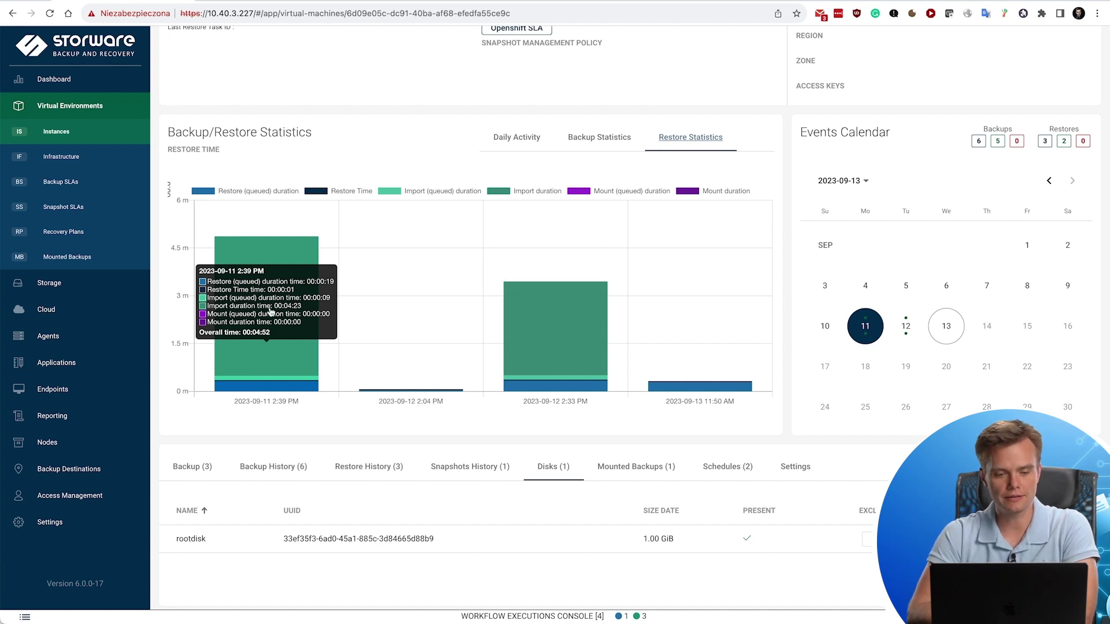
{"action": "mouse_move", "coordinate": [578, 289]}
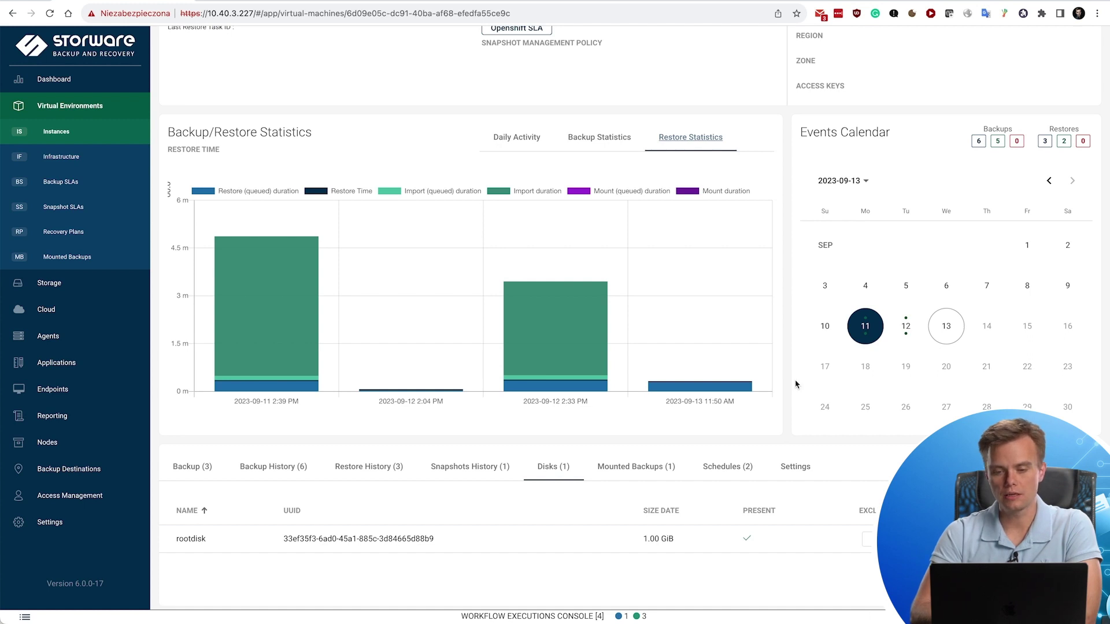
{"action": "scroll", "coordinate": [745, 223], "scroll_direction": "up", "scroll_amount": 4}
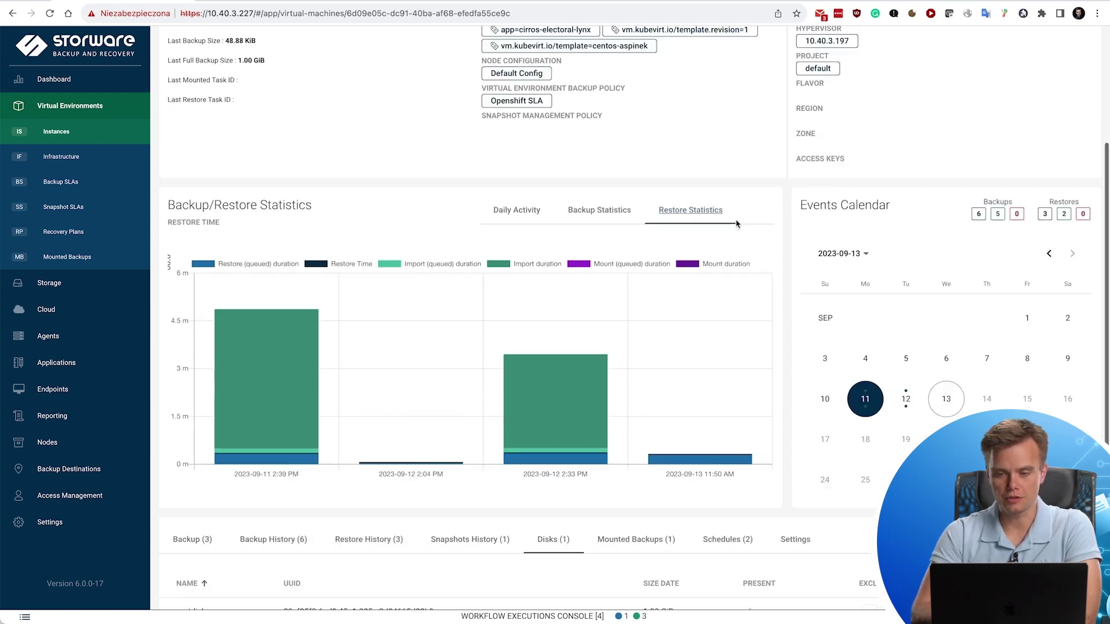
{"action": "scroll", "coordinate": [797, 174], "scroll_direction": "up", "scroll_amount": 2}
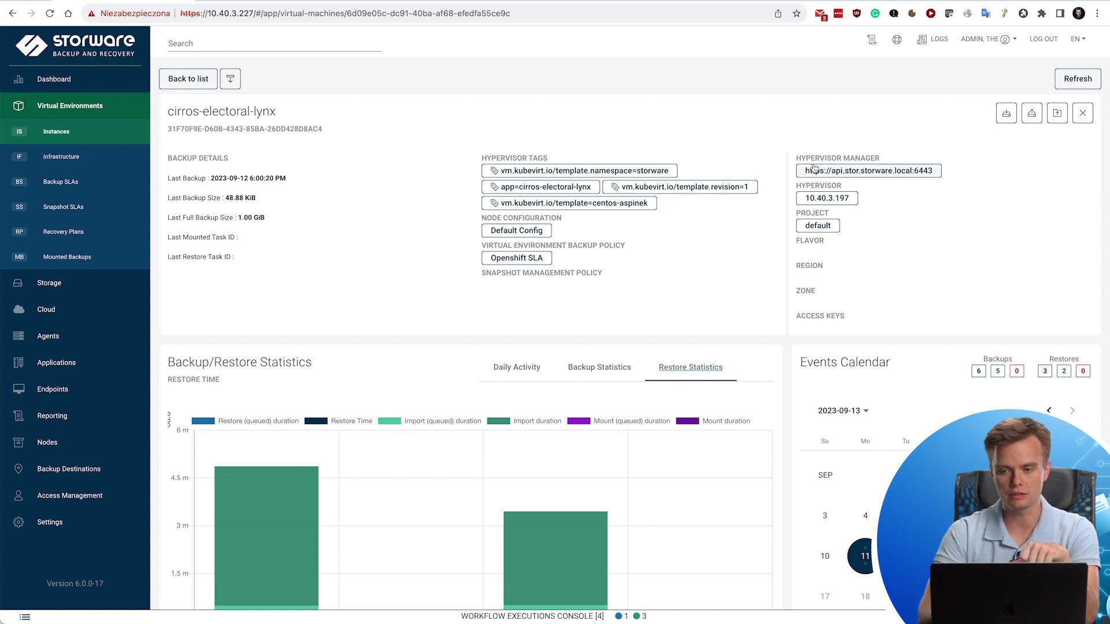
{"action": "left_click", "coordinate": [1057, 116]}
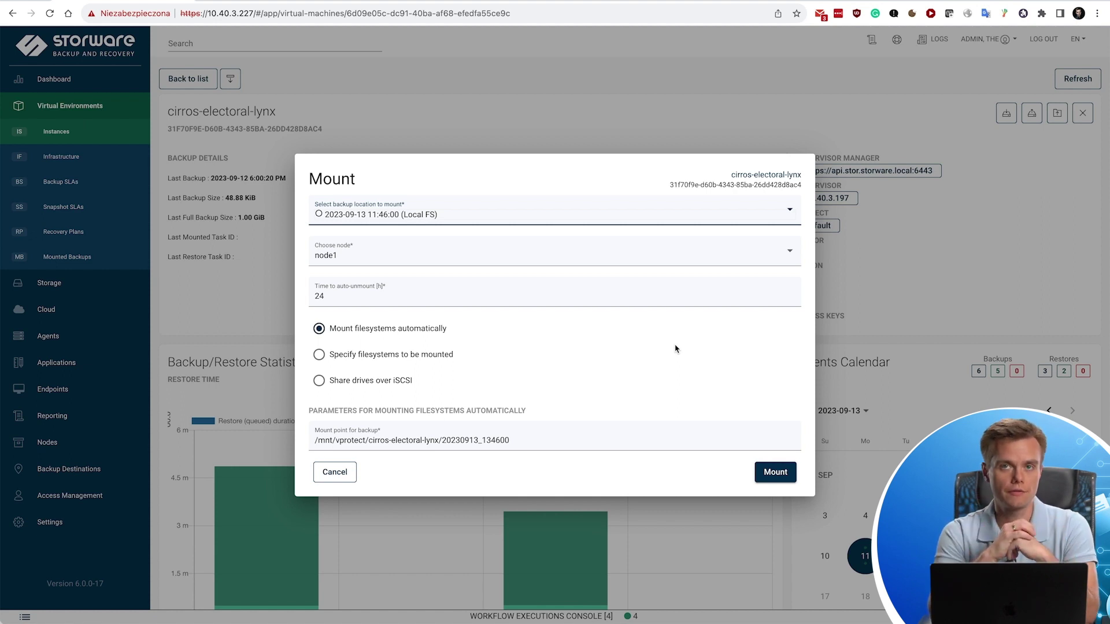
Open the mounted backup from the Mounted Backups list and browse its file system.
{"action": "left_click", "coordinate": [334, 474]}
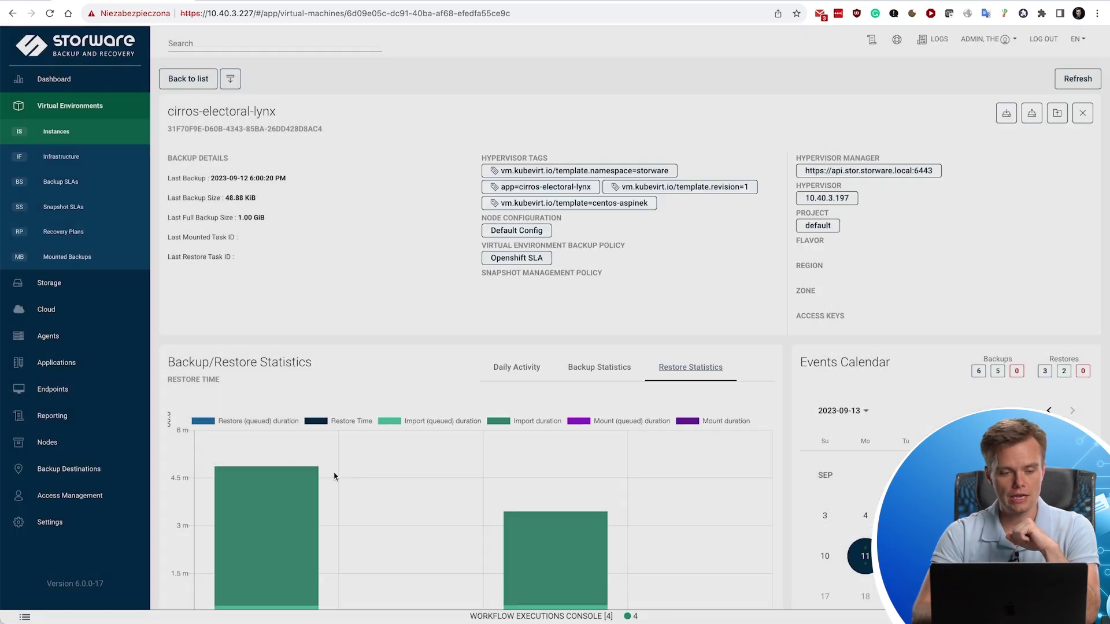
{"action": "left_click", "coordinate": [96, 255]}
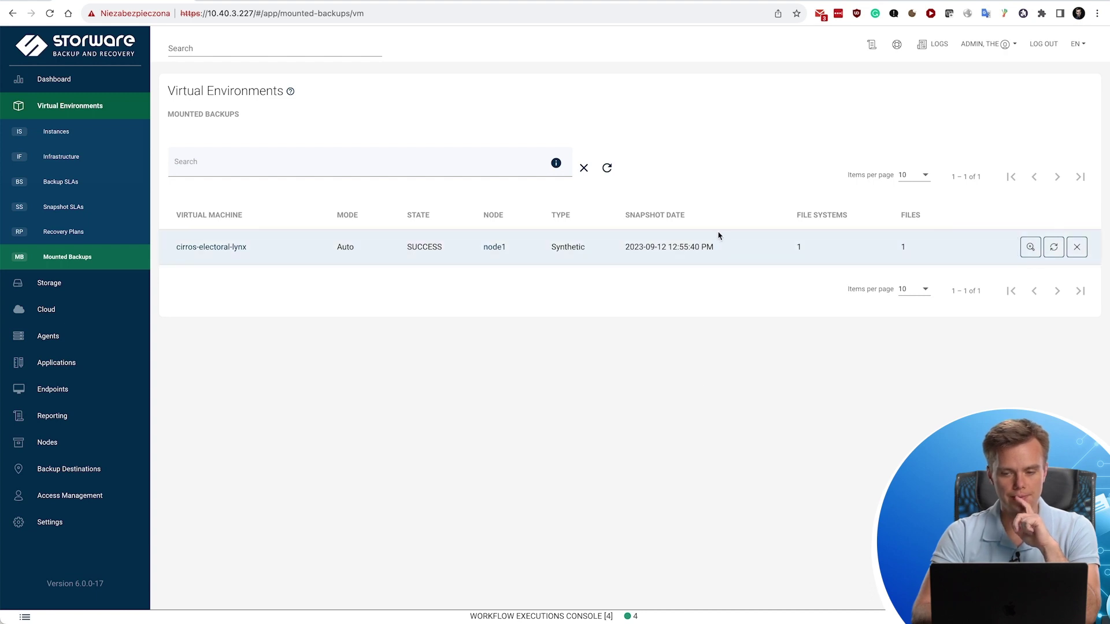
{"action": "left_click", "coordinate": [1031, 248]}
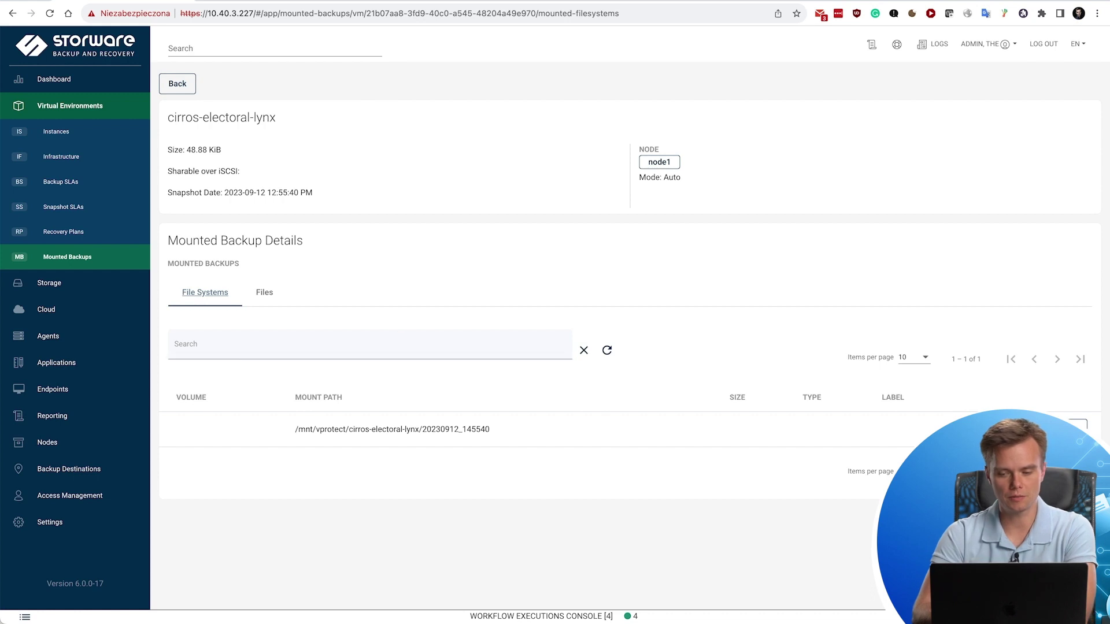
{"action": "left_click", "coordinate": [1083, 423]}
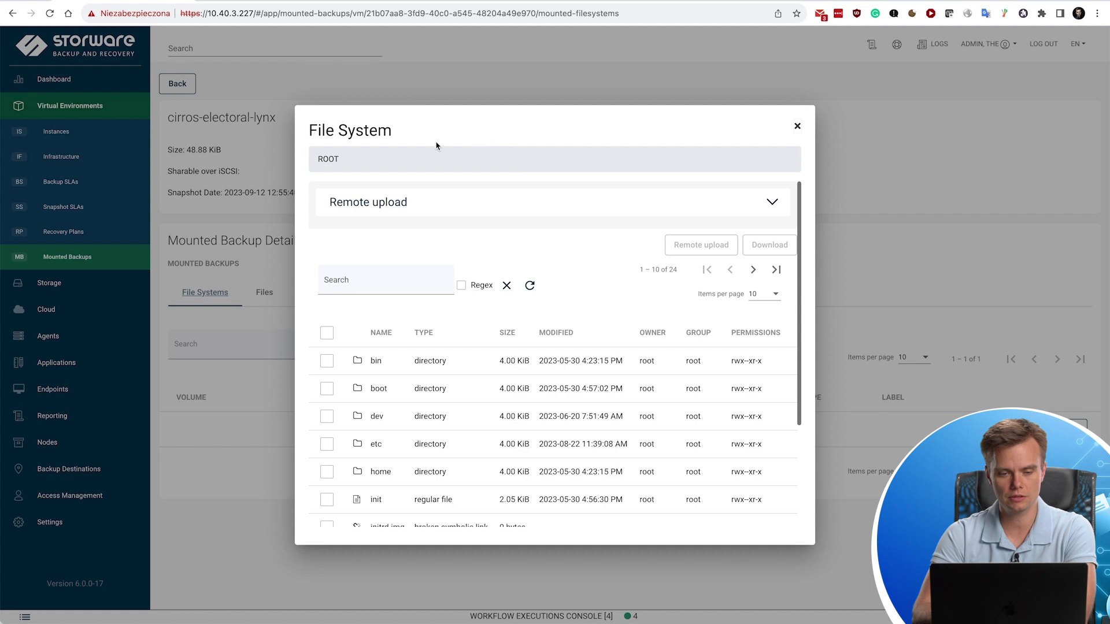
{"action": "scroll", "coordinate": [489, 379], "scroll_direction": "down", "scroll_amount": 3}
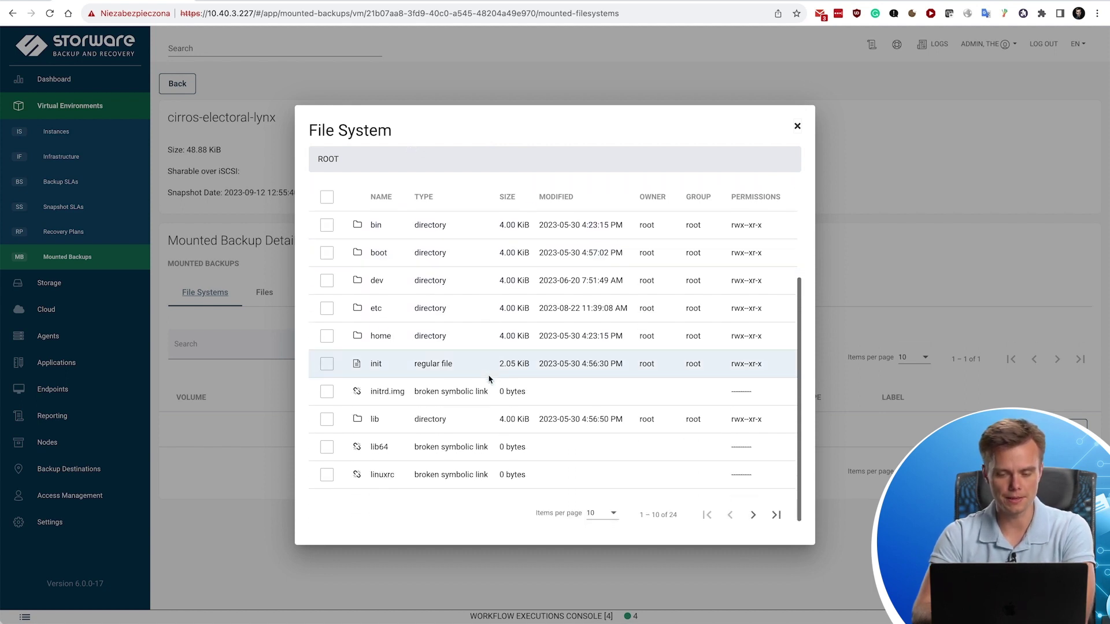
{"action": "scroll", "coordinate": [488, 379], "scroll_direction": "up", "scroll_amount": 1}
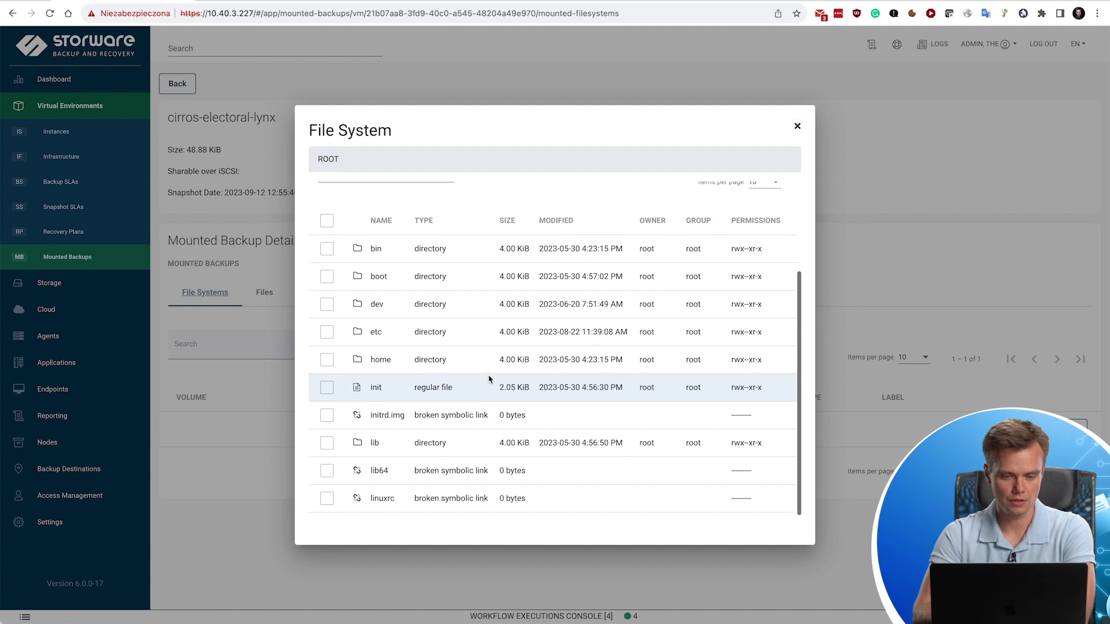
In the etc folder, search 'fst' and download the fstab file.
{"action": "left_click", "coordinate": [373, 333]}
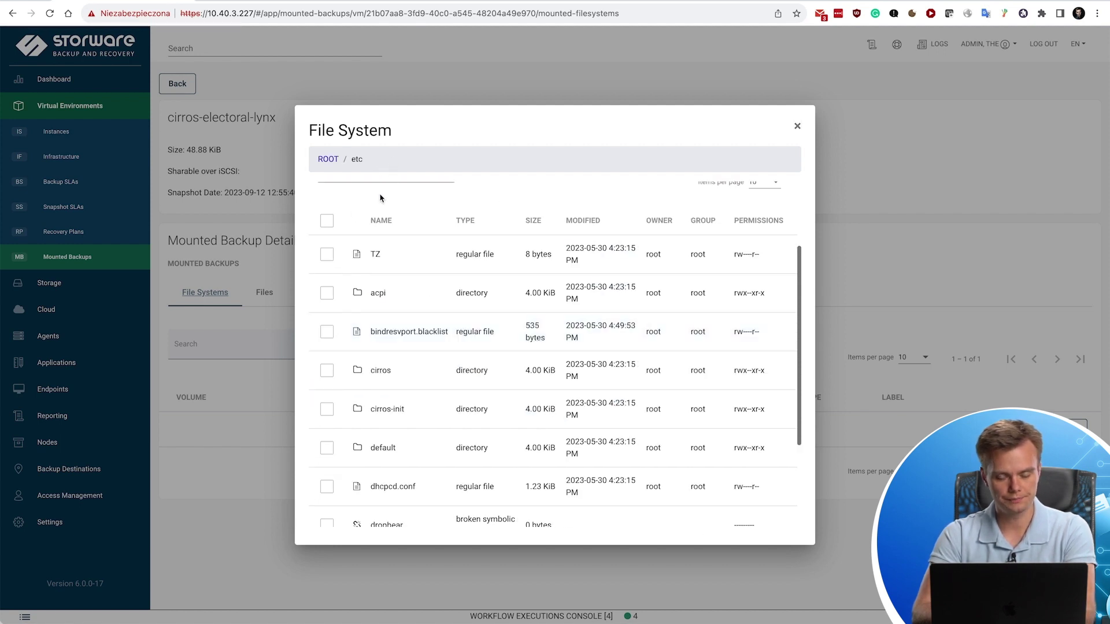
{"action": "scroll", "coordinate": [383, 218], "scroll_direction": "up", "scroll_amount": 3}
{"action": "left_click", "coordinate": [346, 286]}
{"action": "type", "text": "fst"}
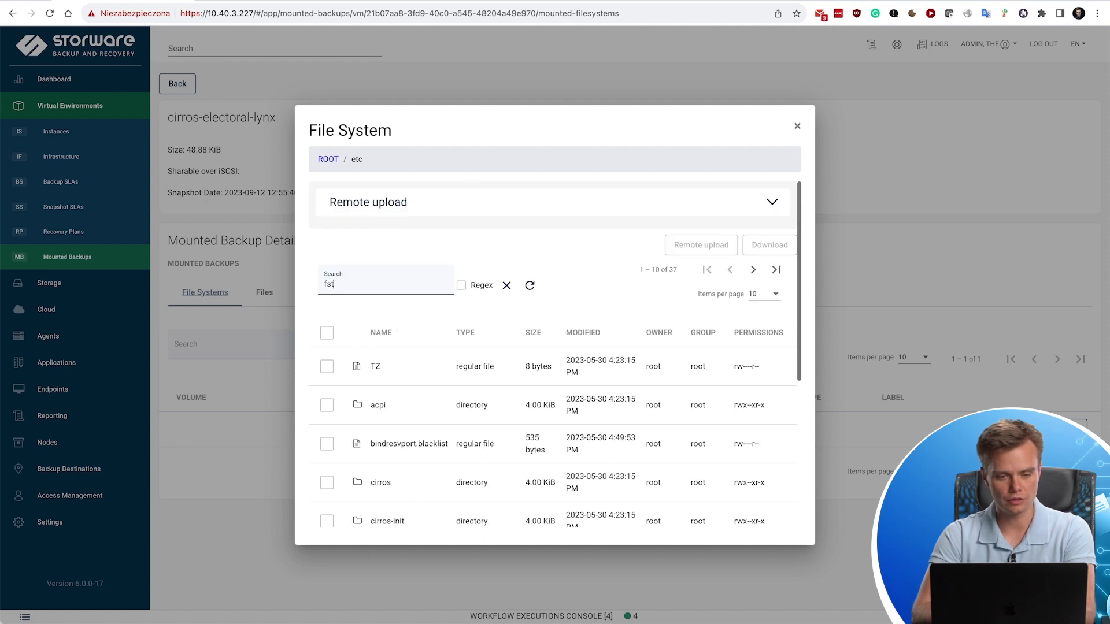
{"action": "left_click", "coordinate": [322, 417]}
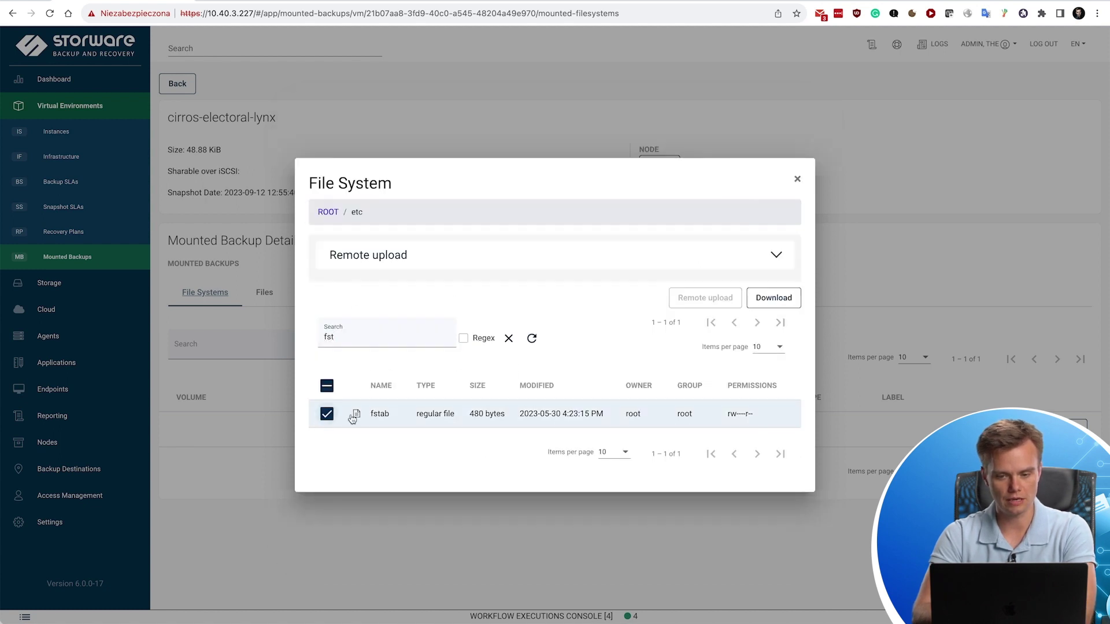
{"action": "left_click", "coordinate": [772, 301]}
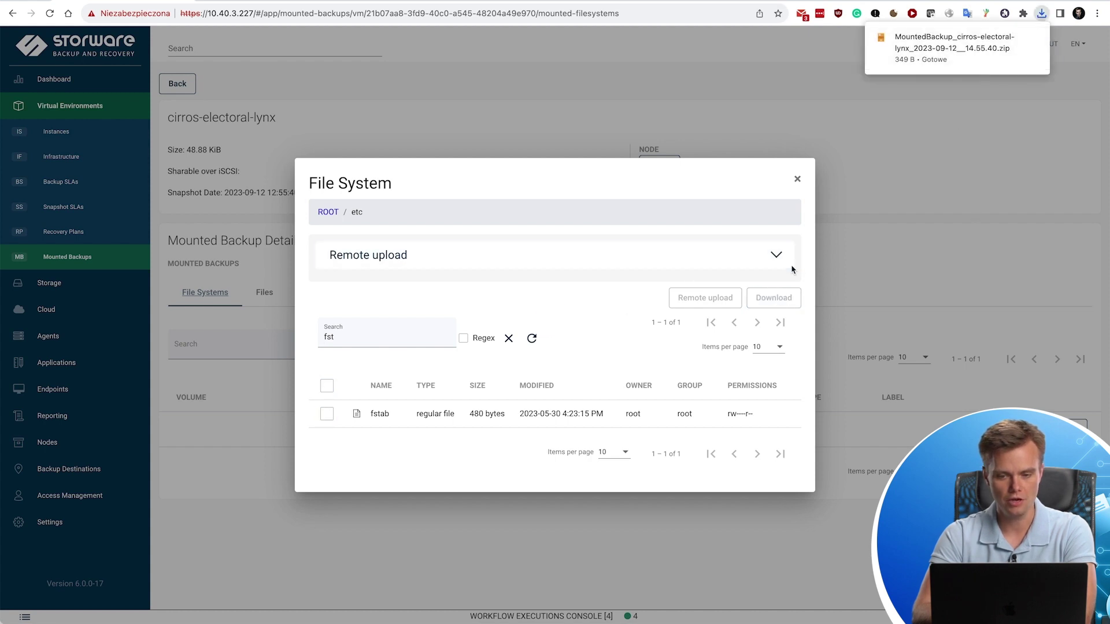
Review the Remote upload options, keeping SSH as the command type.
{"action": "left_click", "coordinate": [776, 256]}
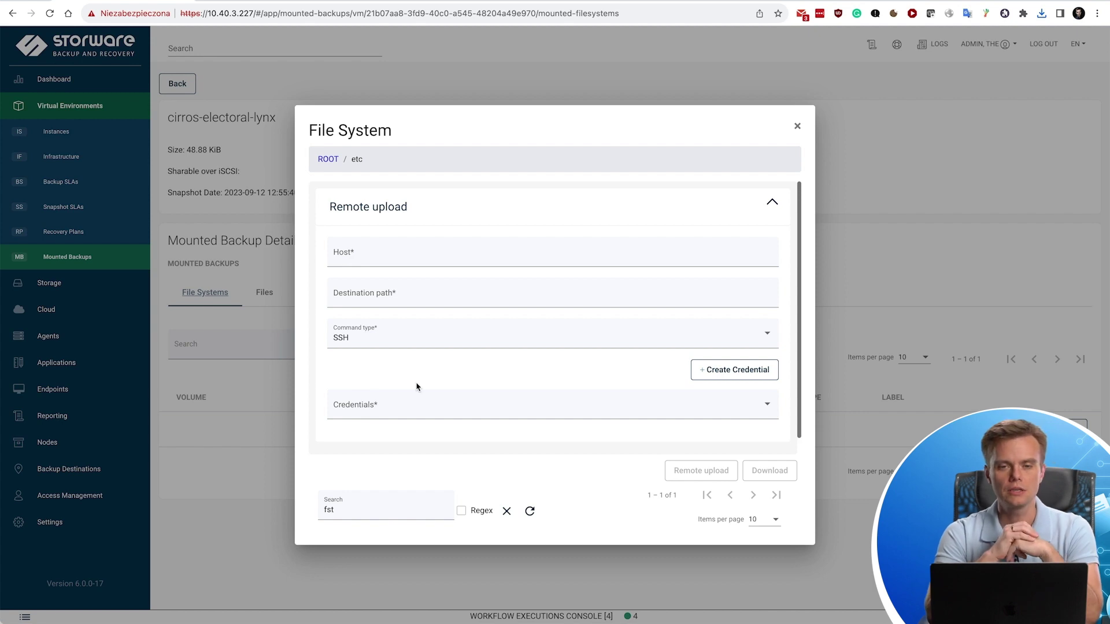
{"action": "left_click", "coordinate": [372, 353]}
{"action": "left_click", "coordinate": [372, 349]}
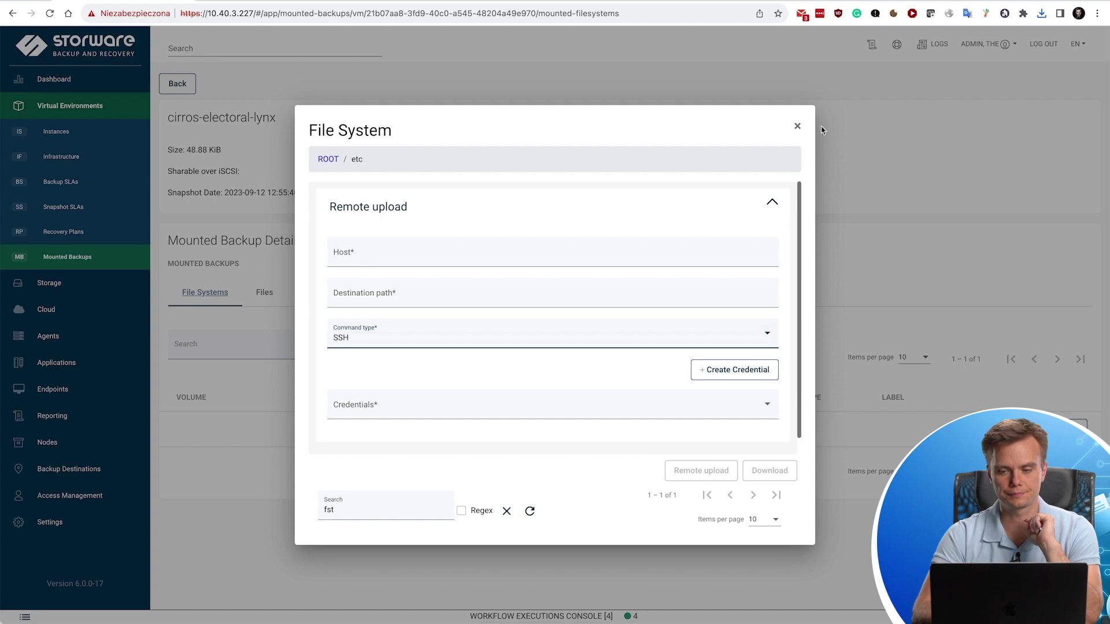
Close the file browser and view finished jobs in the workflow executions console.
{"action": "left_click", "coordinate": [797, 126]}
{"action": "left_click", "coordinate": [635, 615]}
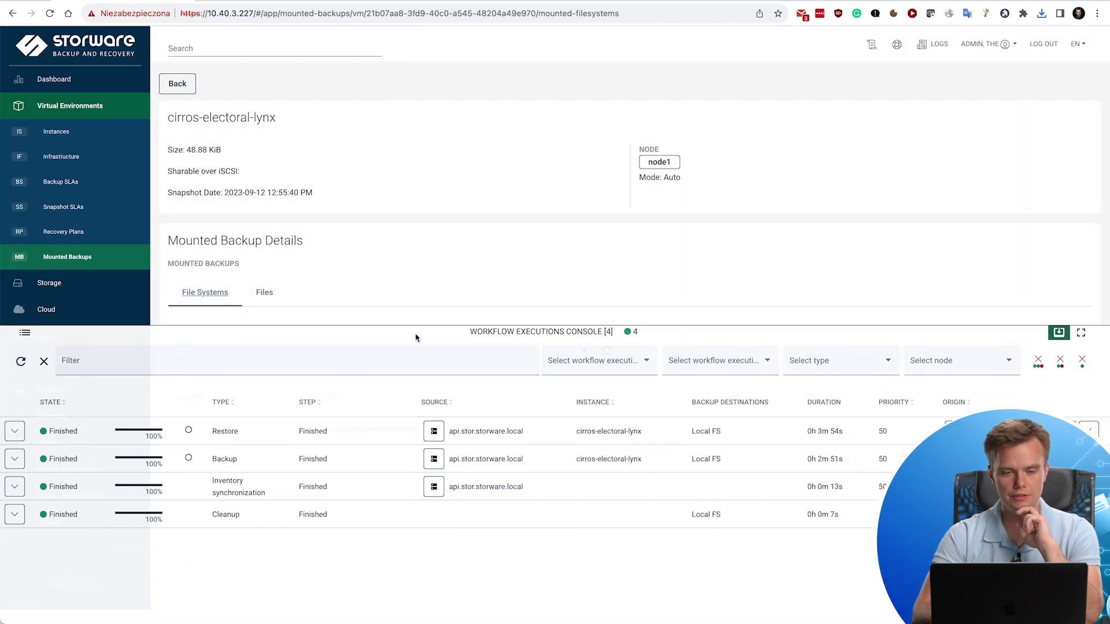
{"action": "left_click", "coordinate": [417, 330]}
Start cirros-electoral-lynx-restore2 in OpenShift and return to the VirtualMachines list.
{"action": "key", "text": "ctrl+Tab"}
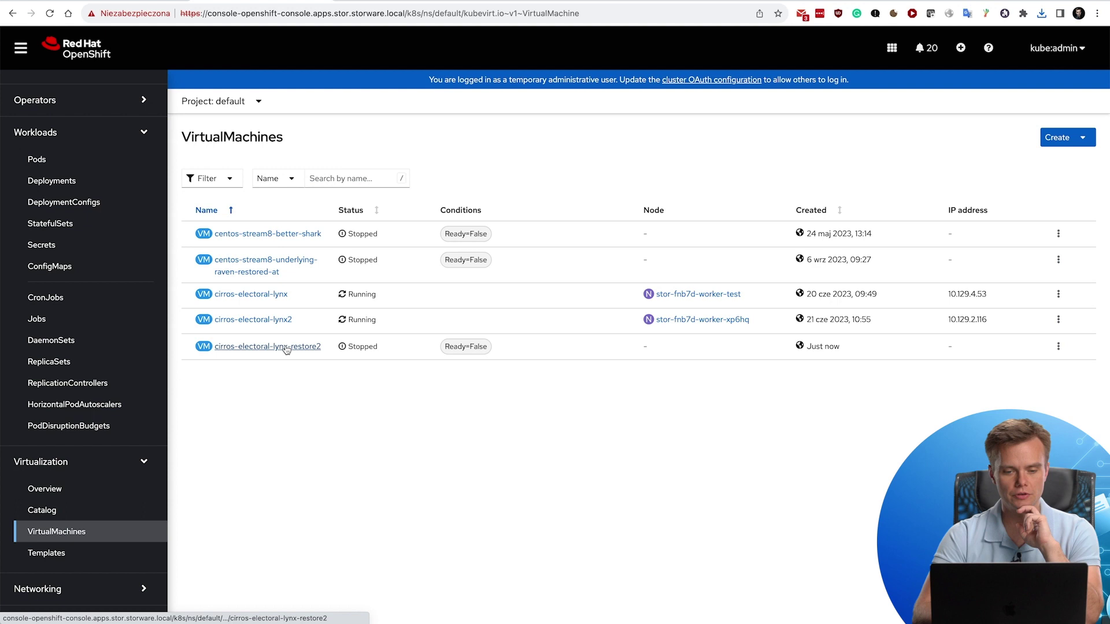
{"action": "left_click_drag", "start_coordinate": [859, 354], "coordinate": [803, 354]}
{"action": "left_click", "coordinate": [460, 409]}
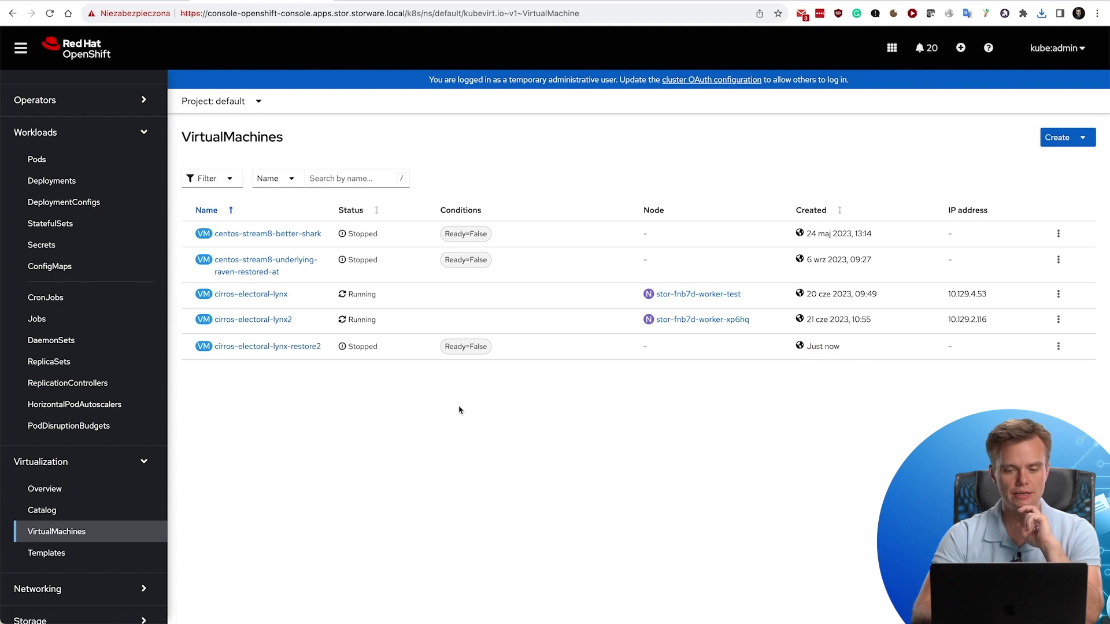
{"action": "left_click", "coordinate": [246, 347]}
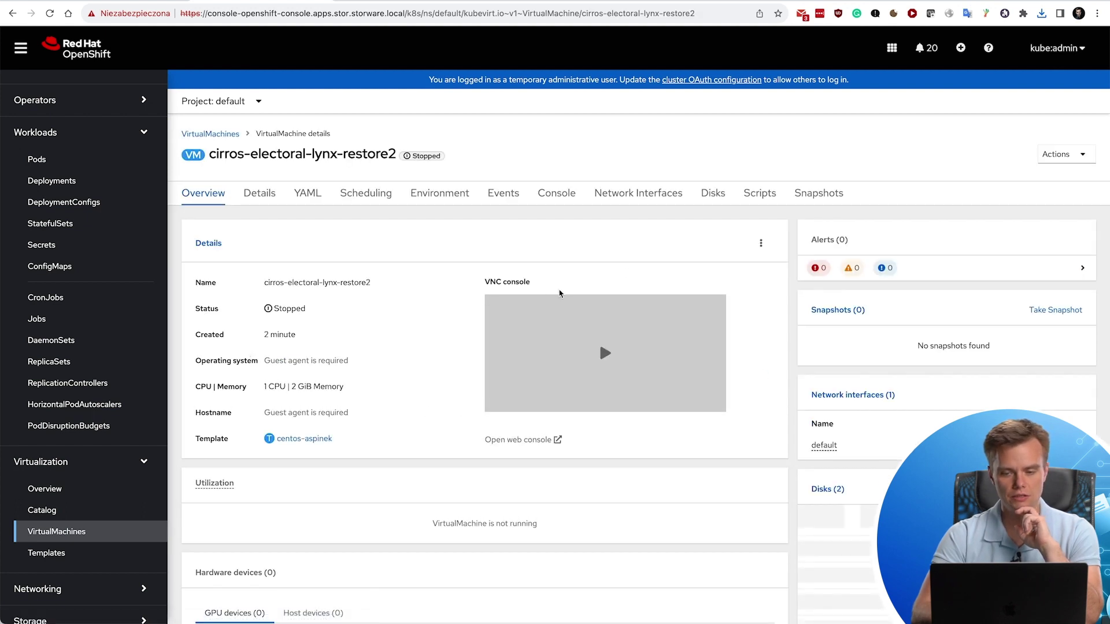
{"action": "left_click", "coordinate": [1067, 162]}
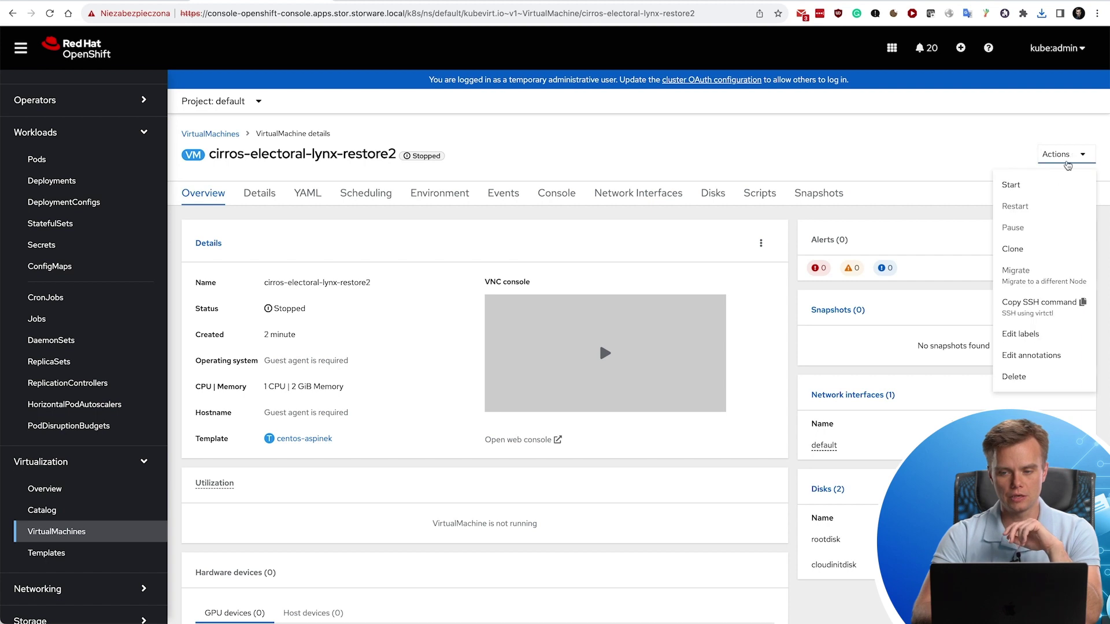
{"action": "left_click", "coordinate": [1036, 186]}
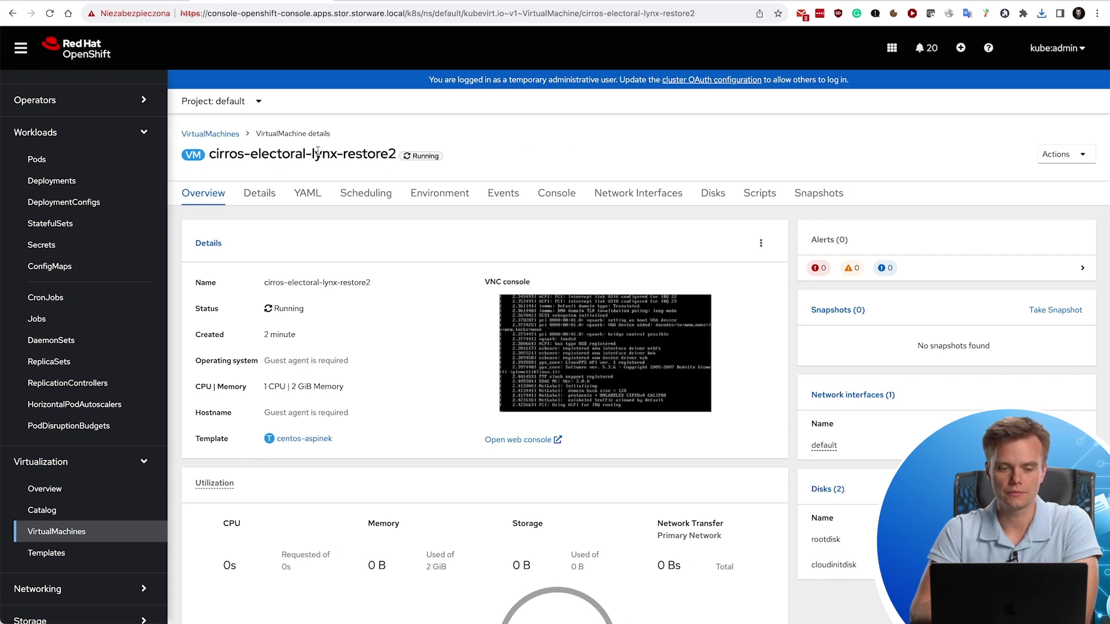
{"action": "left_click", "coordinate": [210, 134]}
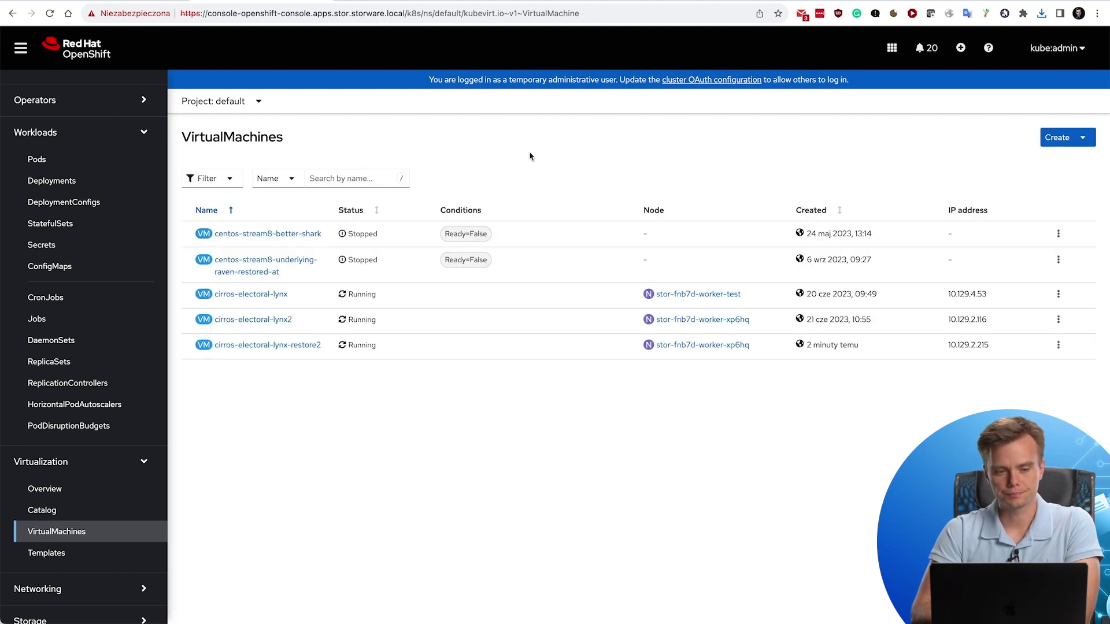
Go to Storware's File System backup destinations and review the destination types available to create.
{"action": "key", "text": "ctrl+Tab"}
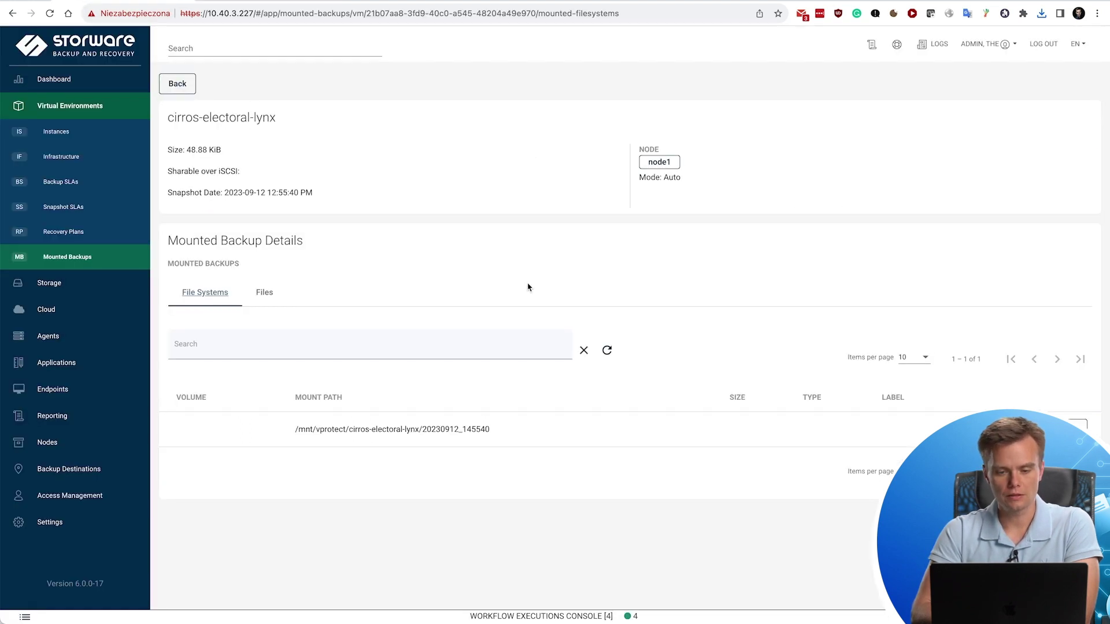
{"action": "left_click", "coordinate": [174, 84]}
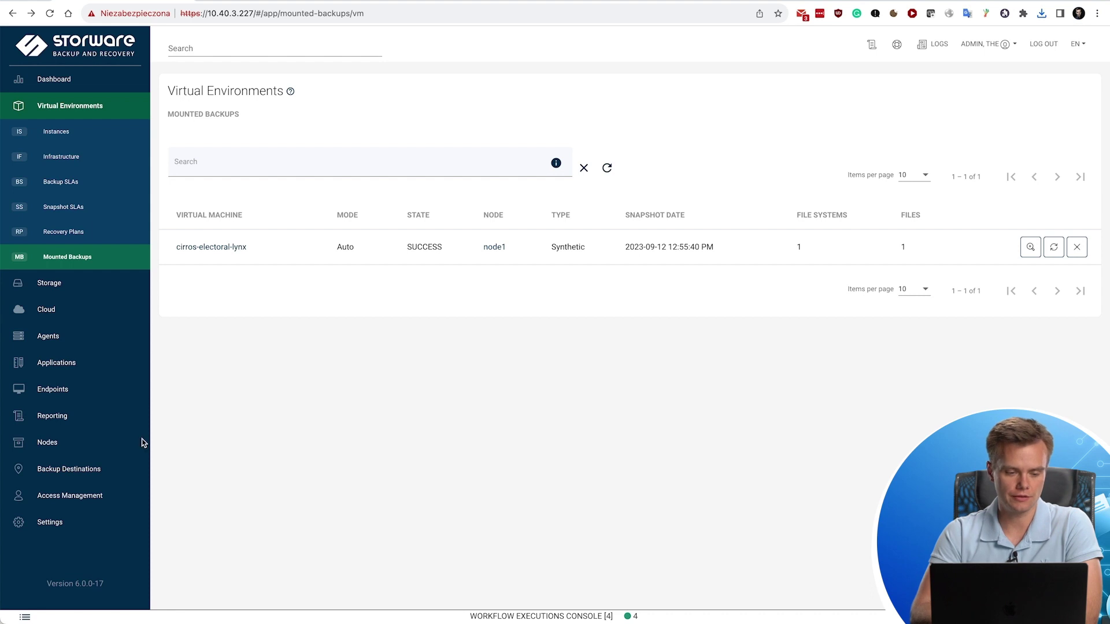
{"action": "left_click", "coordinate": [84, 468]}
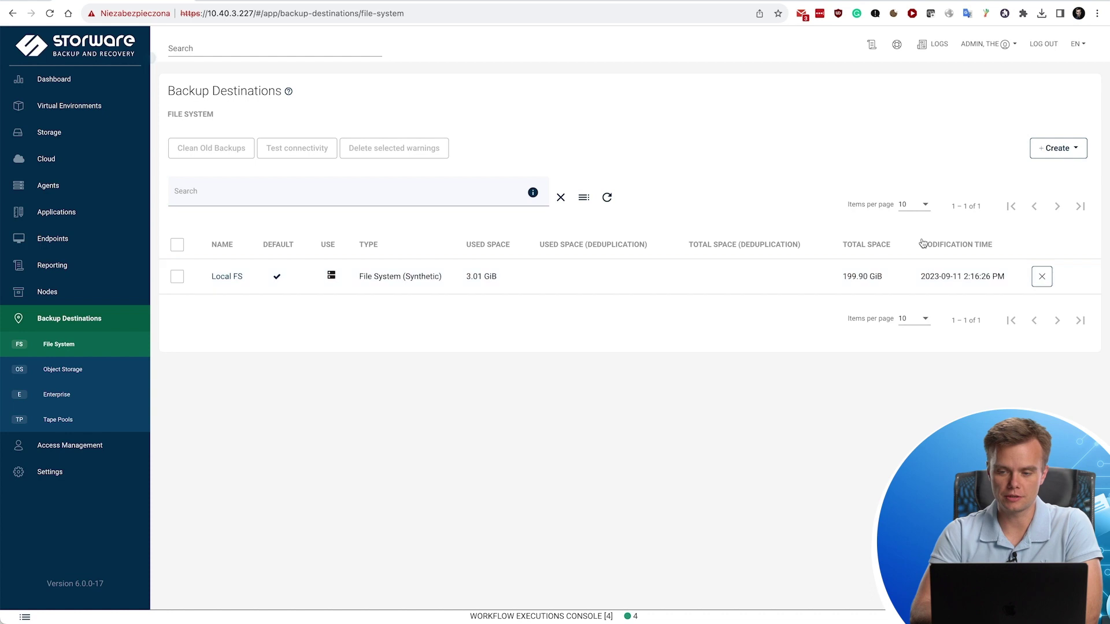
{"action": "left_click", "coordinate": [1055, 149]}
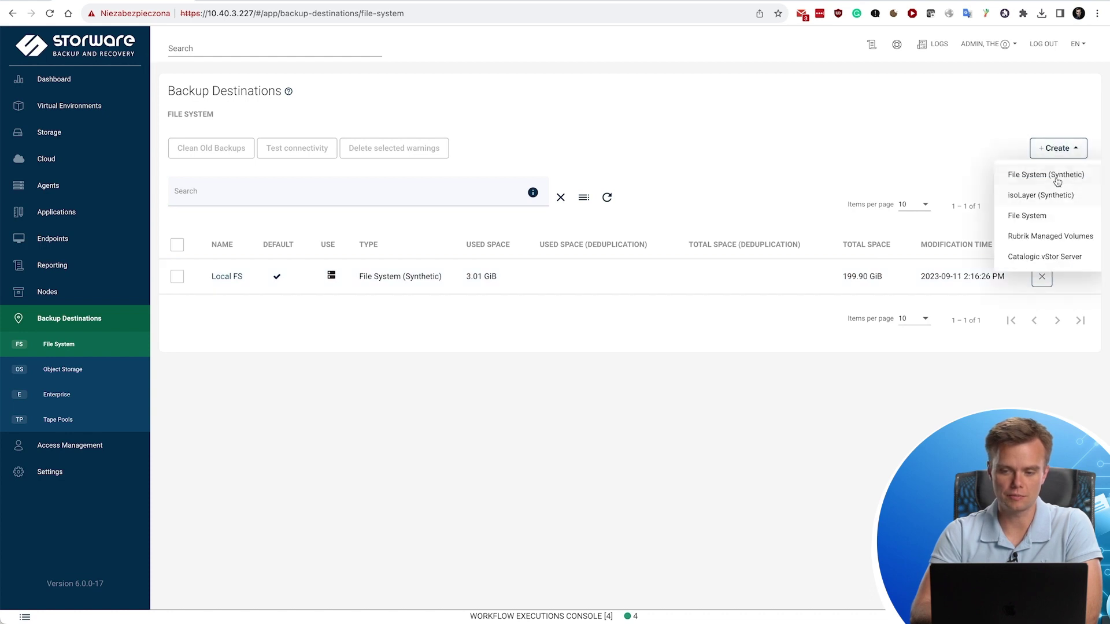
{"action": "left_click", "coordinate": [915, 134]}
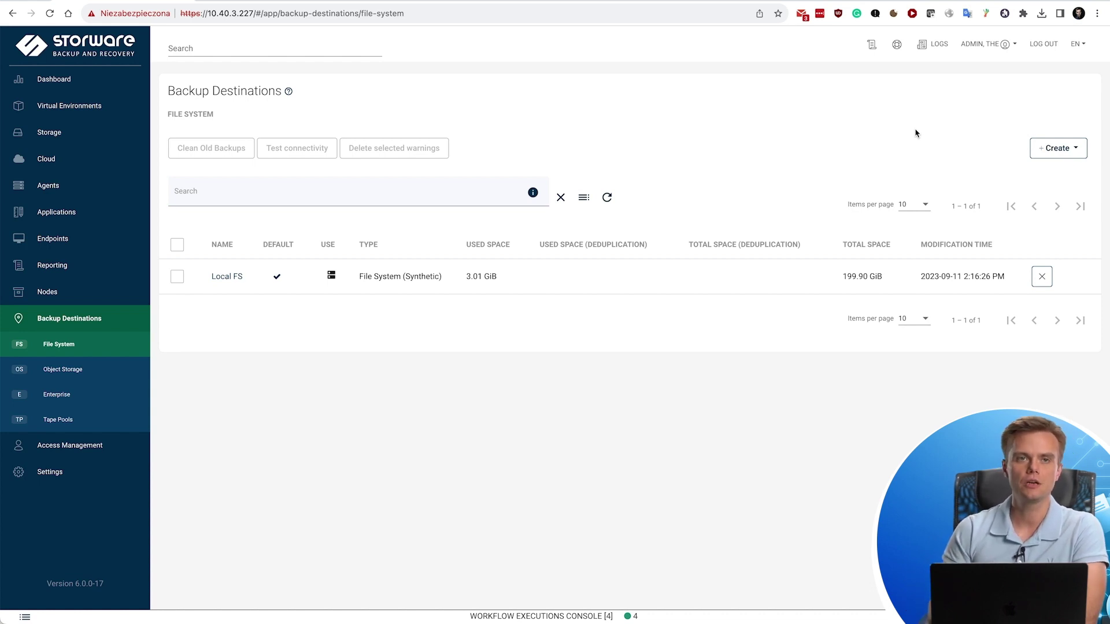
{"action": "left_click", "coordinate": [1040, 153]}
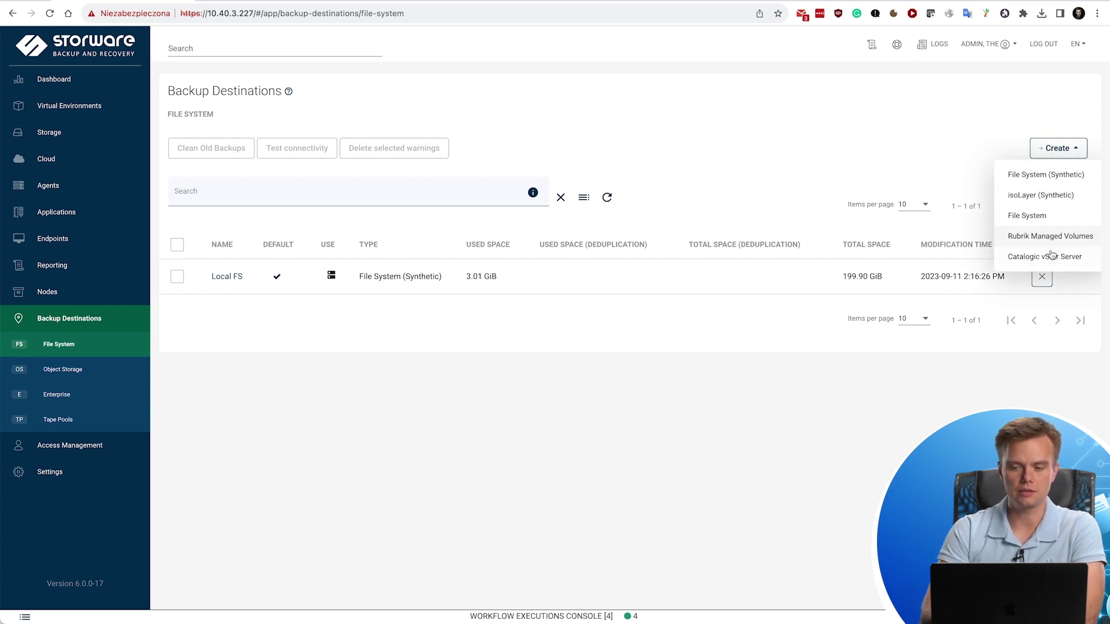
{"action": "left_click", "coordinate": [723, 108]}
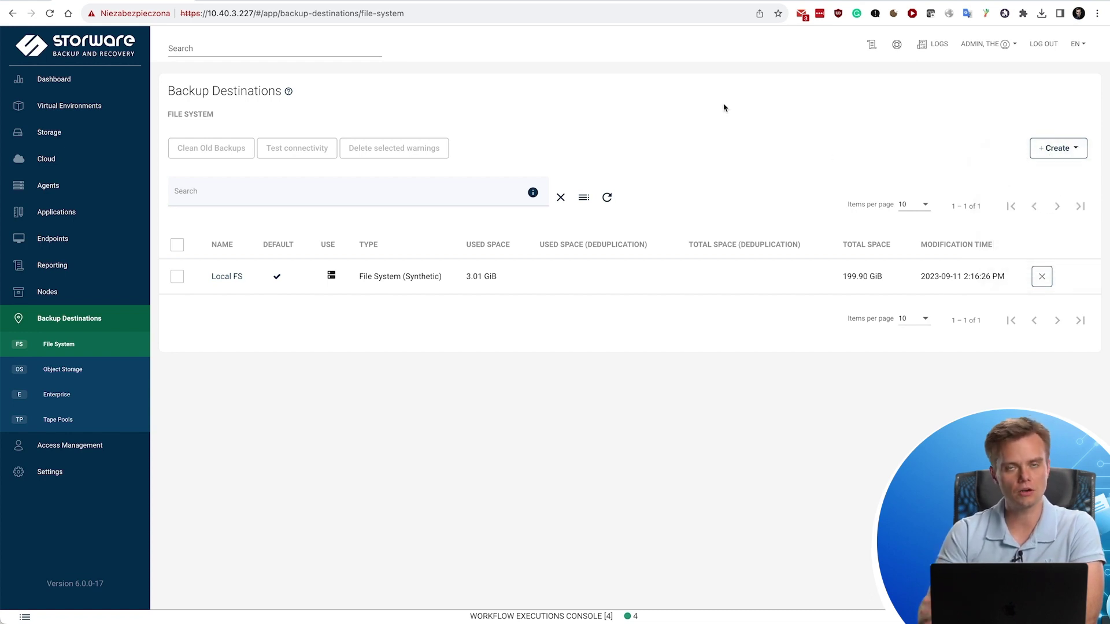
{"action": "left_click", "coordinate": [1042, 154]}
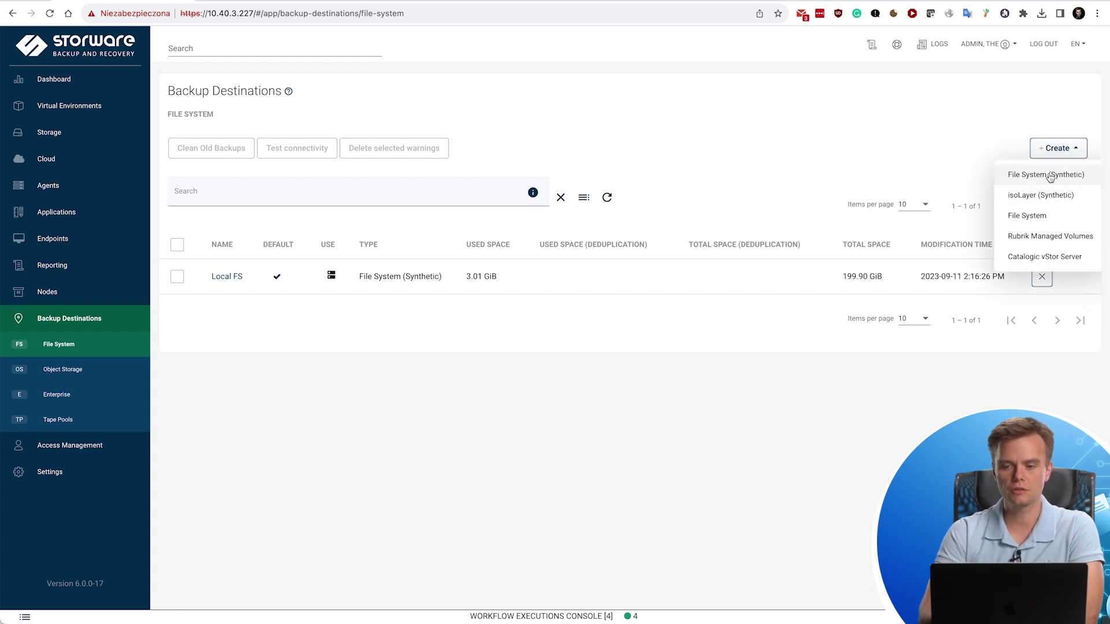
{"action": "left_click", "coordinate": [882, 143]}
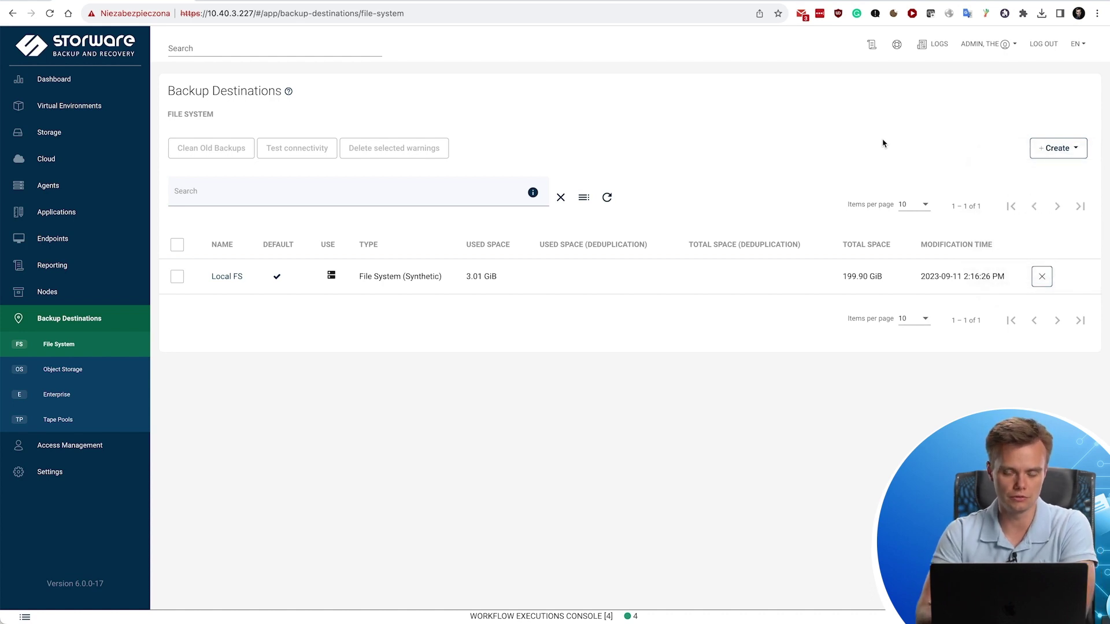
Review the supported Object Storage providers, then open the empty Enterprise destinations page.
{"action": "left_click", "coordinate": [84, 380]}
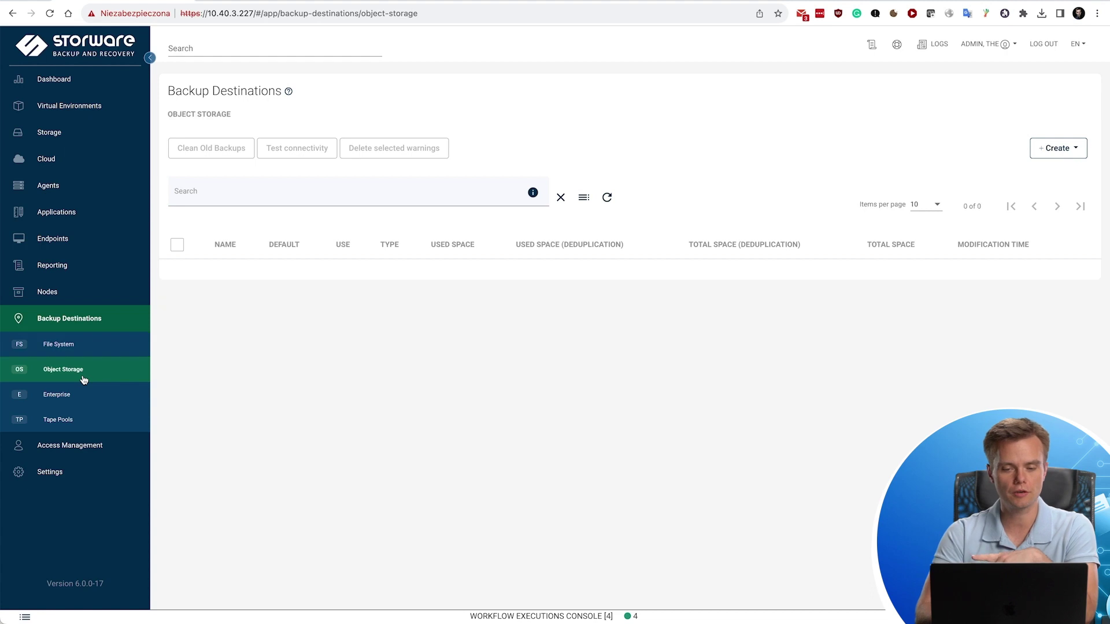
{"action": "left_click", "coordinate": [1052, 156]}
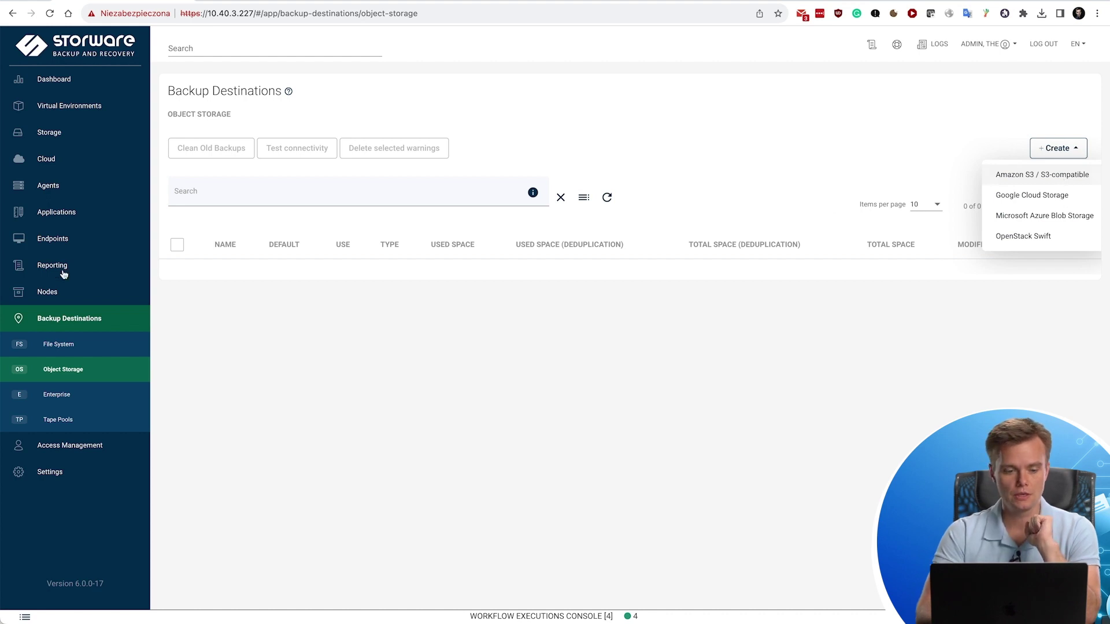
{"action": "left_click", "coordinate": [79, 397]}
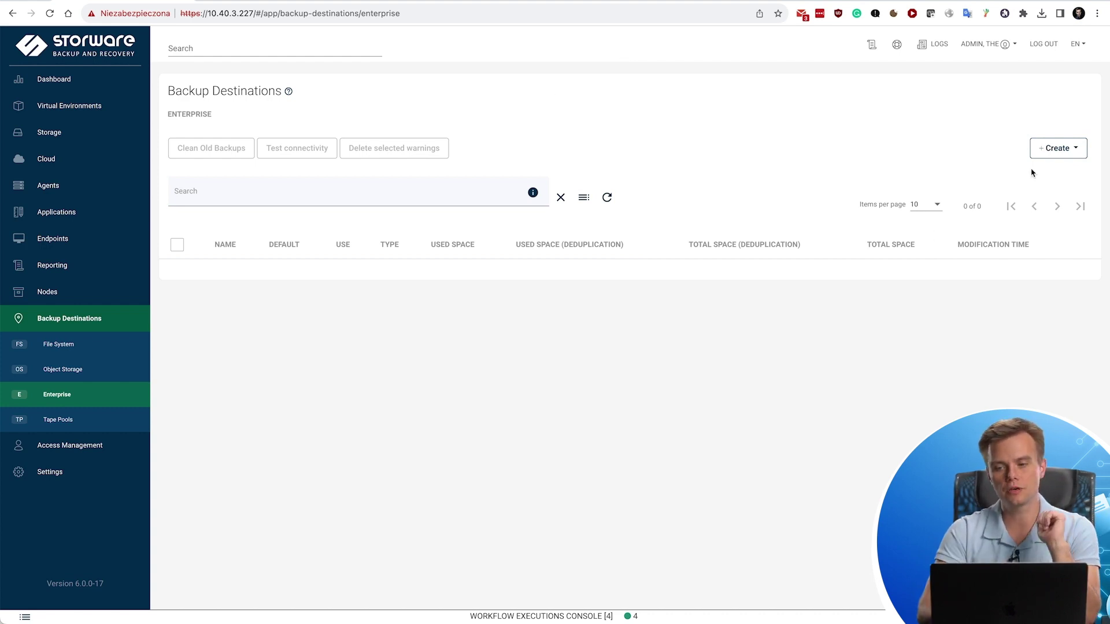
{"action": "left_click", "coordinate": [1065, 152]}
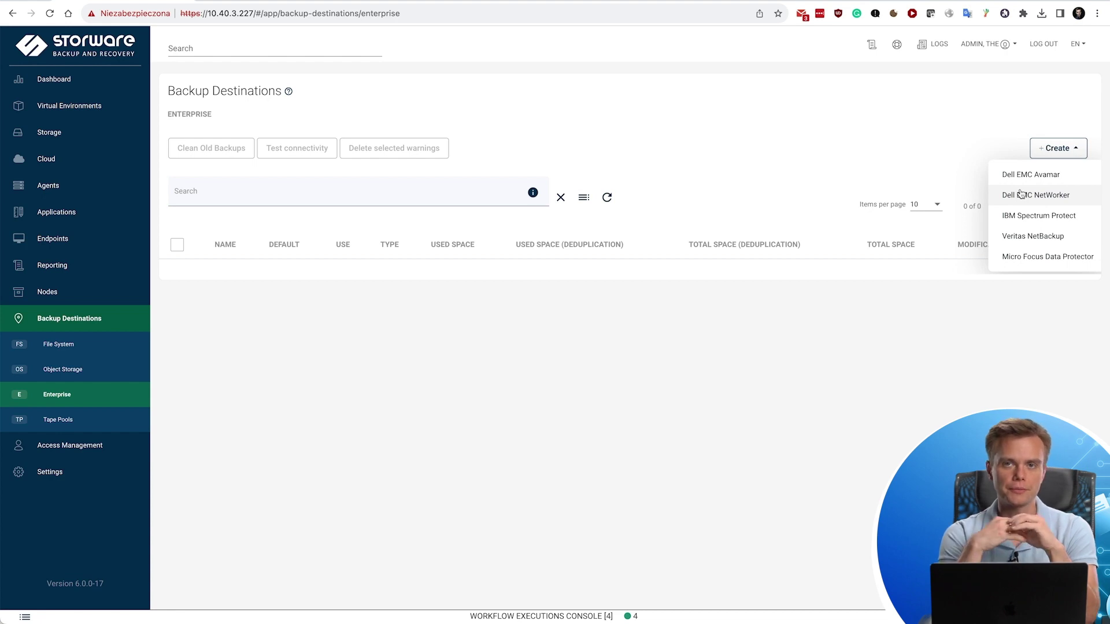
{"action": "left_click", "coordinate": [736, 135]}
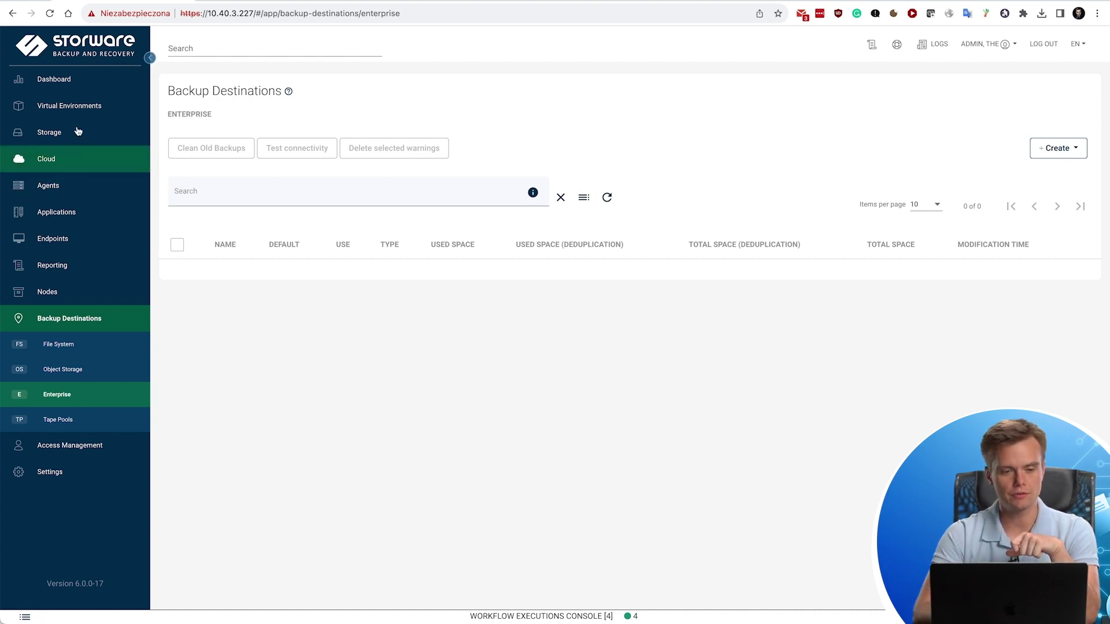
Open the Openshift SLA policy for editing from the backup SLA policies list.
{"action": "left_click", "coordinate": [78, 104]}
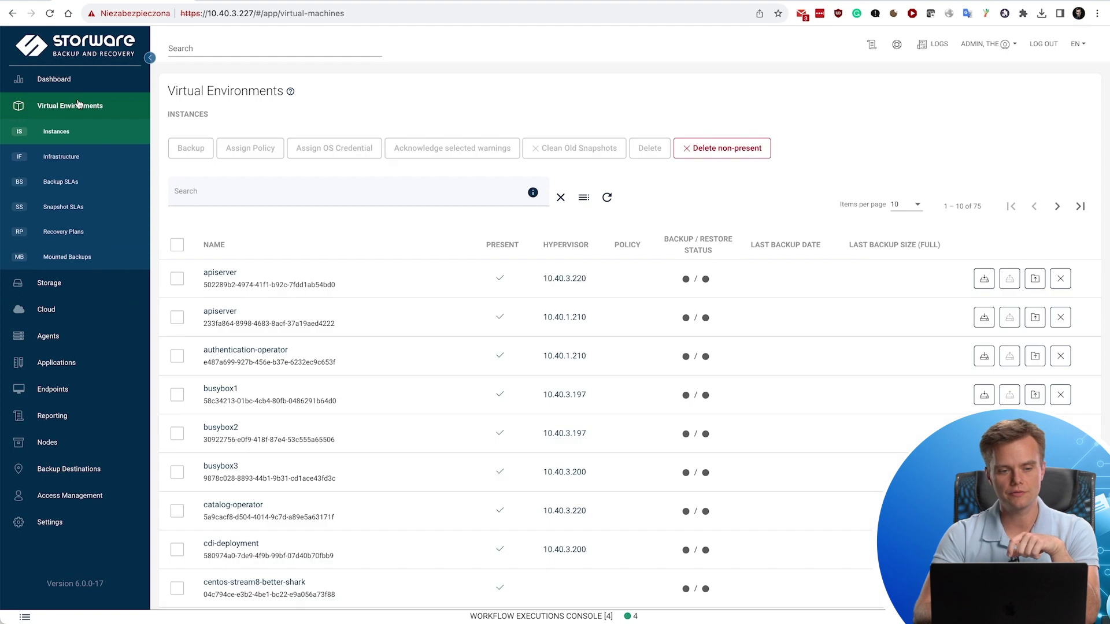
{"action": "left_click", "coordinate": [74, 184]}
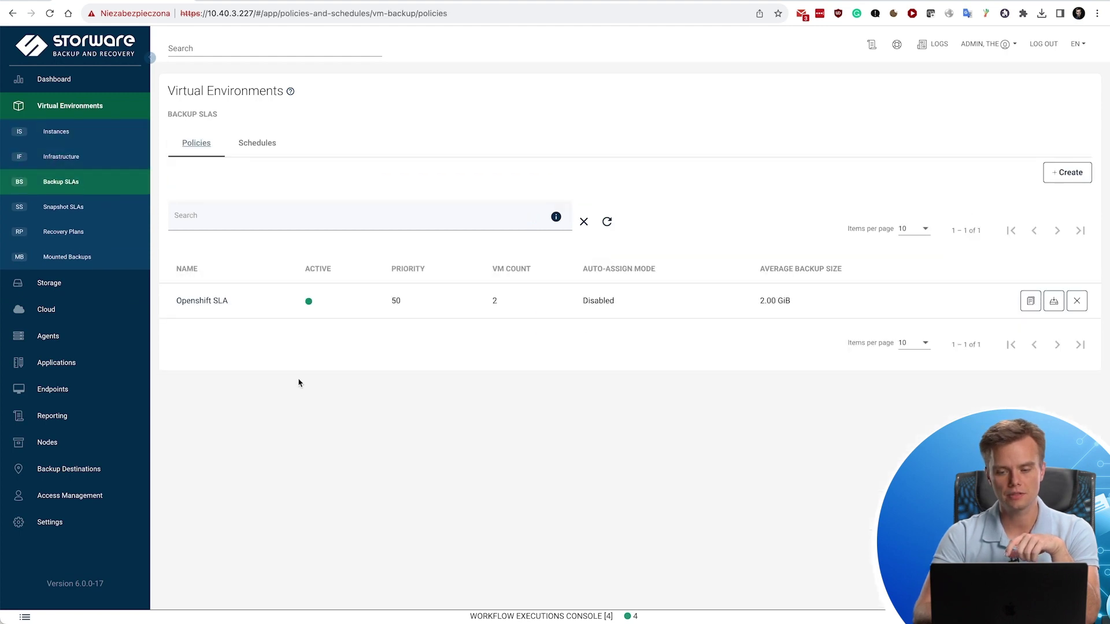
{"action": "left_click", "coordinate": [212, 301]}
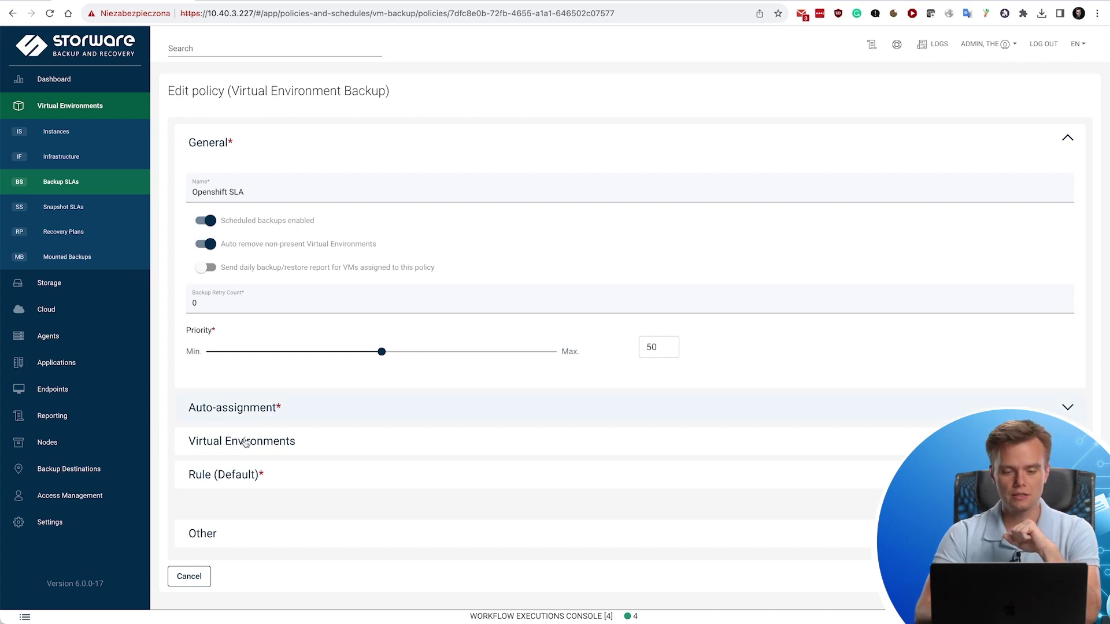
Expand the Default rule, toggle secondary destination on and off, then collapse it.
{"action": "left_click", "coordinate": [235, 473]}
{"action": "scroll", "coordinate": [234, 478], "scroll_direction": "down", "scroll_amount": 2}
{"action": "scroll", "coordinate": [235, 479], "scroll_direction": "down", "scroll_amount": 5}
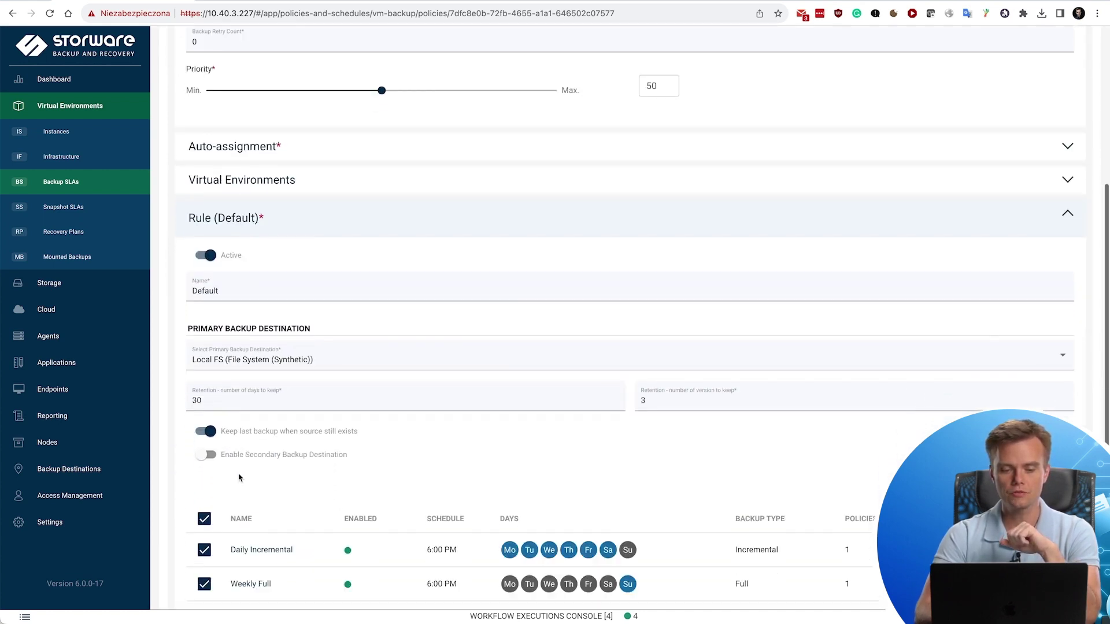
{"action": "scroll", "coordinate": [519, 247], "scroll_direction": "down", "scroll_amount": 1}
{"action": "scroll", "coordinate": [519, 247], "scroll_direction": "down", "scroll_amount": 1}
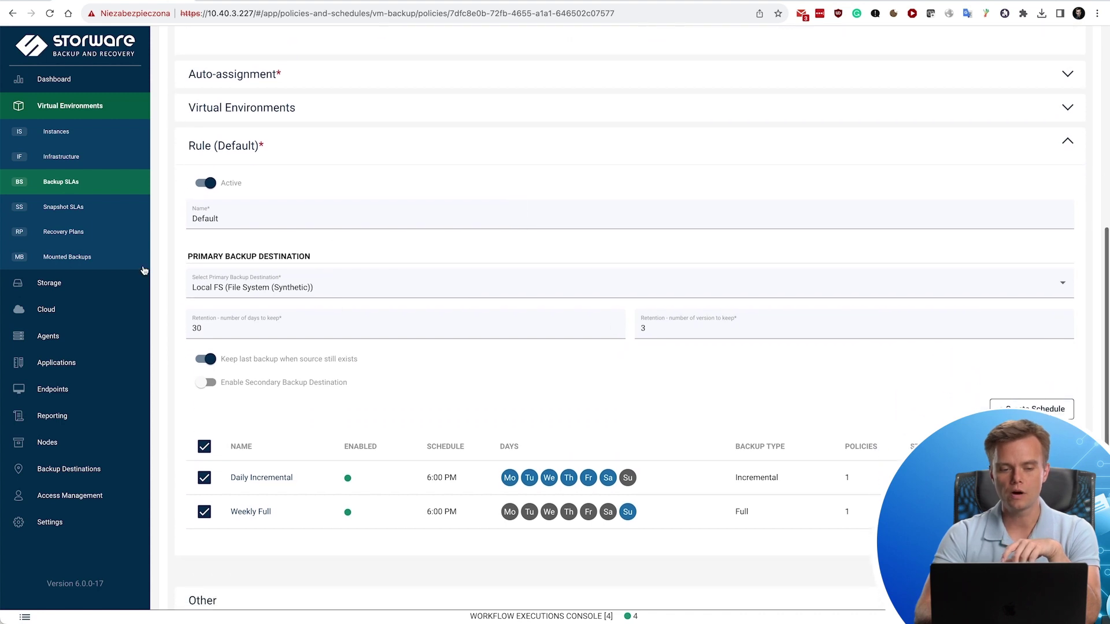
{"action": "left_click", "coordinate": [209, 385]}
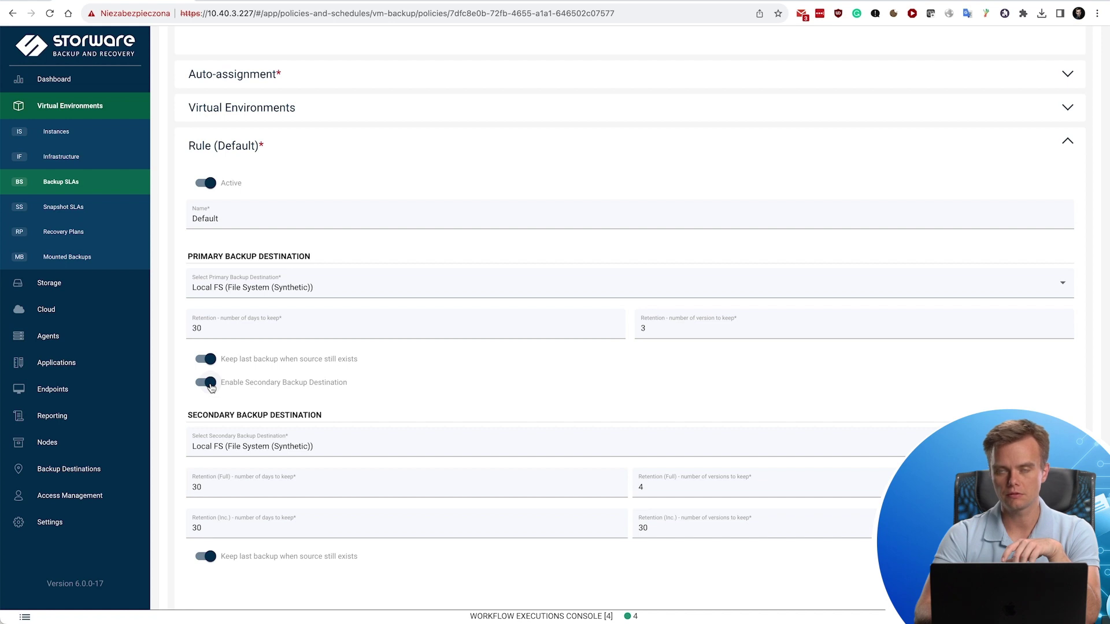
{"action": "left_click", "coordinate": [209, 384]}
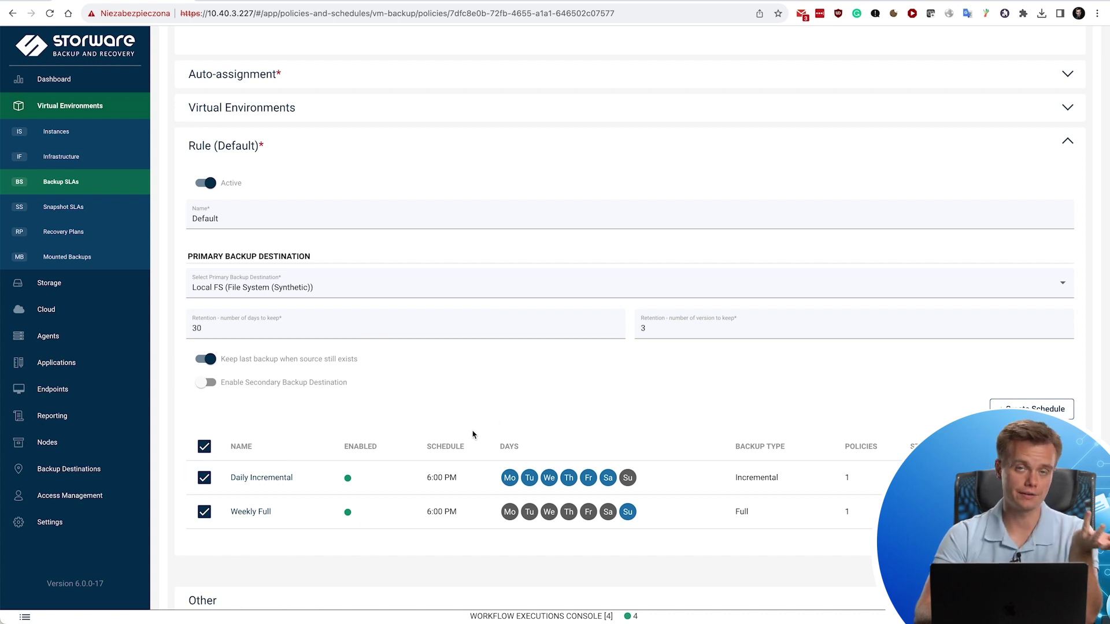
{"action": "scroll", "coordinate": [471, 434], "scroll_direction": "down", "scroll_amount": 1}
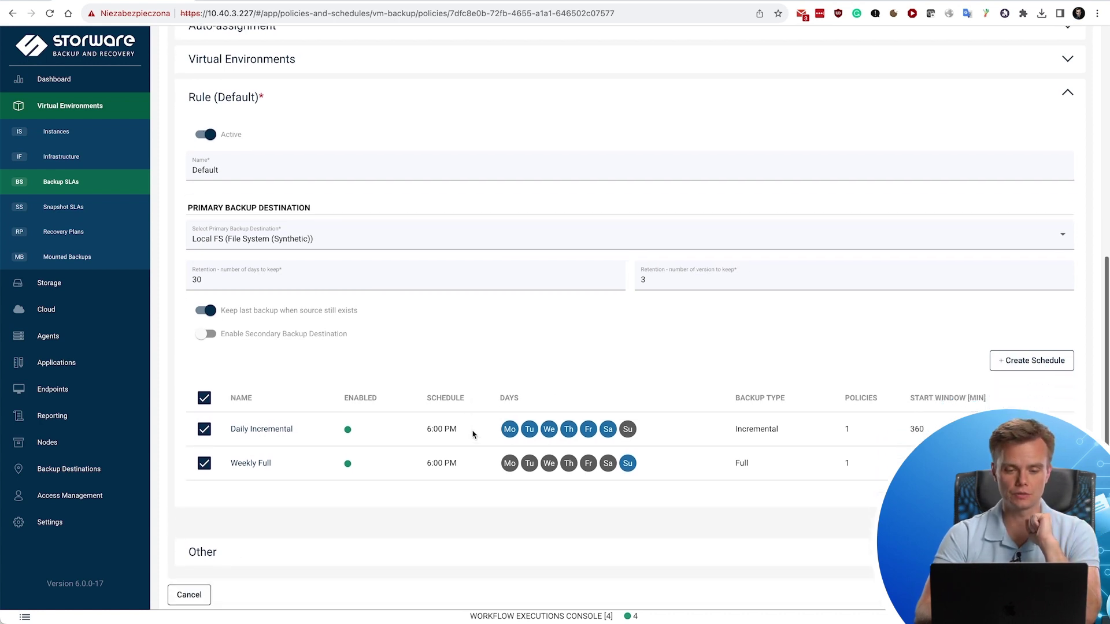
{"action": "left_click", "coordinate": [608, 95]}
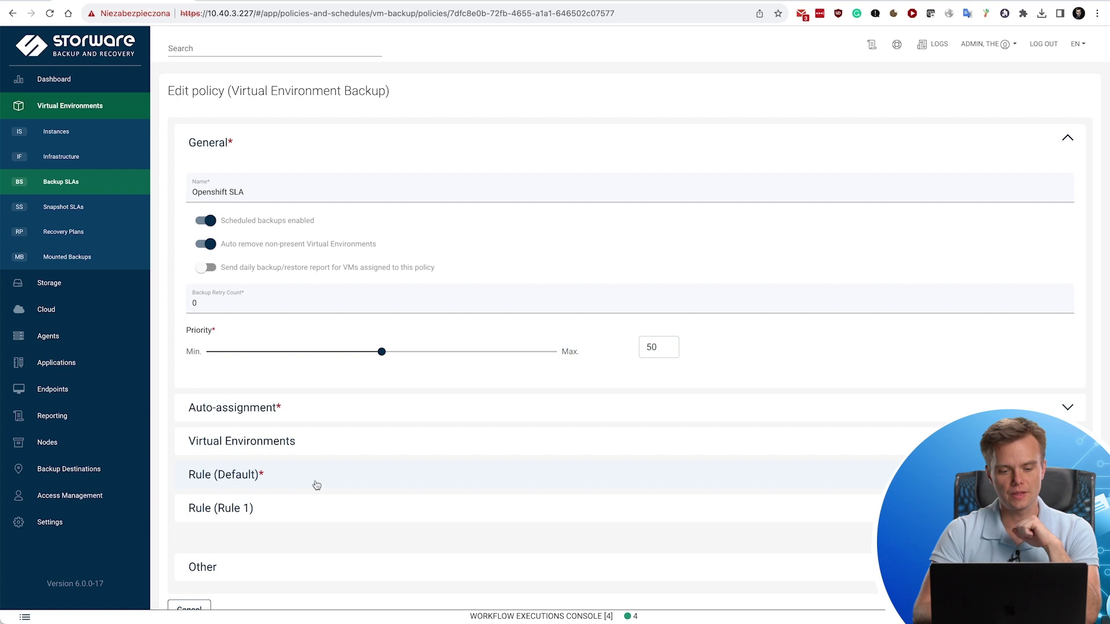
Review the Default rule and Virtual Environments, then expand Auto-assignment showing mode Disabled.
{"action": "left_click", "coordinate": [315, 485]}
{"action": "scroll", "coordinate": [389, 456], "scroll_direction": "down", "scroll_amount": 3}
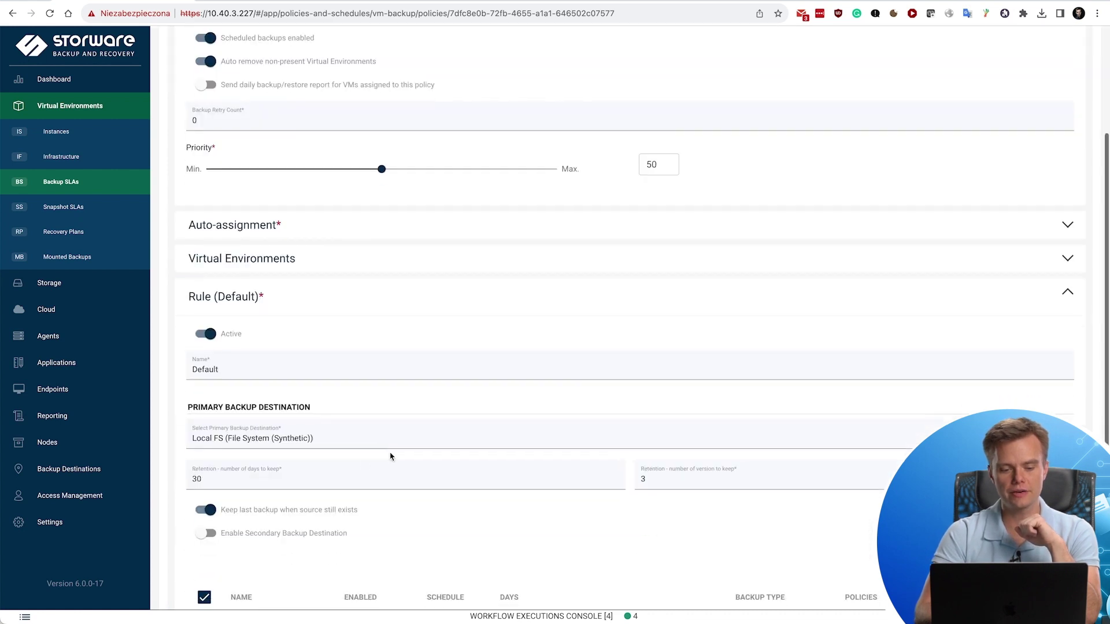
{"action": "scroll", "coordinate": [324, 441], "scroll_direction": "down", "scroll_amount": 2}
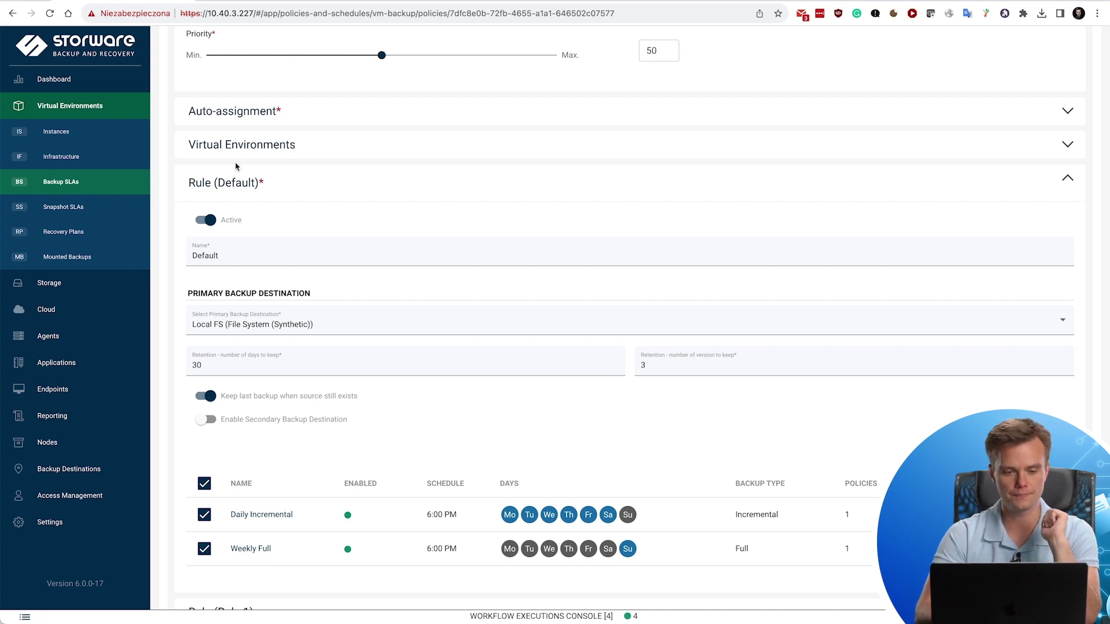
{"action": "left_click", "coordinate": [226, 183]}
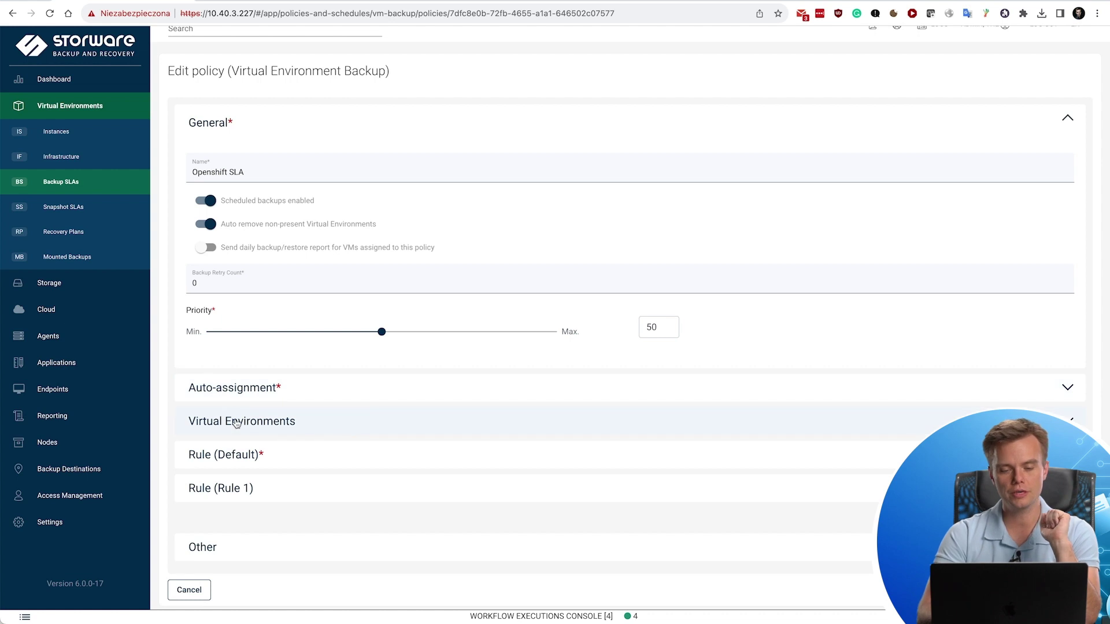
{"action": "left_click", "coordinate": [236, 424]}
{"action": "left_click", "coordinate": [287, 416]}
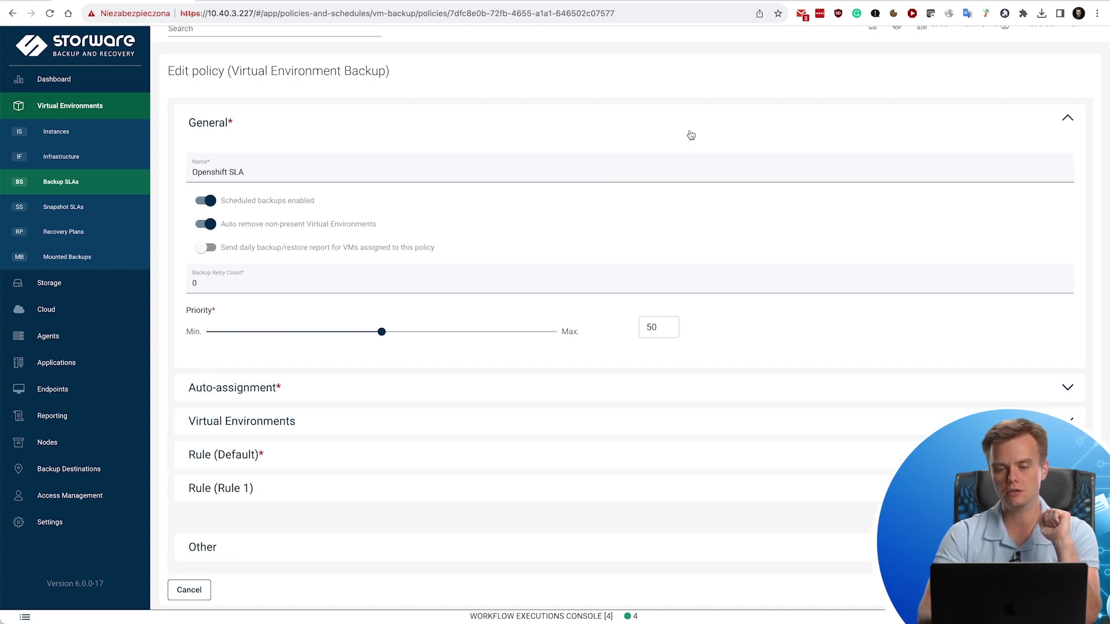
{"action": "left_click", "coordinate": [251, 434]}
Keep the Openshift policy's auto-assign mode set to Disabled and collapse the auto-assignment settings.
{"action": "left_click", "coordinate": [224, 395]}
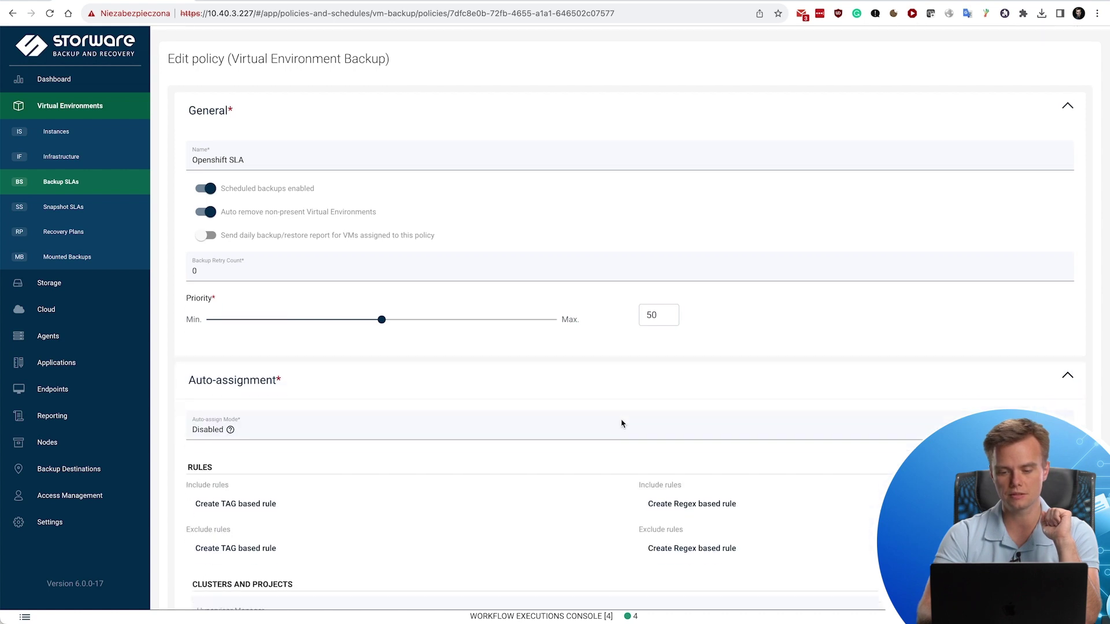
{"action": "scroll", "coordinate": [619, 422], "scroll_direction": "down", "scroll_amount": 3}
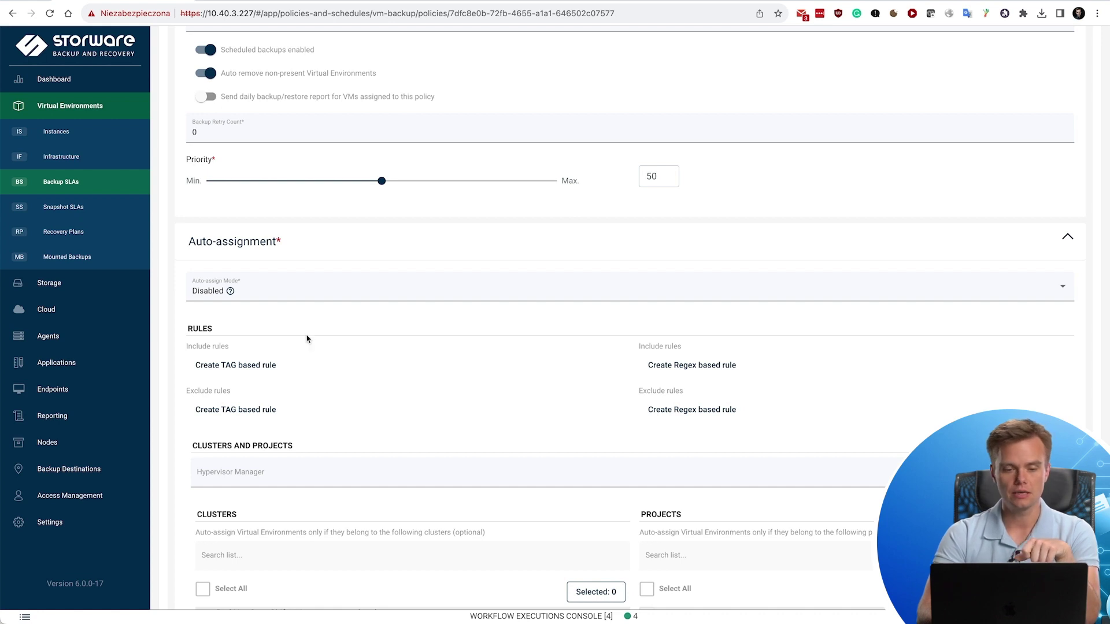
{"action": "left_click", "coordinate": [266, 293]}
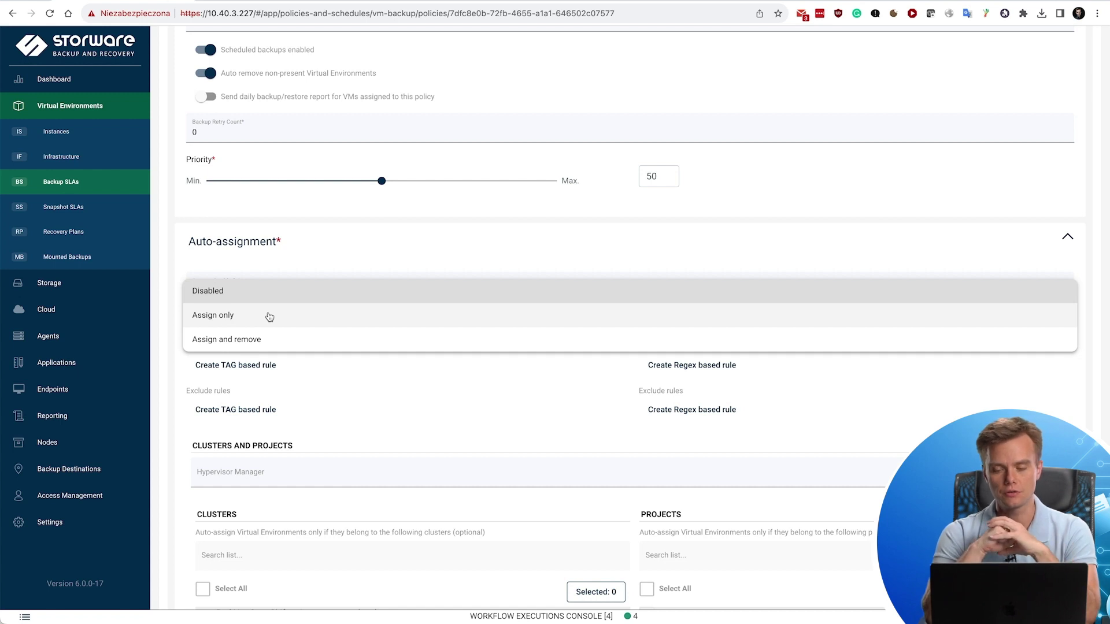
{"action": "left_click", "coordinate": [291, 244]}
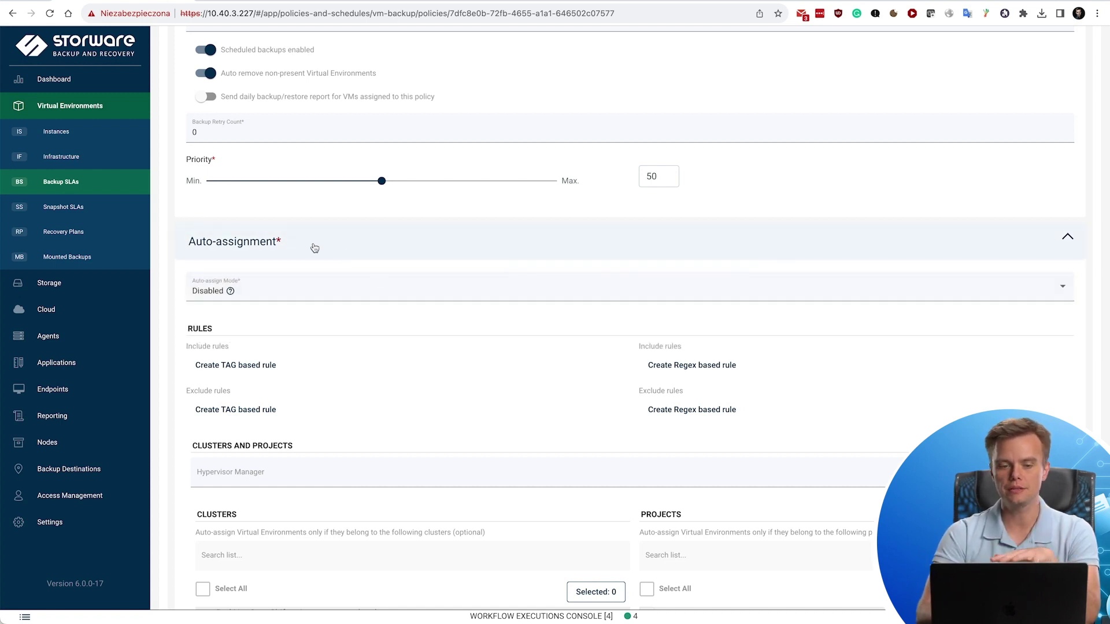
{"action": "left_click", "coordinate": [308, 243]}
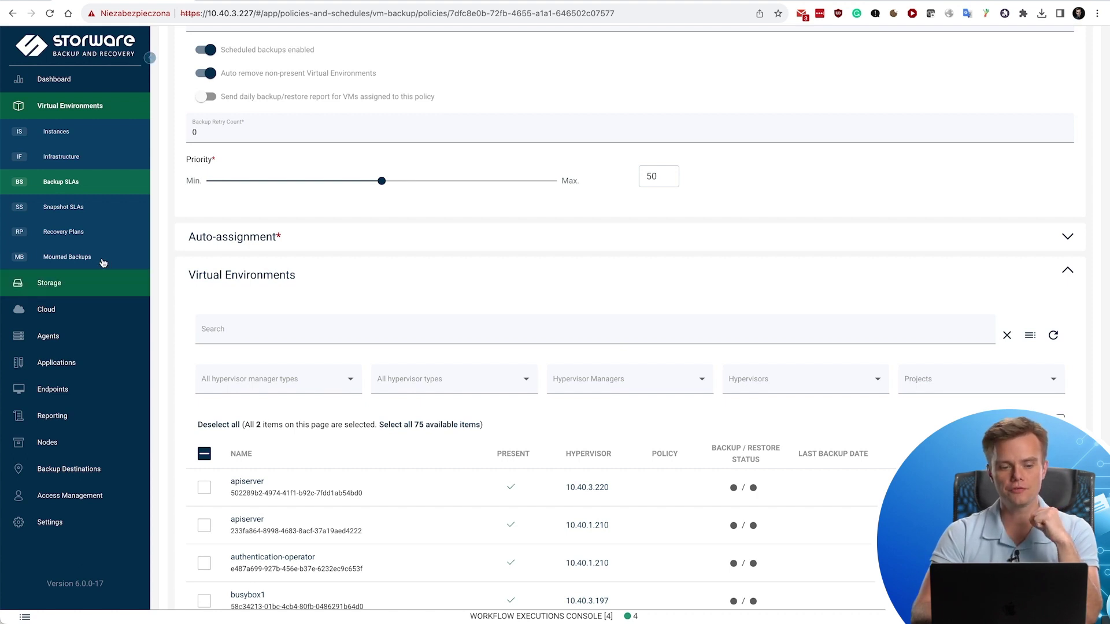
From the Recovery Plans list, create and save a new recovery plan named 'OpenShift RP'.
{"action": "left_click", "coordinate": [59, 240]}
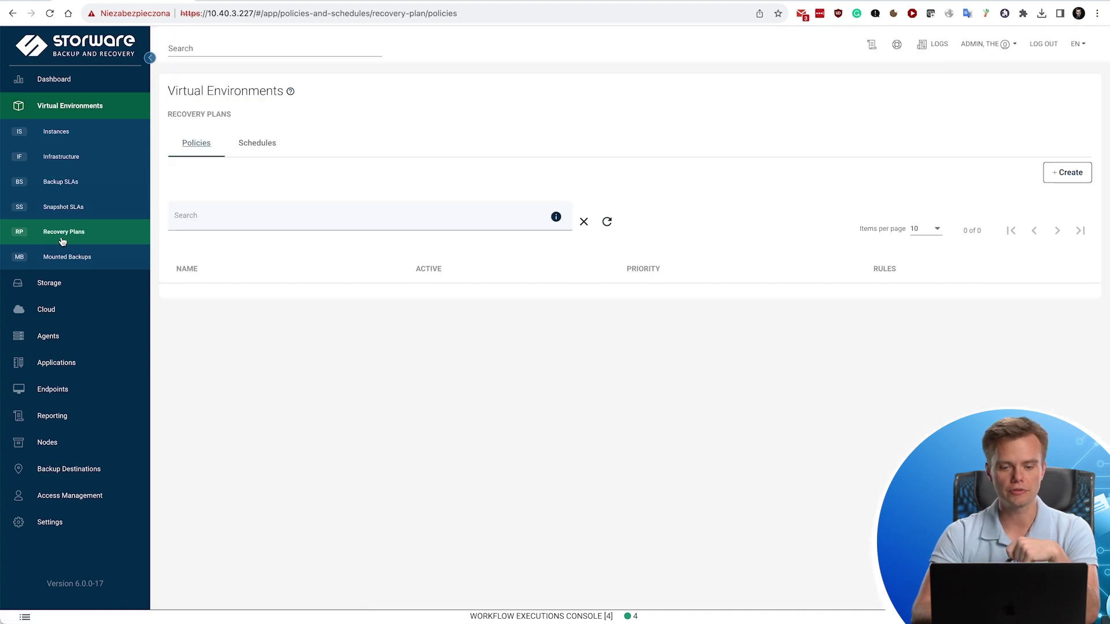
{"action": "left_click", "coordinate": [1068, 173]}
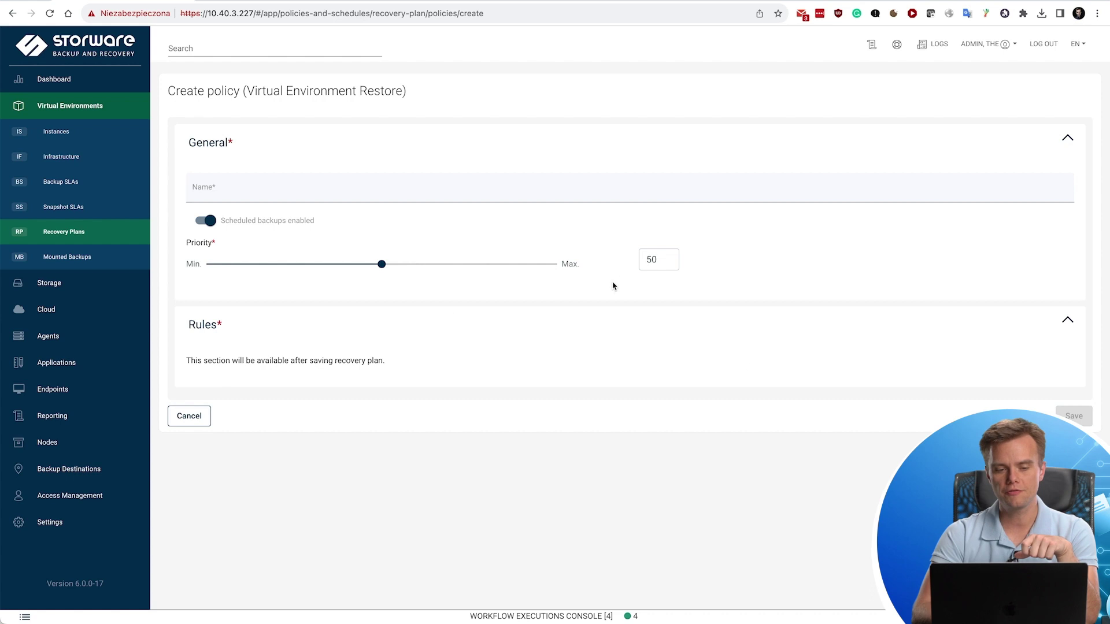
{"action": "left_click", "coordinate": [295, 191]}
{"action": "type", "text": "OpenS"}
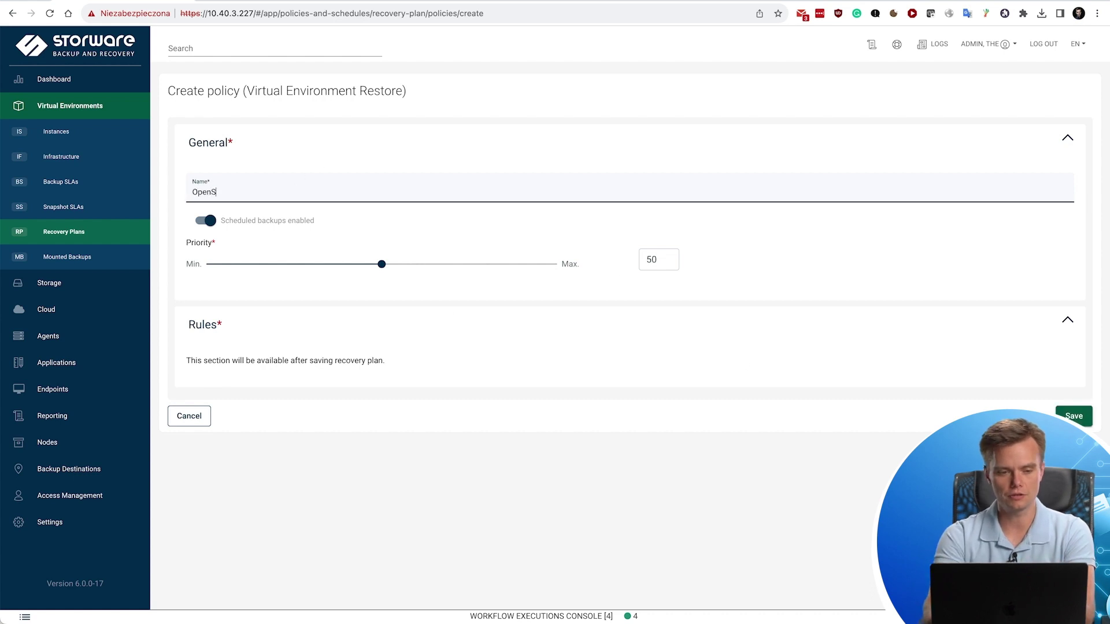
{"action": "type", "text": "hift RP"}
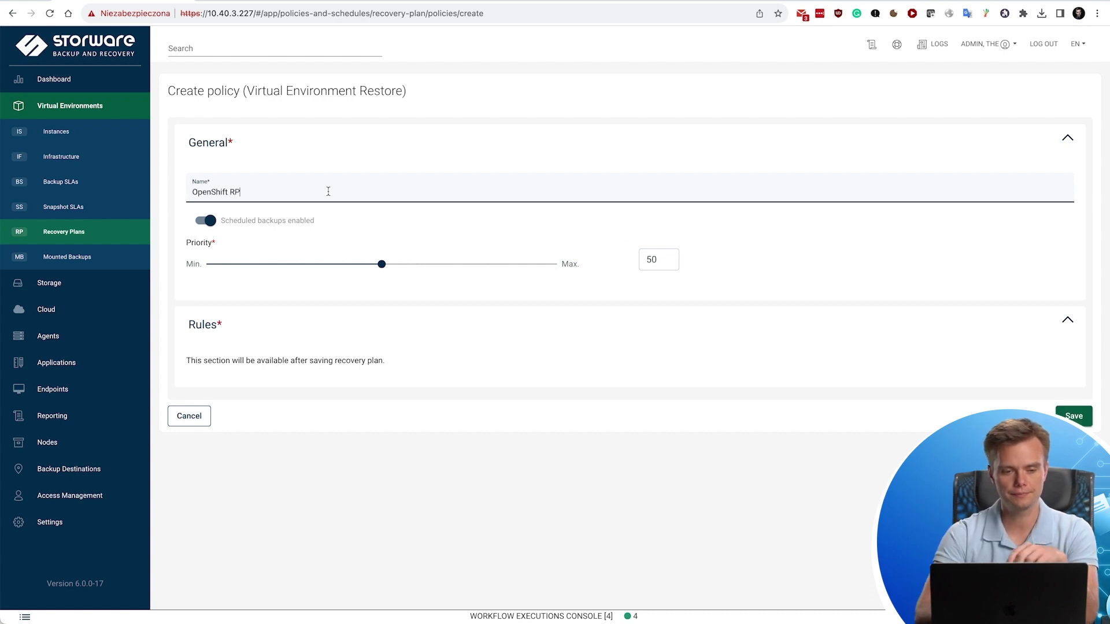
{"action": "left_click", "coordinate": [1076, 416]}
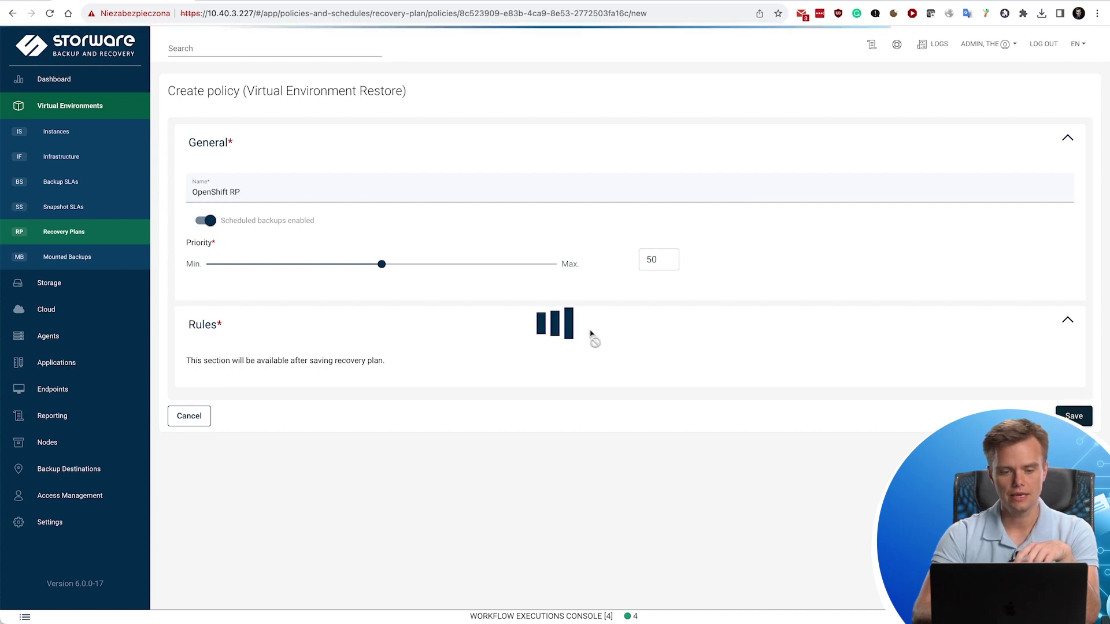
{"action": "scroll", "coordinate": [801, 290], "scroll_direction": "down", "scroll_amount": 2}
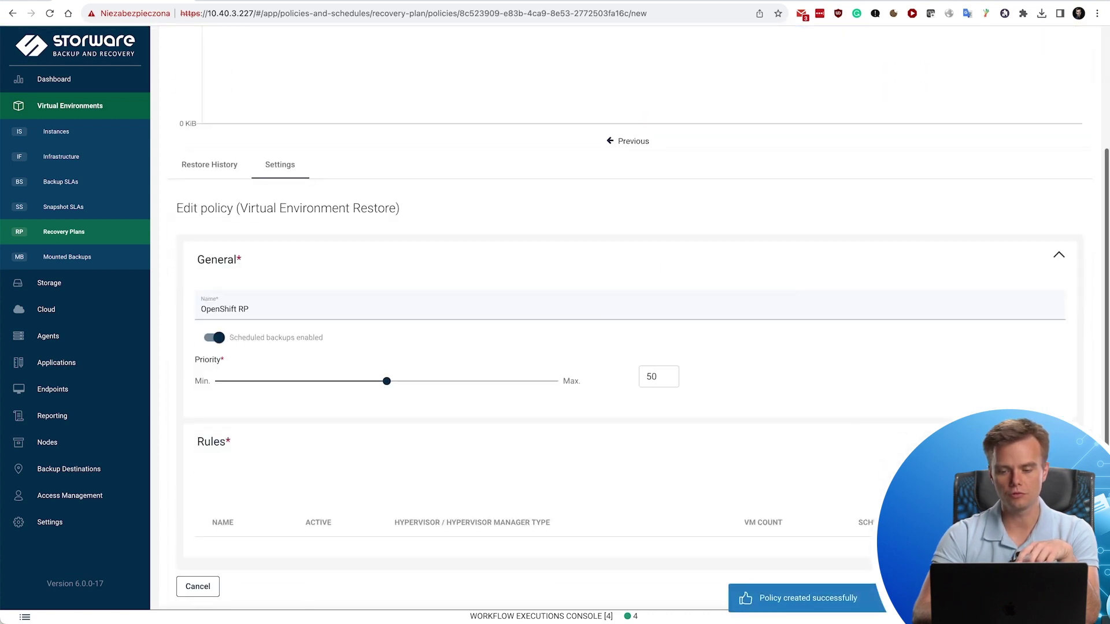
Add restore rule Rule1 targeting Red Hat OpenShift and advance to its empty Schedules step.
{"action": "left_click", "coordinate": [550, 218]}
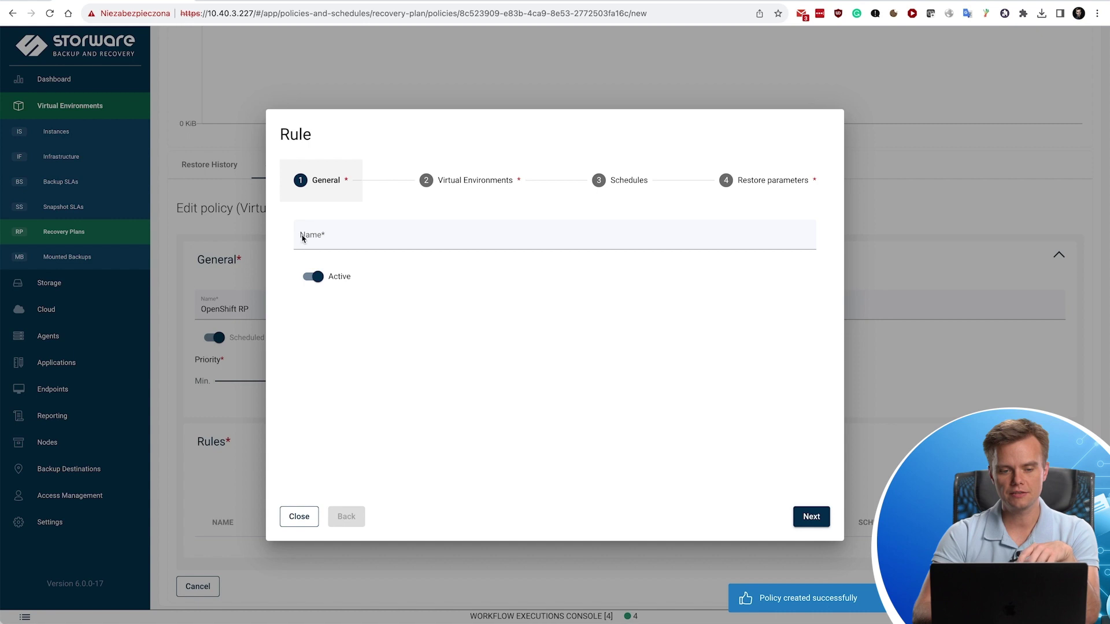
{"action": "left_click", "coordinate": [326, 236]}
{"action": "type", "text": "Rule1"}
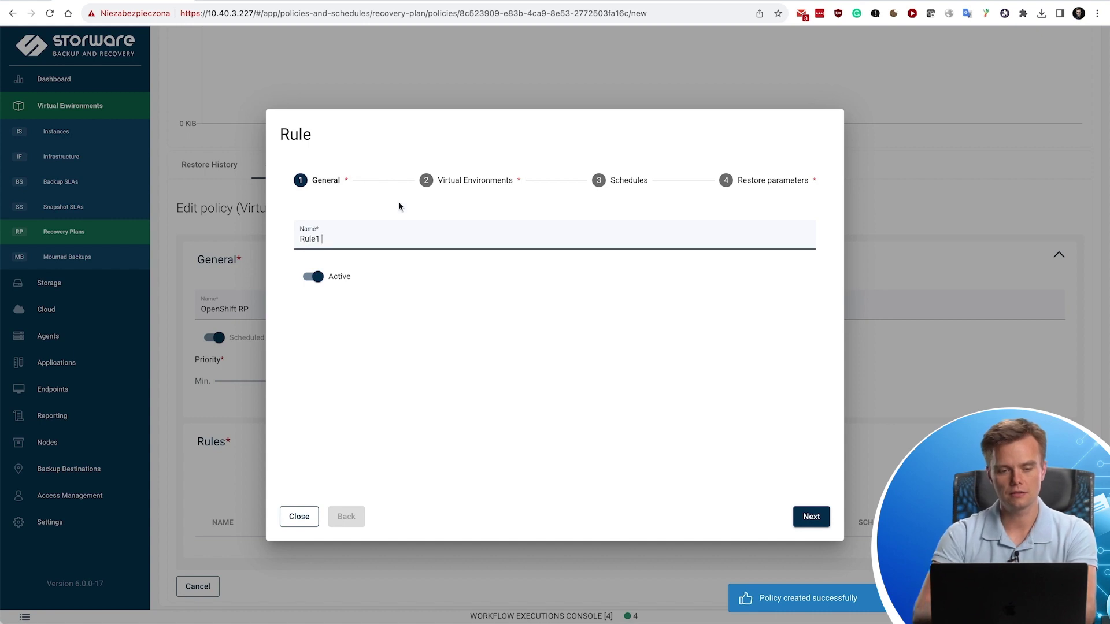
{"action": "left_click", "coordinate": [454, 180]}
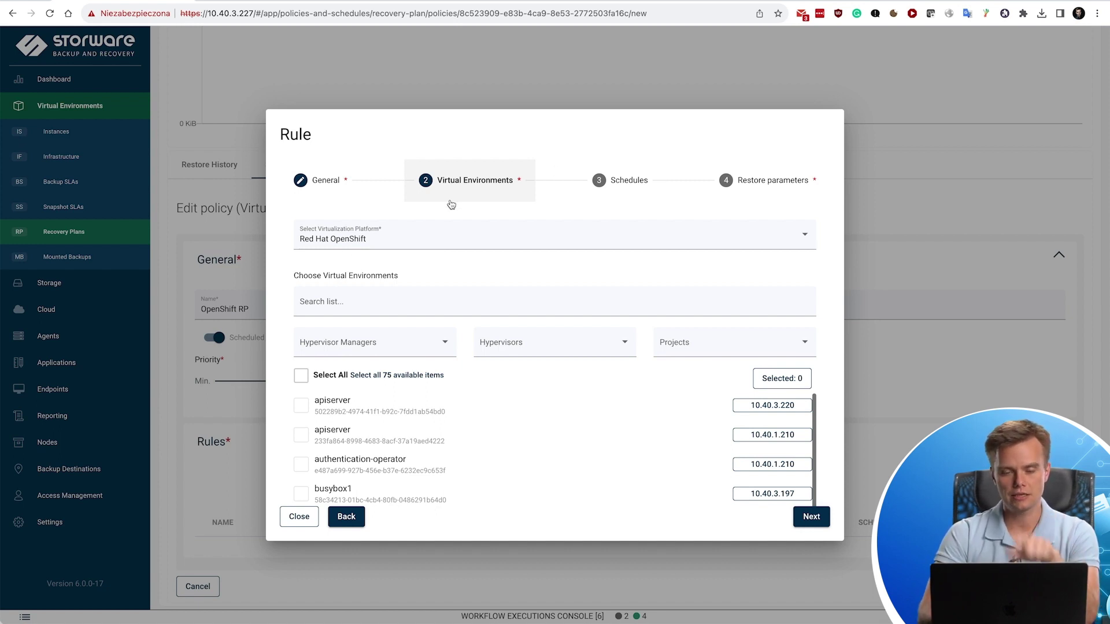
{"action": "scroll", "coordinate": [453, 396], "scroll_direction": "down", "scroll_amount": 1}
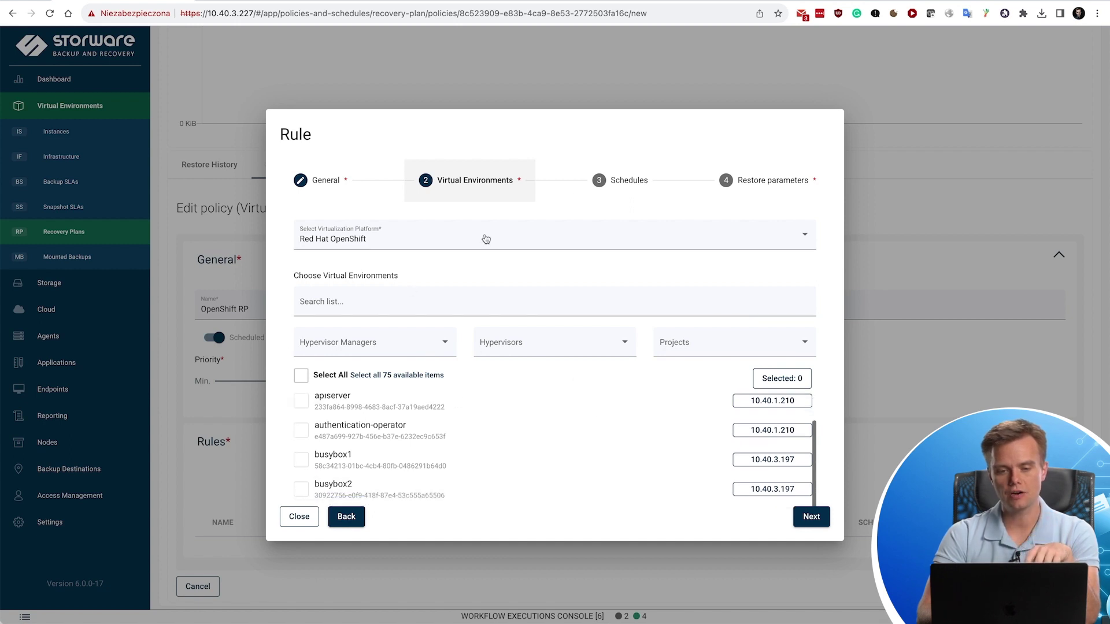
{"action": "left_click", "coordinate": [621, 184]}
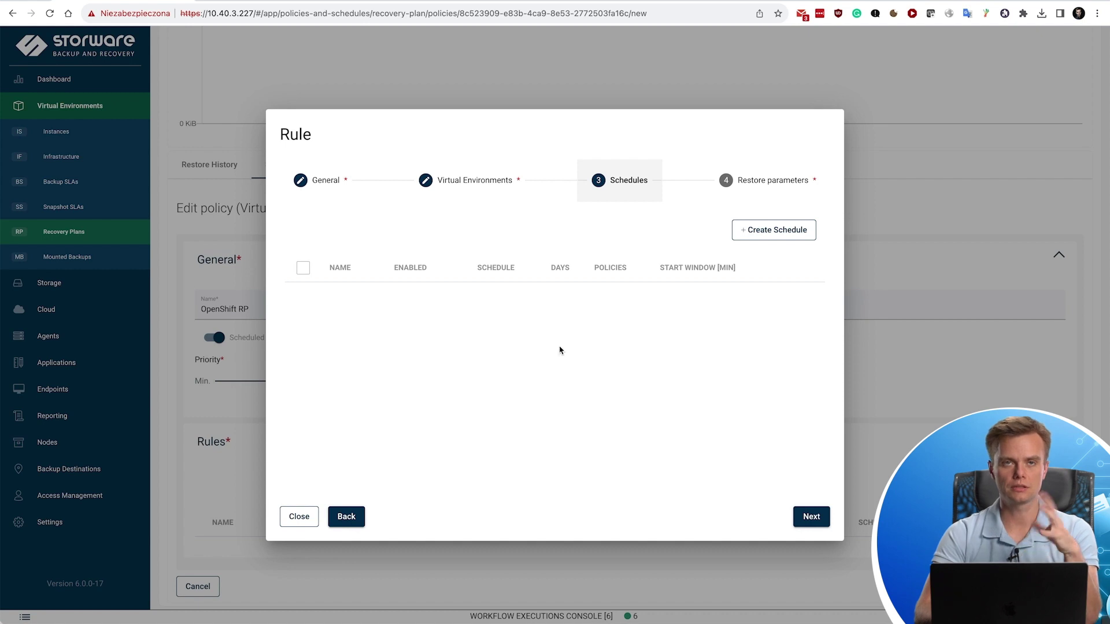
In Rule1's restore parameters, set the backup to restore to Last (regardless of status).
{"action": "left_click", "coordinate": [761, 185]}
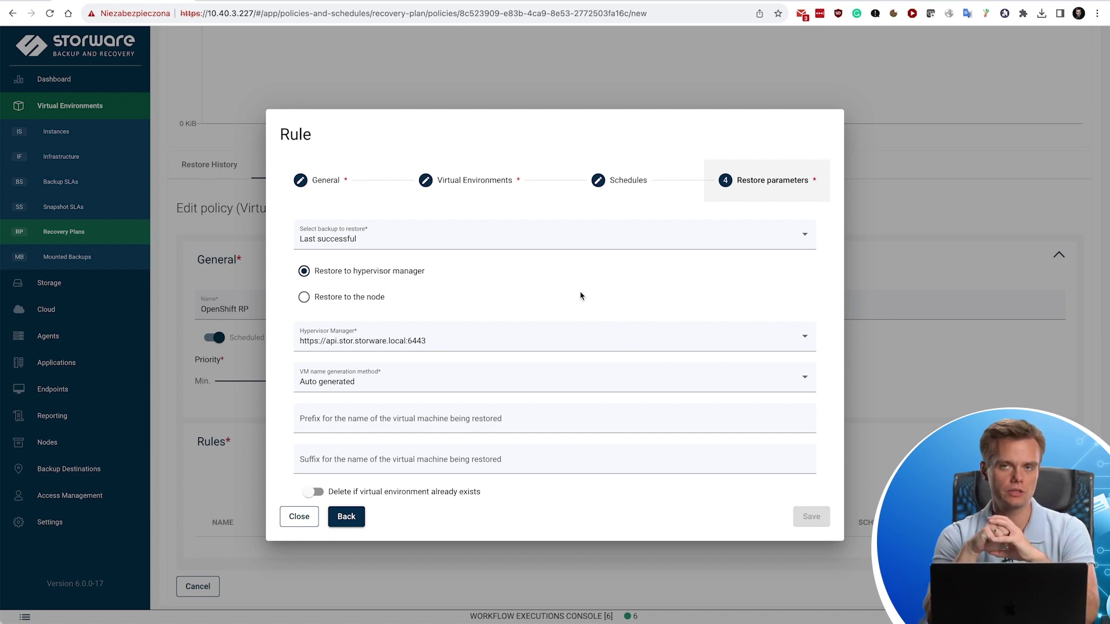
{"action": "scroll", "coordinate": [581, 296], "scroll_direction": "down", "scroll_amount": 2}
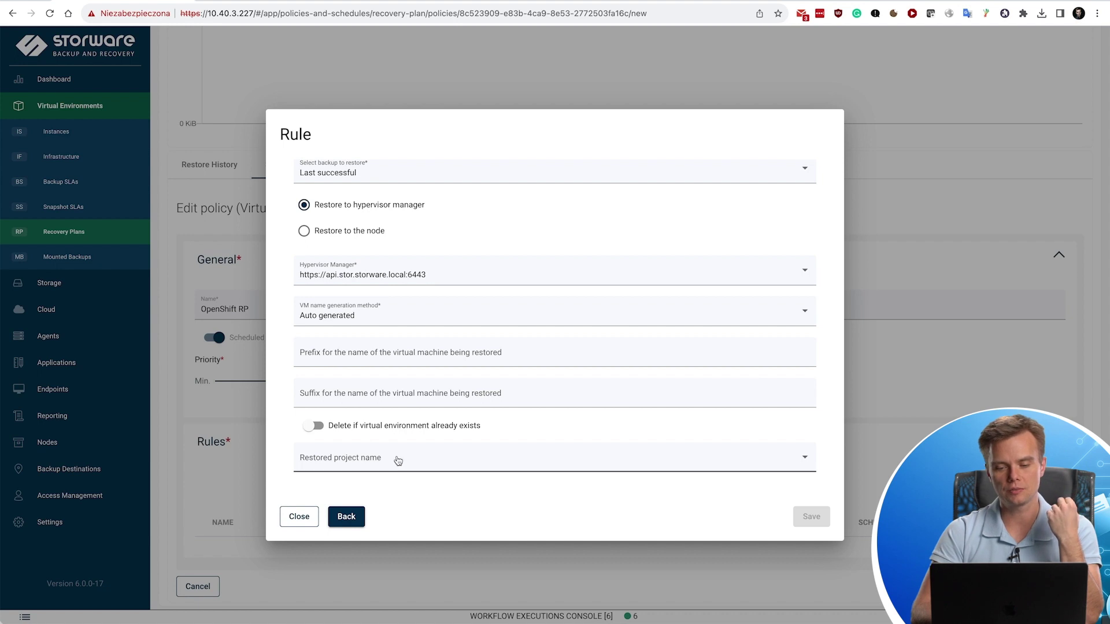
{"action": "scroll", "coordinate": [509, 276], "scroll_direction": "up", "scroll_amount": 2}
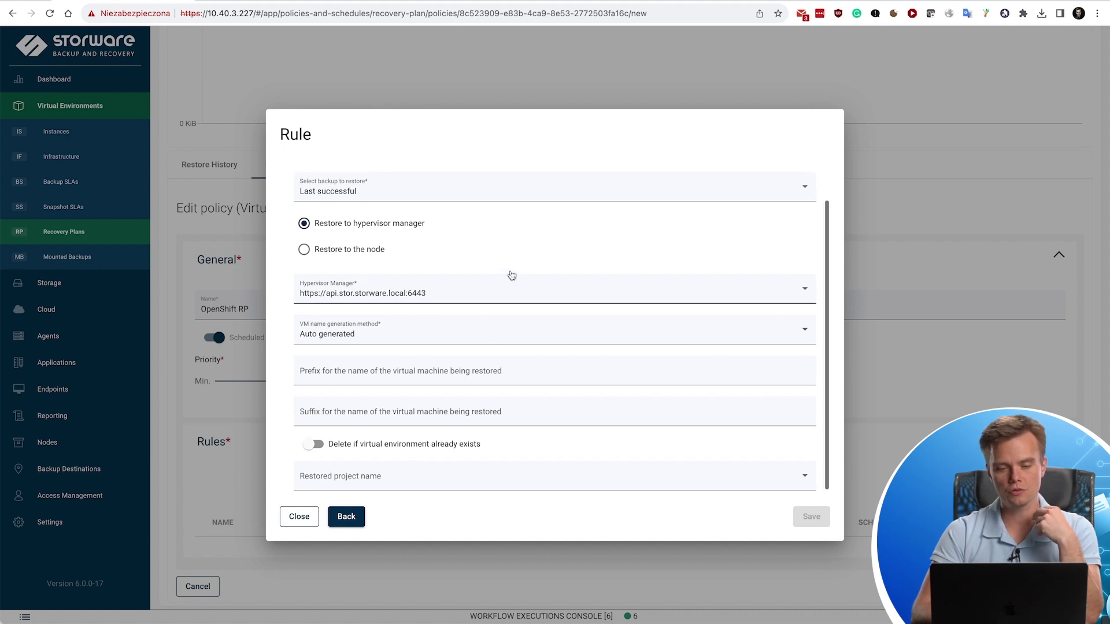
{"action": "scroll", "coordinate": [512, 276], "scroll_direction": "up", "scroll_amount": 1}
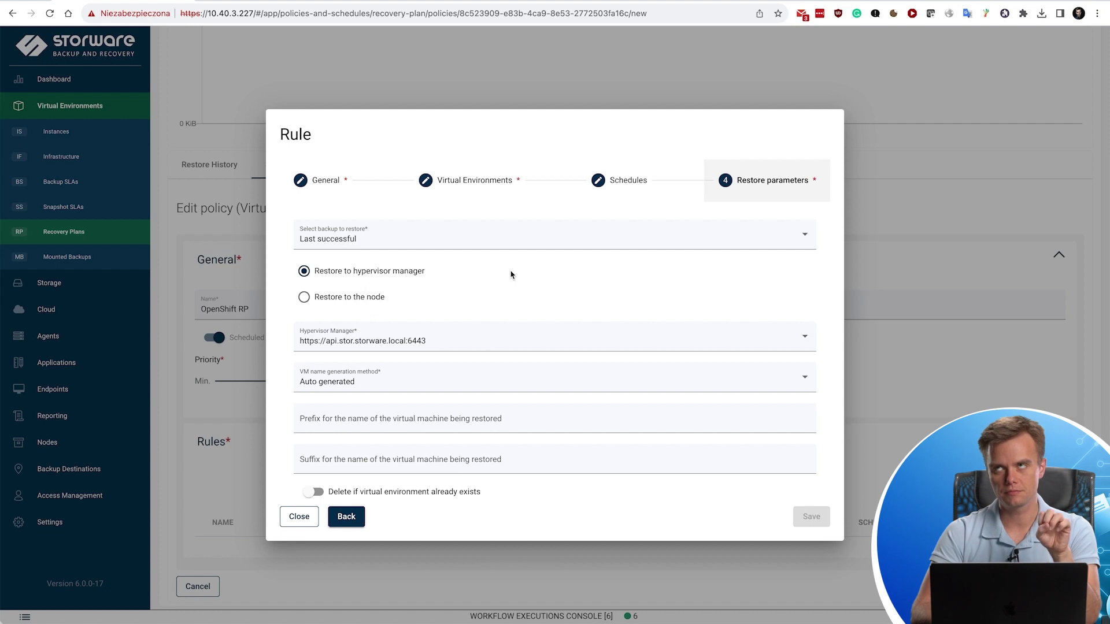
{"action": "left_click", "coordinate": [434, 242]}
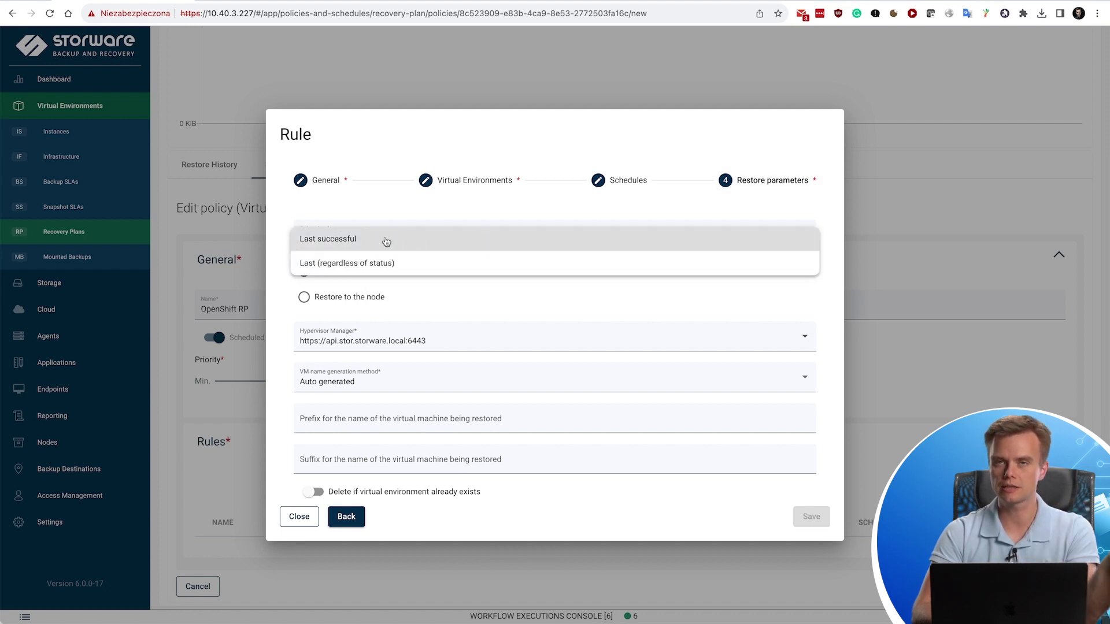
{"action": "left_click", "coordinate": [389, 266]}
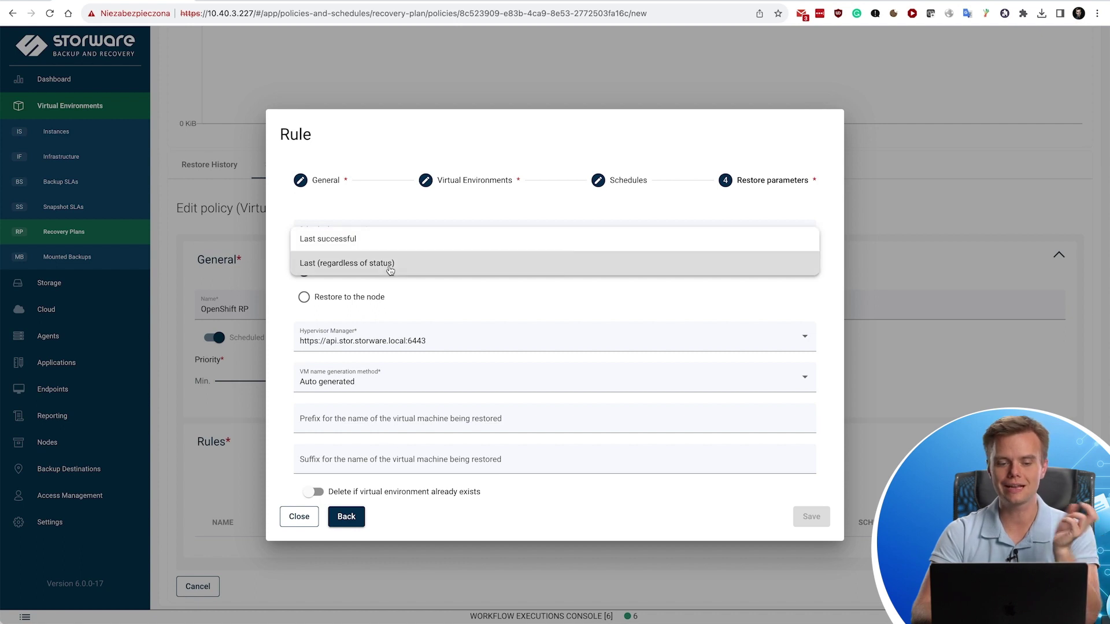